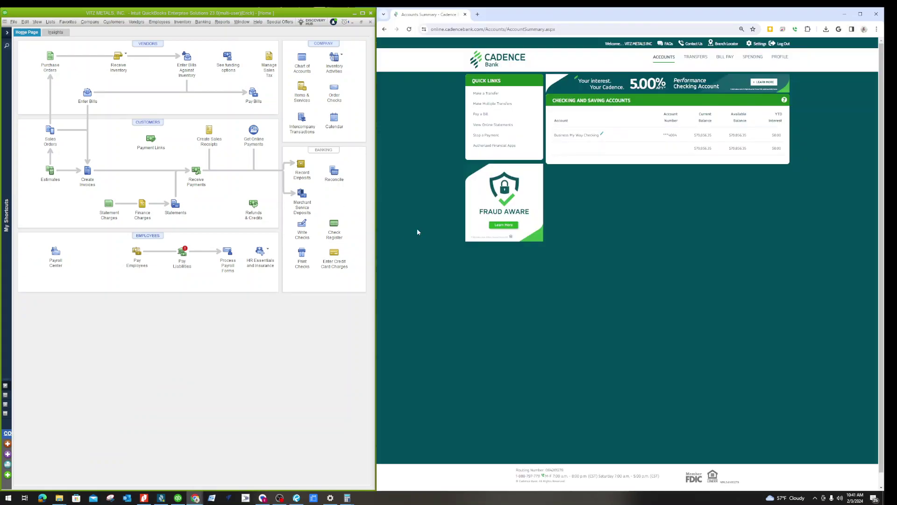
Open the Business My Way Checking activity and download it as a spreadsheet export
{"action": "left_click", "coordinate": [582, 135]}
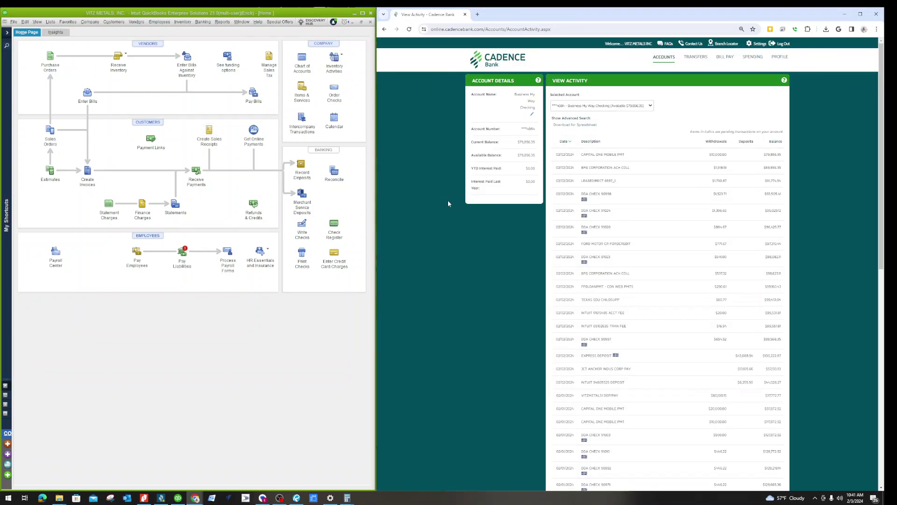
{"action": "left_click", "coordinate": [591, 129]}
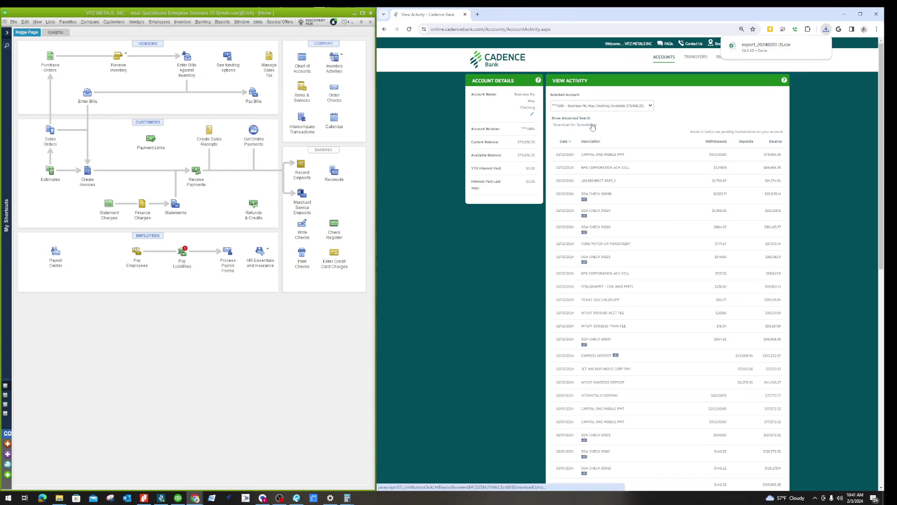
{"action": "mouse_move", "coordinate": [775, 49]}
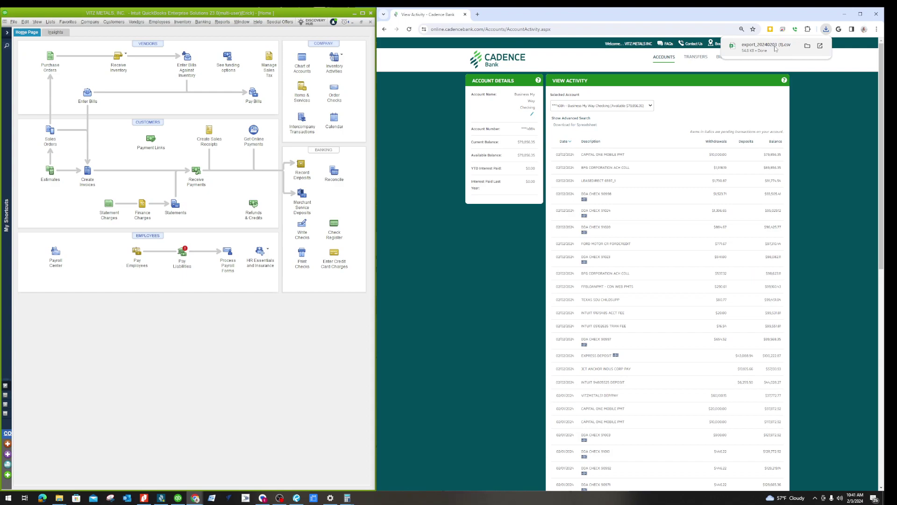
Open export_20240203 in Excel with default conversions and dismiss the document-recovery prompts
{"action": "left_click", "coordinate": [775, 49]}
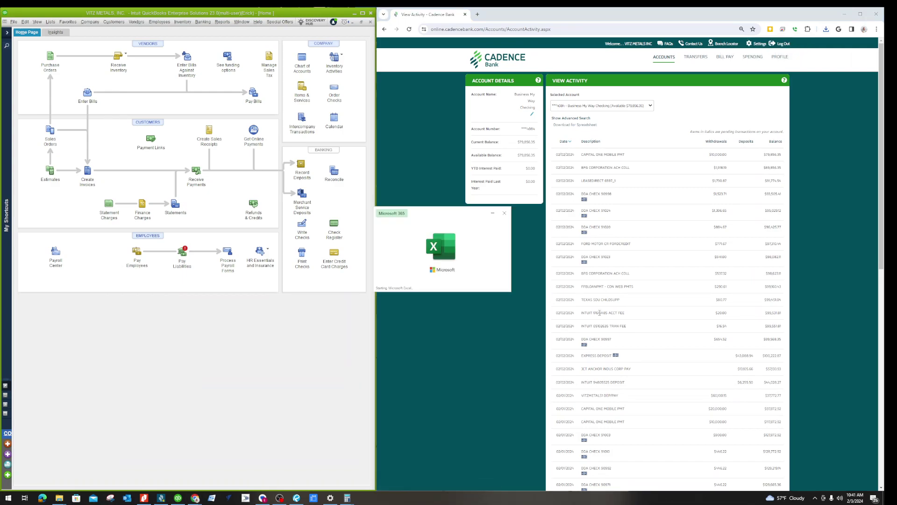
{"action": "left_click", "coordinate": [844, 14]}
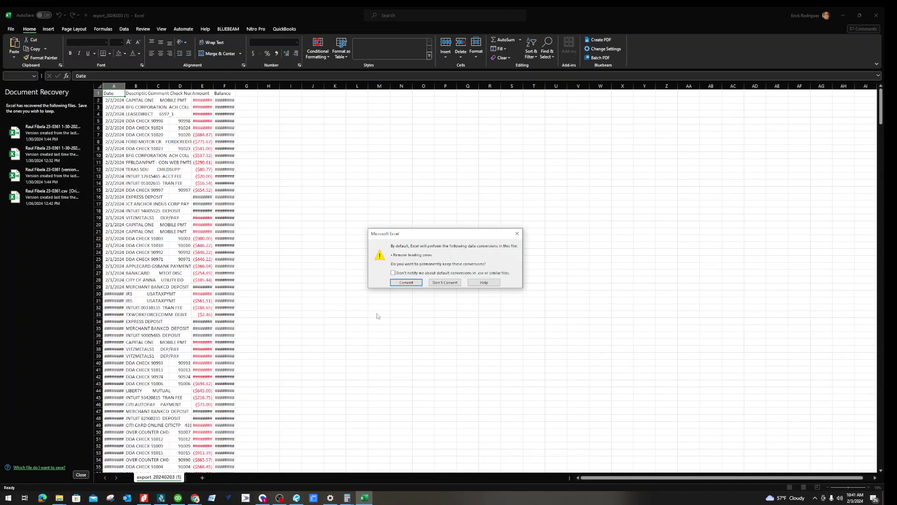
{"action": "left_click", "coordinate": [406, 282]}
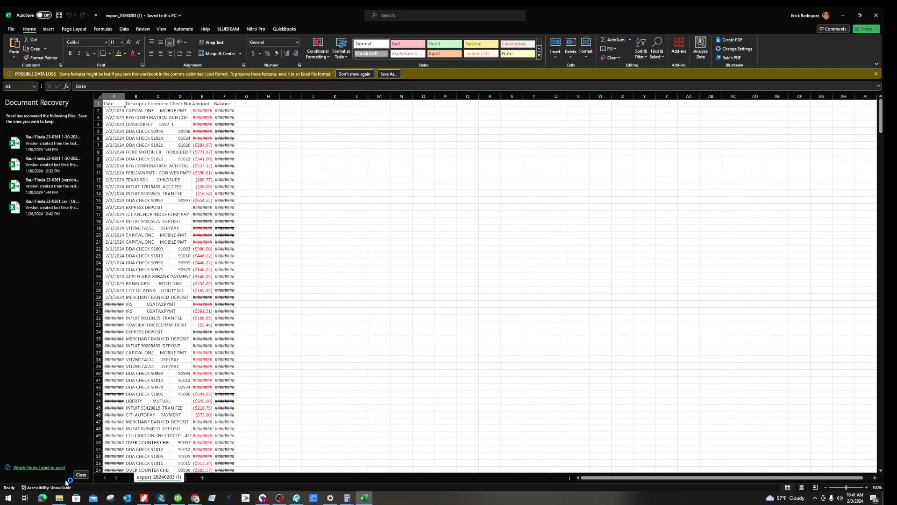
{"action": "left_click", "coordinate": [81, 474]}
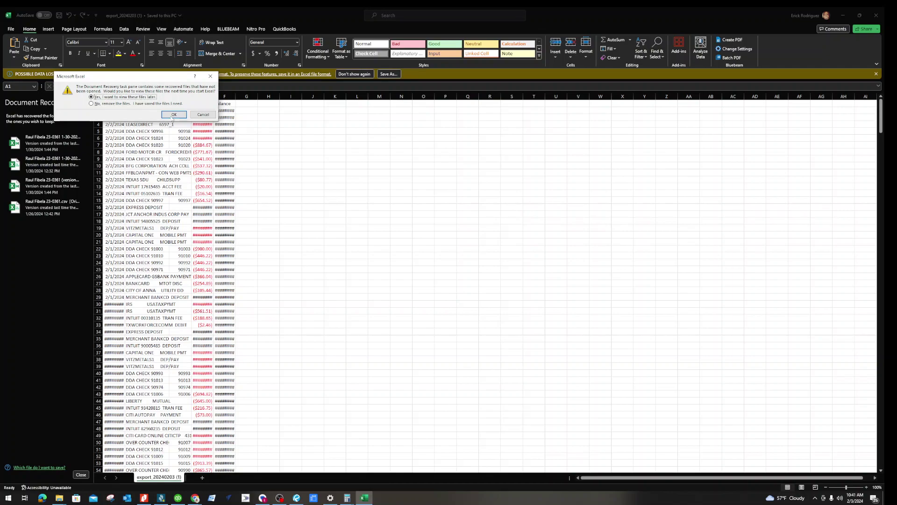
{"action": "left_click", "coordinate": [173, 114]}
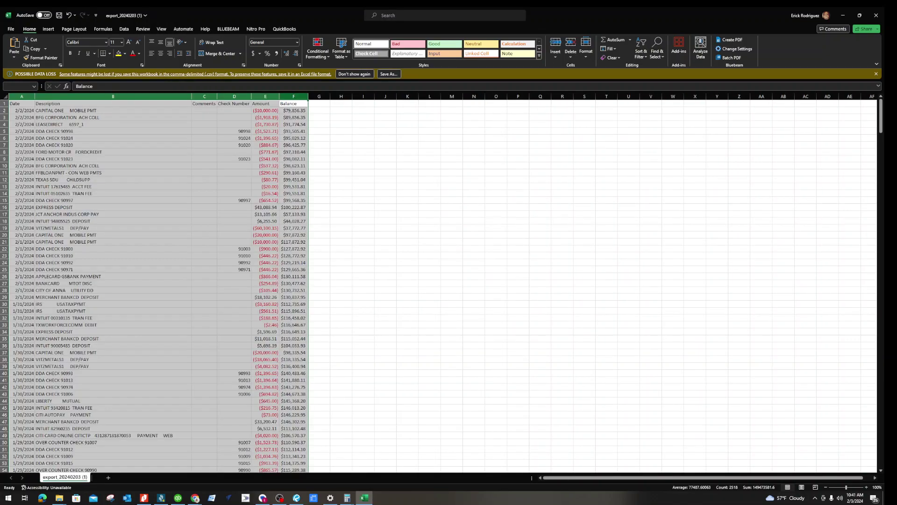
Filter the Date column to January 2024 and sort Amount smallest to largest
{"action": "left_click", "coordinate": [642, 52]}
{"action": "left_click", "coordinate": [453, 202]}
{"action": "key", "text": "ctrl+shift+l"}
{"action": "left_click", "coordinate": [385, 221]}
{"action": "left_click", "coordinate": [31, 103]}
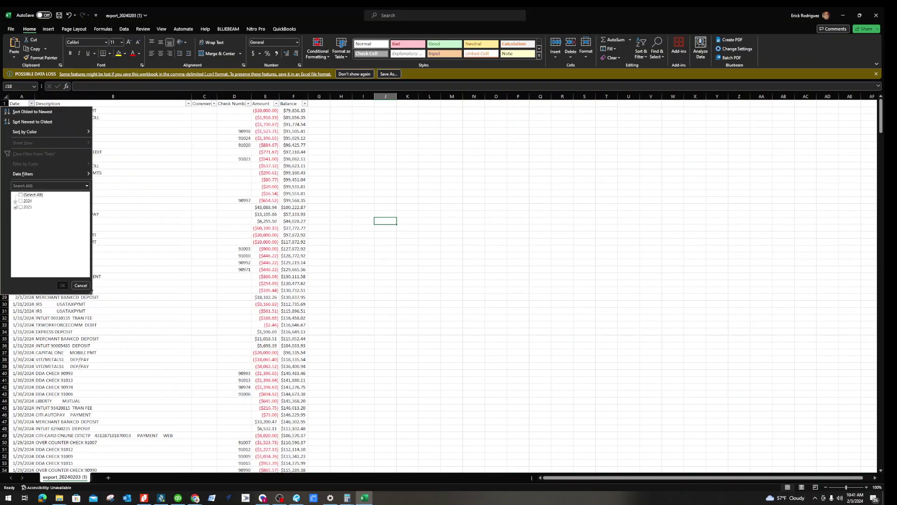
{"action": "left_click", "coordinate": [15, 201]}
{"action": "left_click", "coordinate": [27, 207]}
{"action": "key", "text": "Return"}
{"action": "left_click", "coordinate": [113, 145]}
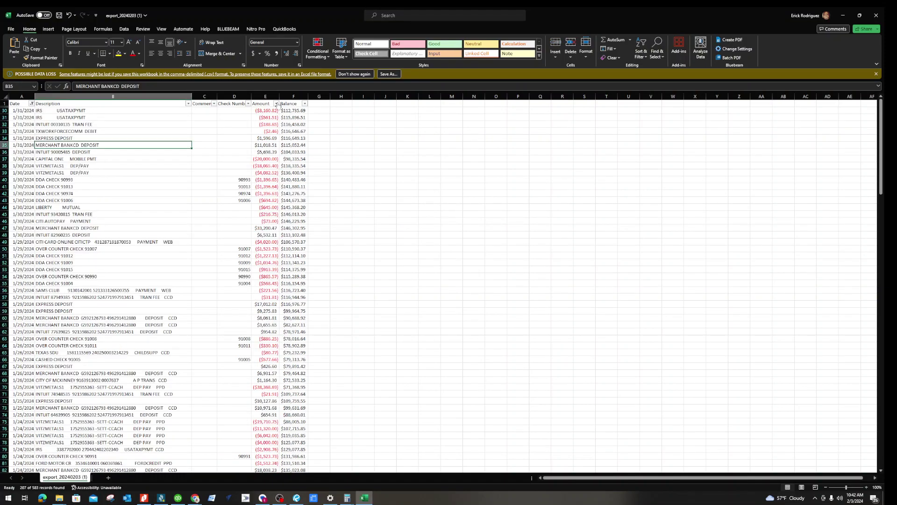
{"action": "left_click", "coordinate": [430, 220]}
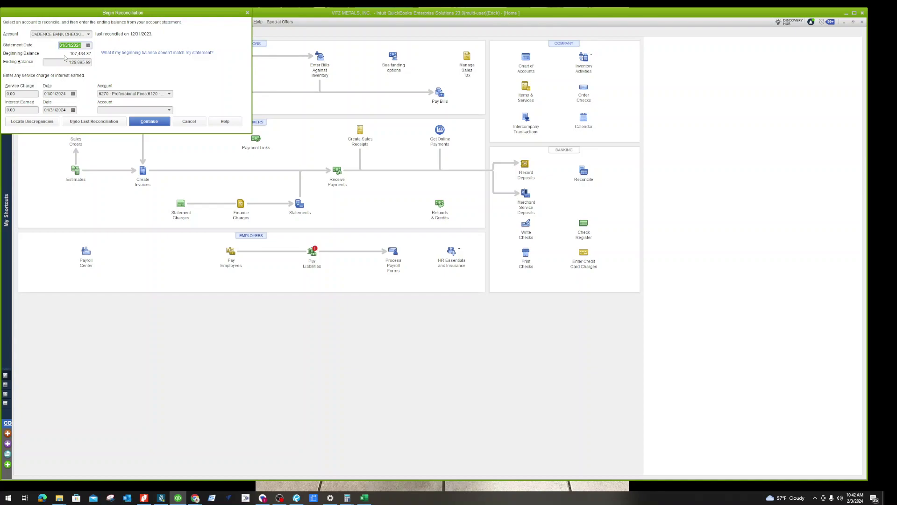
Move from the 01/31/2024 statement date to the Ending Balance field
{"action": "left_click", "coordinate": [65, 62]}
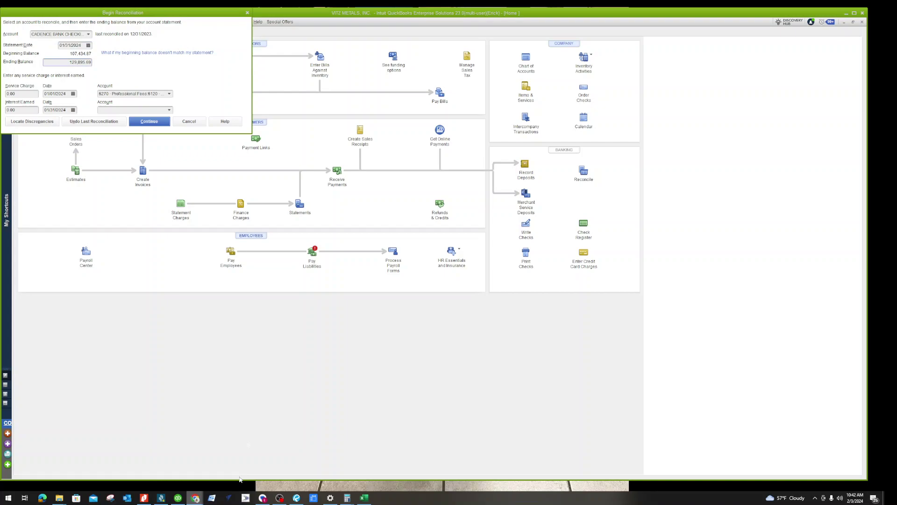
View the 17-page 01/31/24 statement PDF's summary showing ending balance 112,735.69
{"action": "left_click", "coordinate": [240, 479]}
{"action": "mouse_move", "coordinate": [664, 58]}
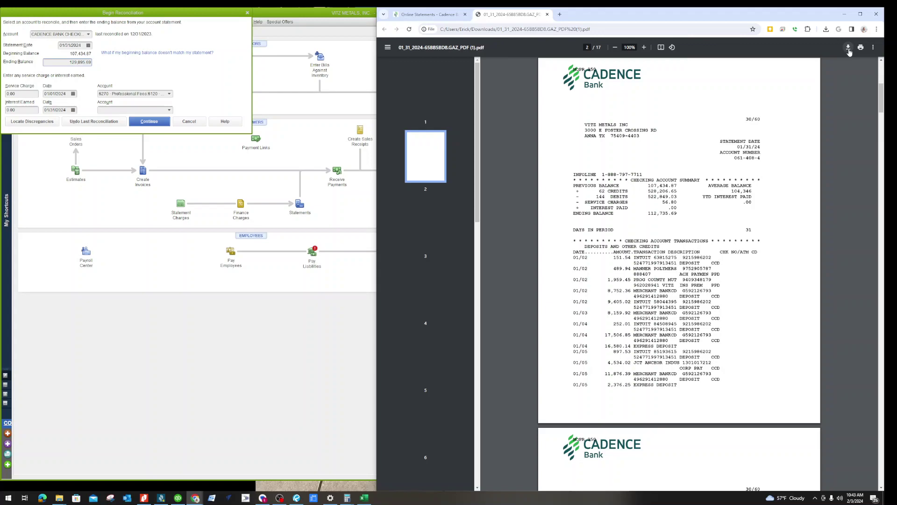
{"action": "scroll", "coordinate": [678, 253], "scroll_direction": "down", "scroll_amount": 5}
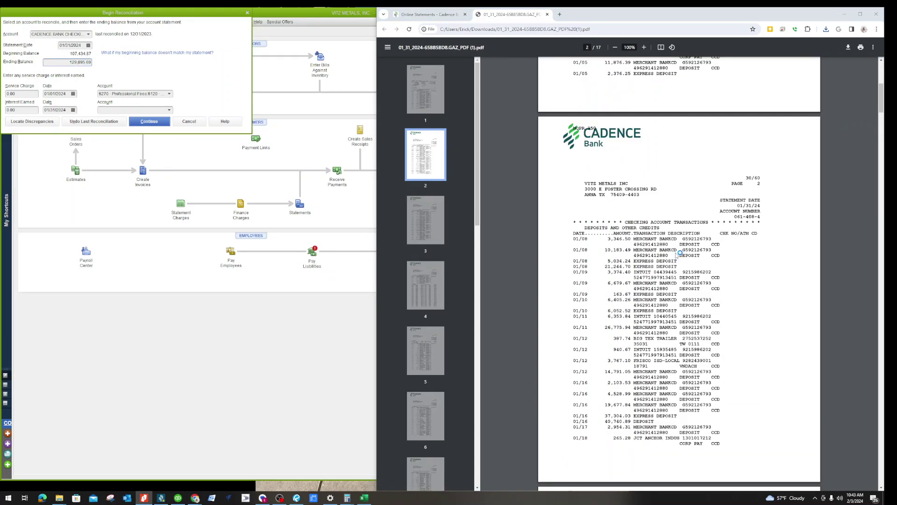
{"action": "scroll", "coordinate": [680, 253], "scroll_direction": "up", "scroll_amount": 5}
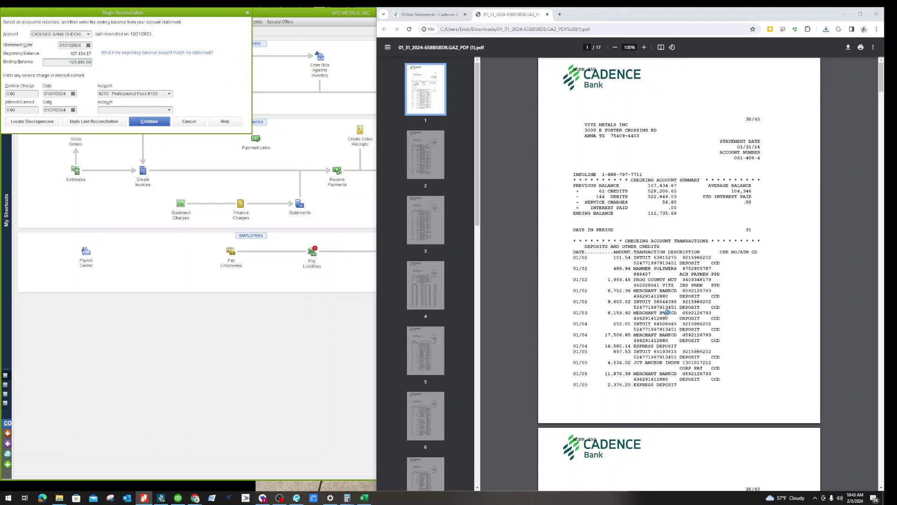
Enter 112,735.69 as the ending balance and continue into the reconciliation
{"action": "key", "text": "alt+Tab"}
{"action": "type", "text": "1"}
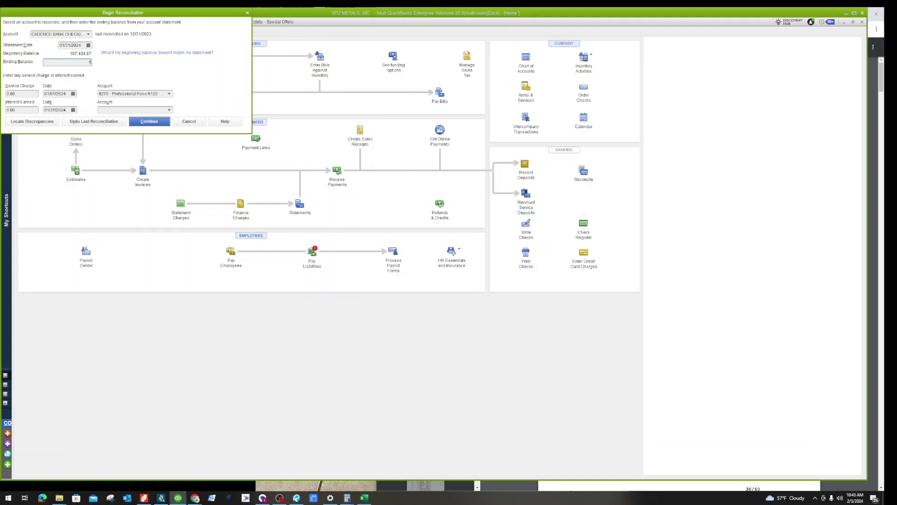
{"action": "type", "text": "12735"}
{"action": "key", "text": "Return"}
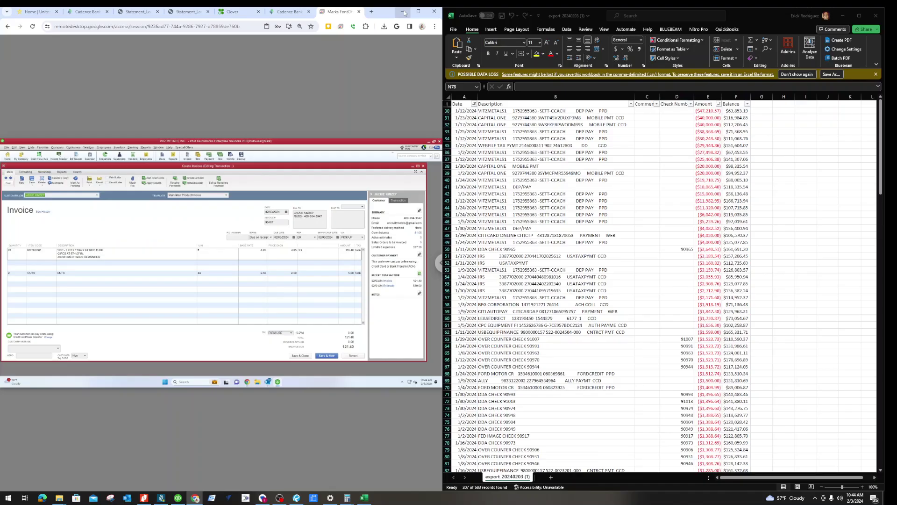
Snap the QuickBooks Reconcile window to the left half beside the Excel export
{"action": "left_click", "coordinate": [405, 13]}
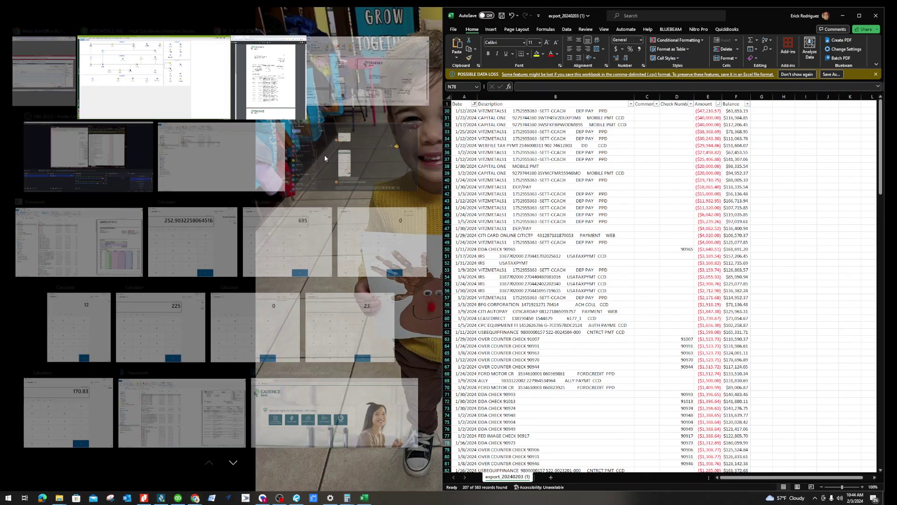
{"action": "left_click", "coordinate": [324, 155]}
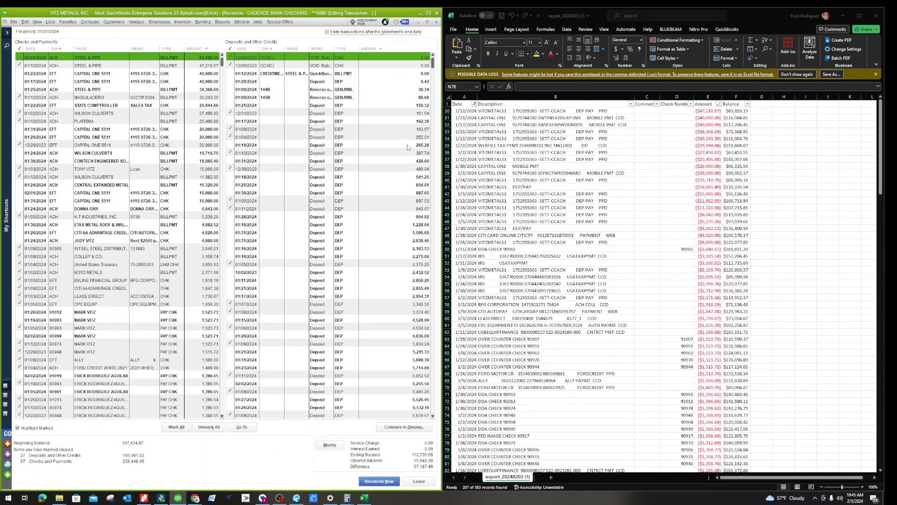
Sort the Deposits and Other Credits list by the AMOUNT column
{"action": "left_click", "coordinate": [392, 48]}
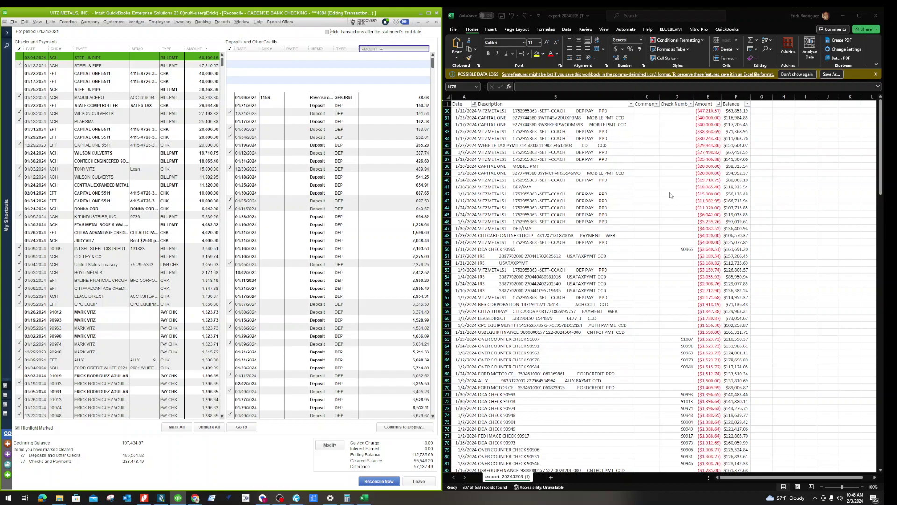
Clear the 40,000 payment and the State Comptroller payment, then step to the next bank amount
{"action": "left_click", "coordinate": [709, 126]}
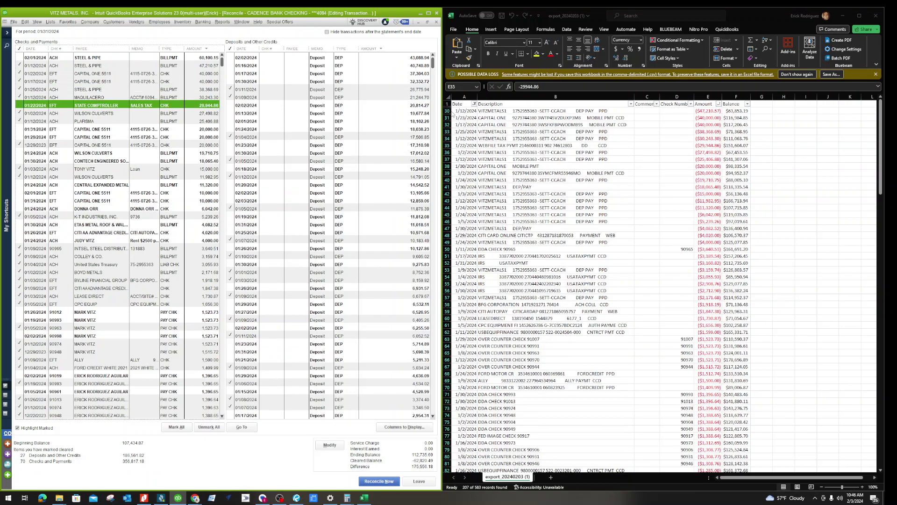
{"action": "left_click", "coordinate": [716, 158]}
{"action": "left_click", "coordinate": [717, 153]}
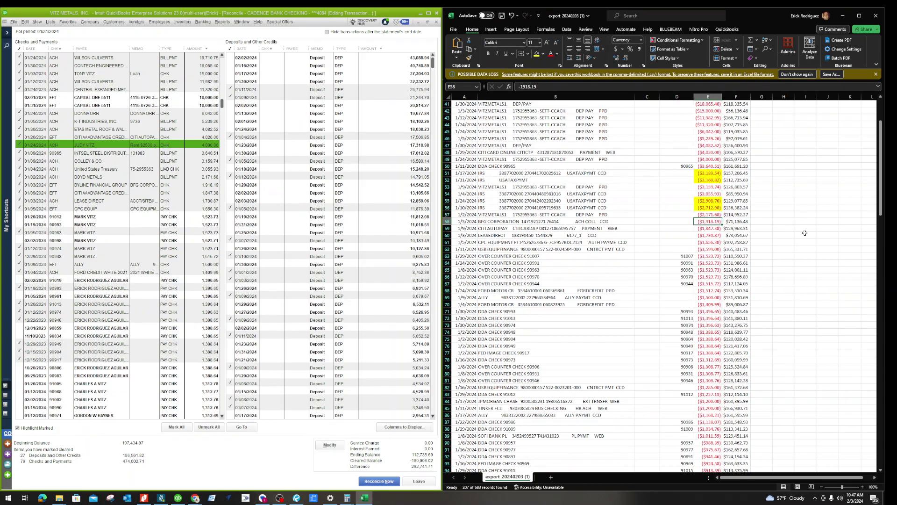
{"action": "key", "text": "Down"}
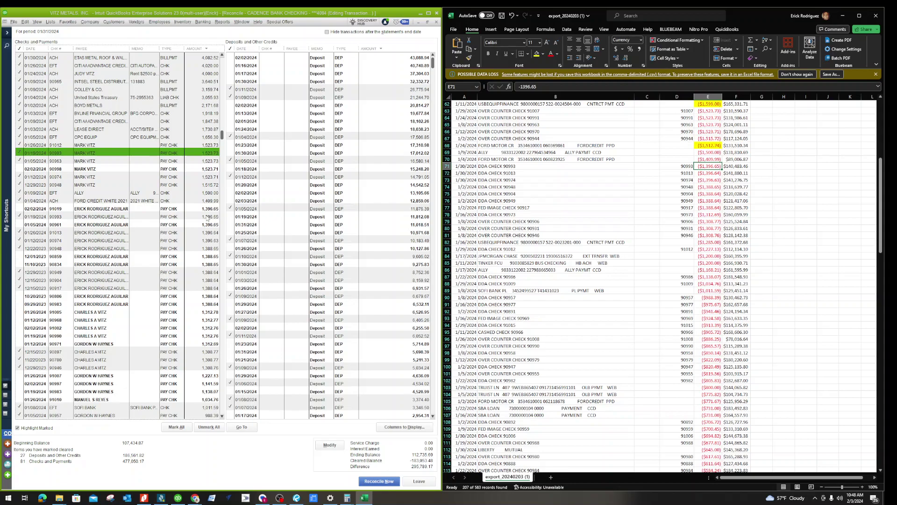
Move down to the next unmatched amounts in the bank export
{"action": "key", "text": "Down"}
{"action": "key", "text": "Down"}
{"action": "key", "text": "Down"}
{"action": "key", "text": "Down"}
{"action": "key", "text": "Down"}
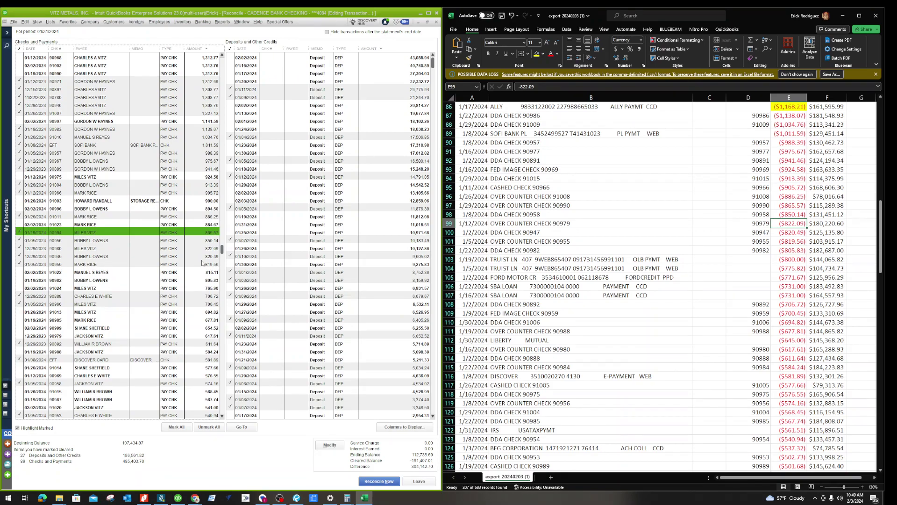
Clear check 90982 for 805.83 to match the bank export amount
{"action": "key", "text": "Down"}
{"action": "key", "text": "Down"}
{"action": "key", "text": "Down"}
{"action": "left_click", "coordinate": [214, 281]}
{"action": "left_click", "coordinate": [214, 280]}
{"action": "left_click", "coordinate": [788, 260]}
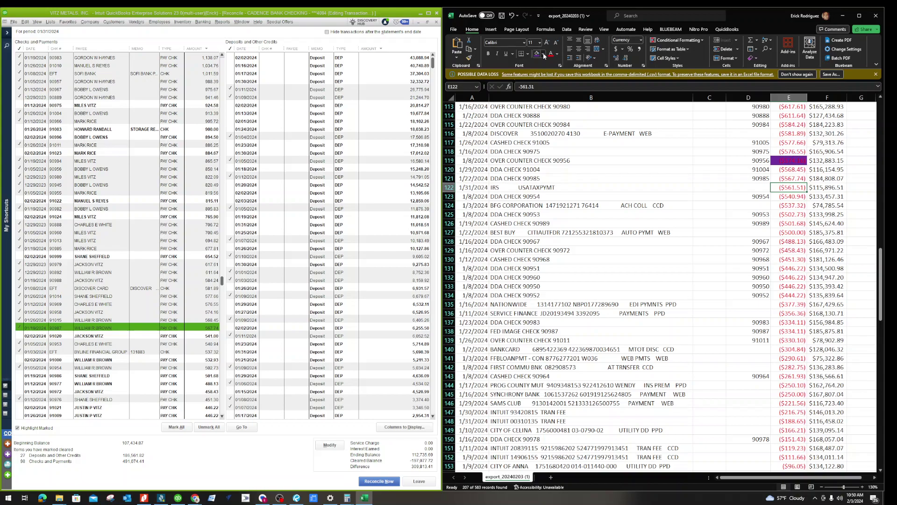
Highlight the matched 561.51 IRS amount in yellow in the Excel export
{"action": "left_click", "coordinate": [543, 56]}
{"action": "scroll", "coordinate": [212, 282], "scroll_direction": "down", "scroll_amount": 3}
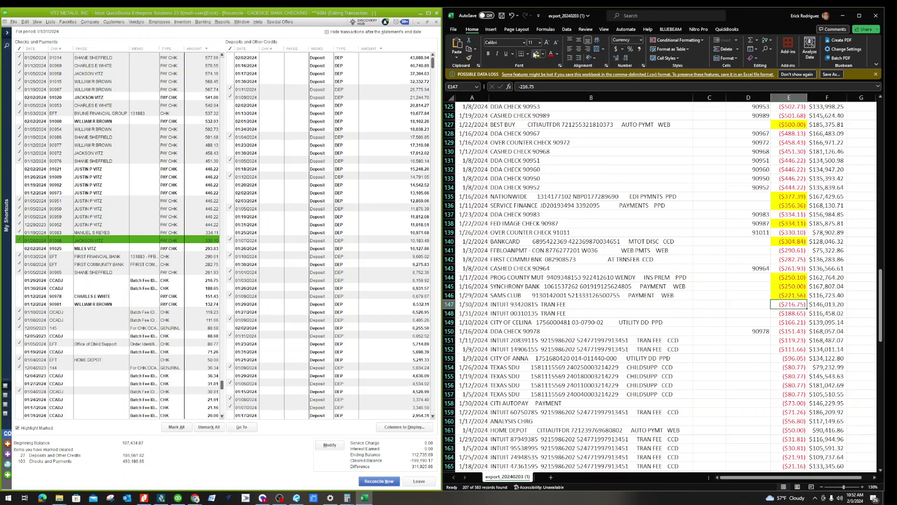
Clear the 01/29/2024 CCADJ card adjustment of 216.75 in Reconcile
{"action": "left_click", "coordinate": [201, 281]}
{"action": "left_click", "coordinate": [790, 314]}
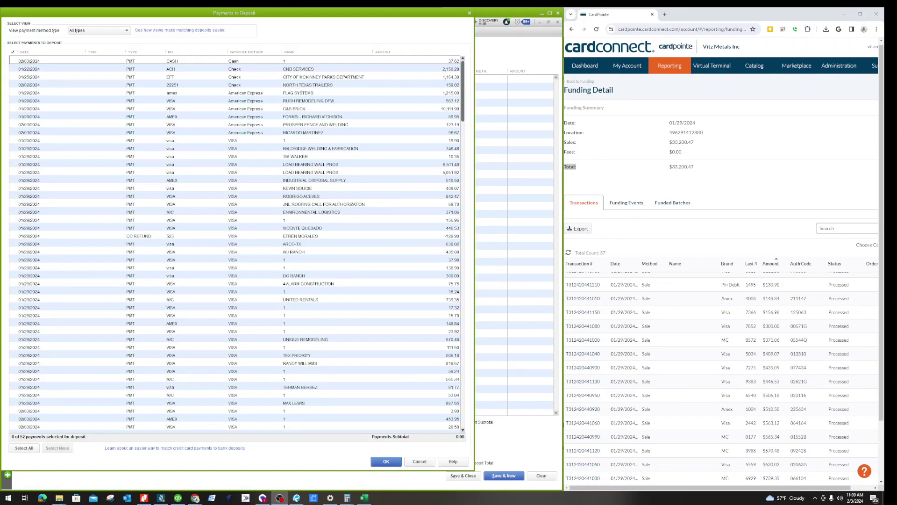
Select the 01/29/2024 VISA 37.98 payment and note the CardPointe batch's 37-transaction count
{"action": "left_click", "coordinate": [349, 260]}
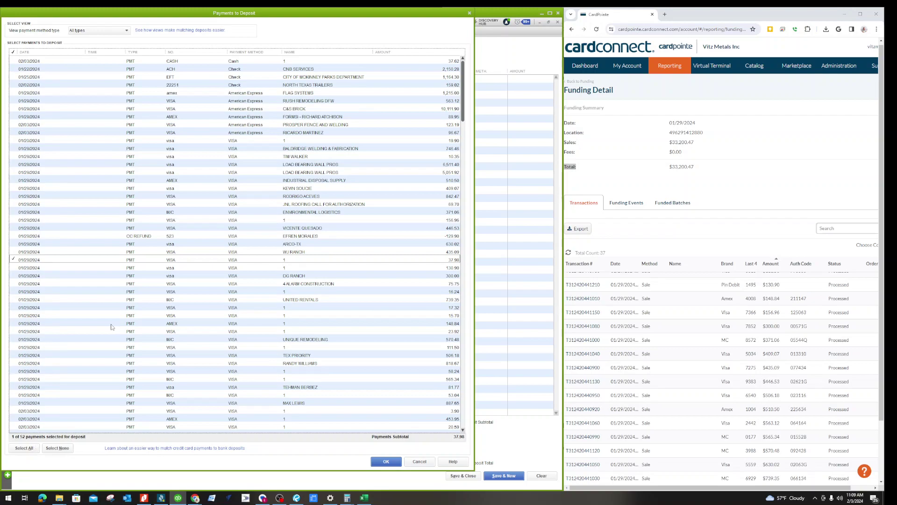
{"action": "left_click", "coordinate": [684, 212]}
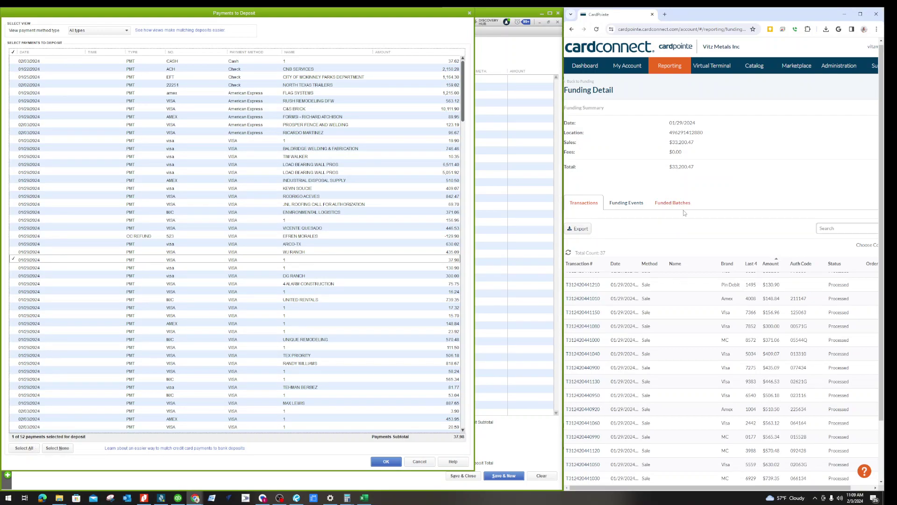
{"action": "left_click_drag", "start_coordinate": [606, 253], "coordinate": [595, 255]}
{"action": "left_click", "coordinate": [114, 337]}
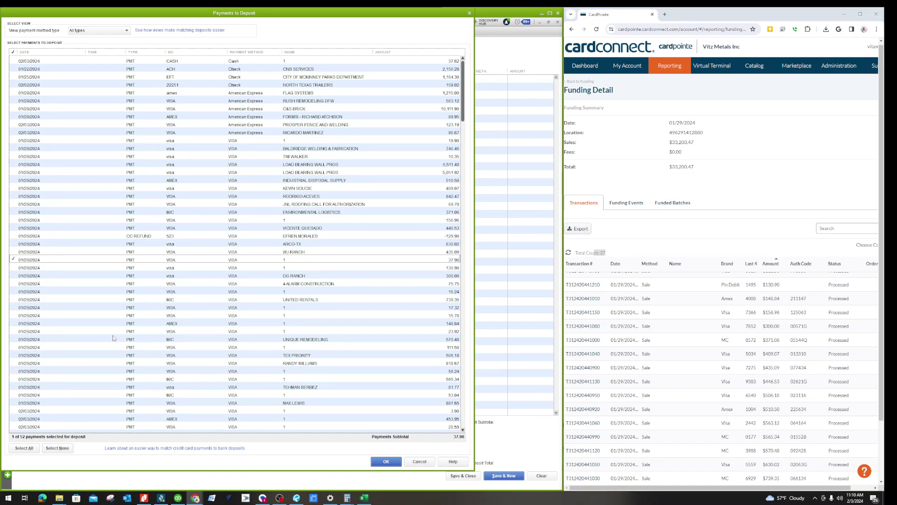
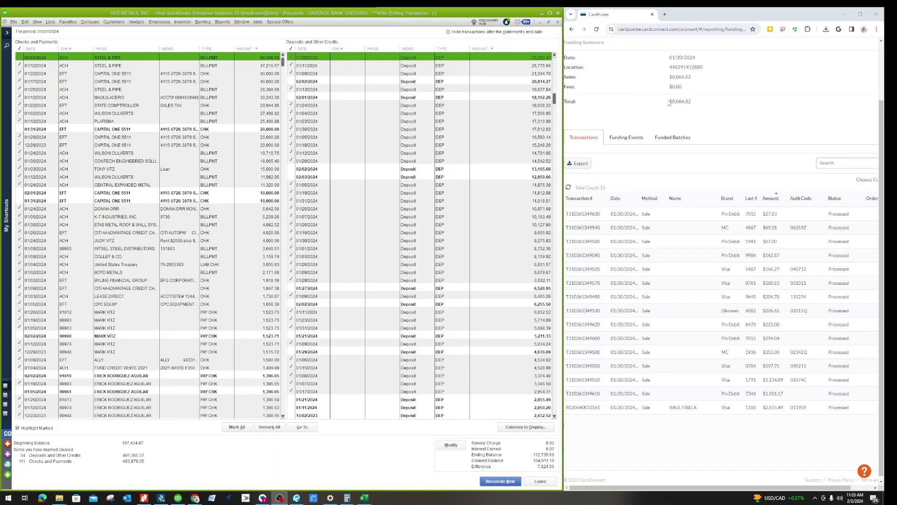
Inspect the funding summary details and sort the transactions by amount both ways
{"action": "scroll", "coordinate": [626, 94], "scroll_direction": "up", "scroll_amount": 2}
{"action": "left_click_drag", "start_coordinate": [668, 172], "coordinate": [705, 173]}
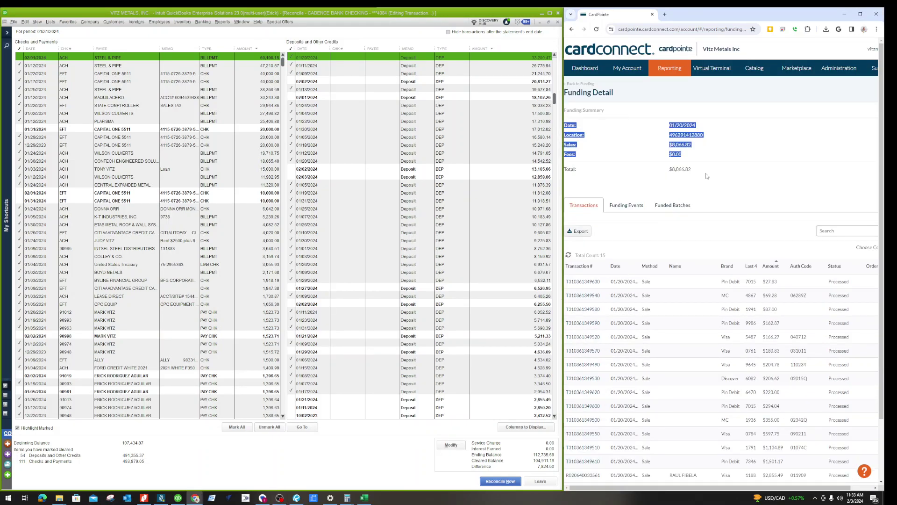
{"action": "left_click", "coordinate": [685, 163]}
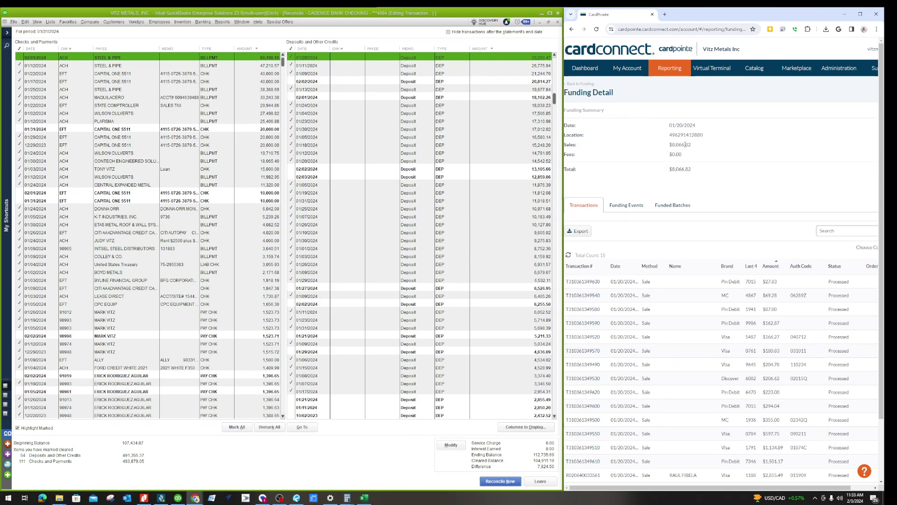
{"action": "scroll", "coordinate": [654, 306], "scroll_direction": "down", "scroll_amount": 2}
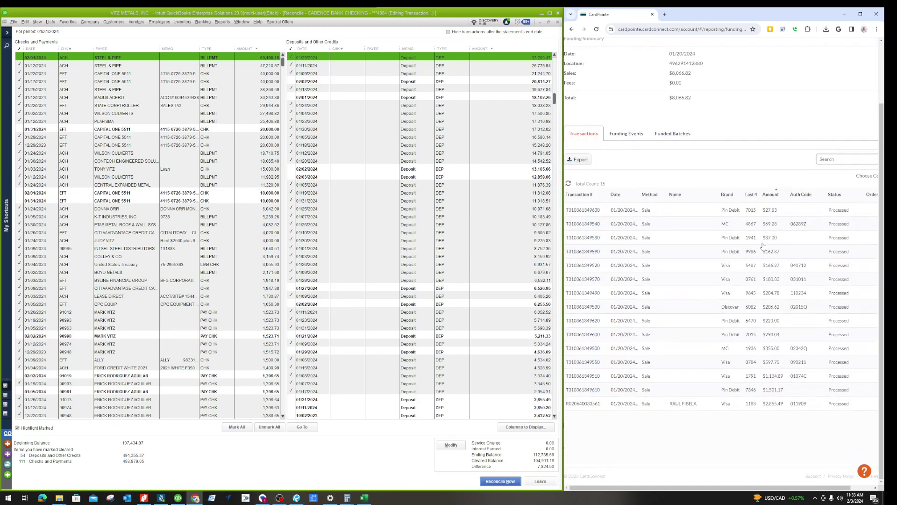
{"action": "scroll", "coordinate": [823, 359], "scroll_direction": "up", "scroll_amount": 1}
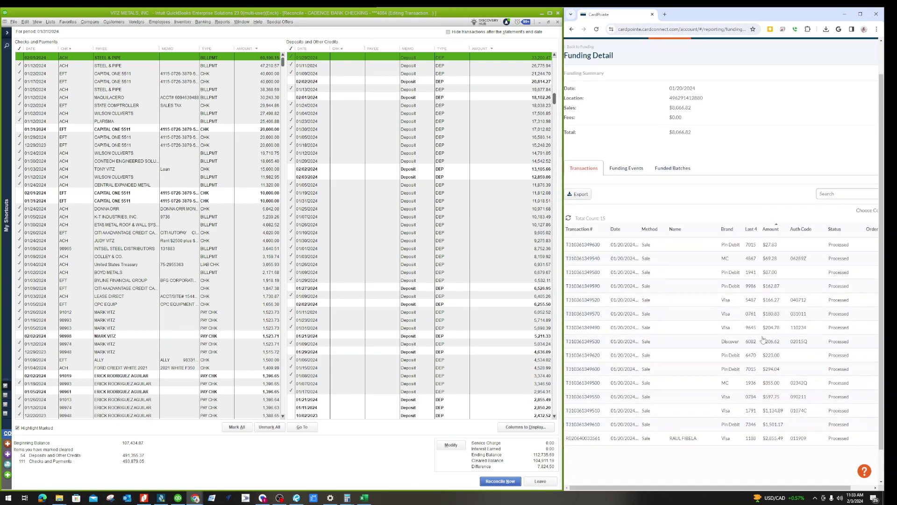
{"action": "left_click", "coordinate": [777, 232]}
{"action": "left_click", "coordinate": [778, 232]}
Open the 2,855.49 Visa payment from the Customer Center's maximized Received Payments list
{"action": "left_click", "coordinate": [114, 22]}
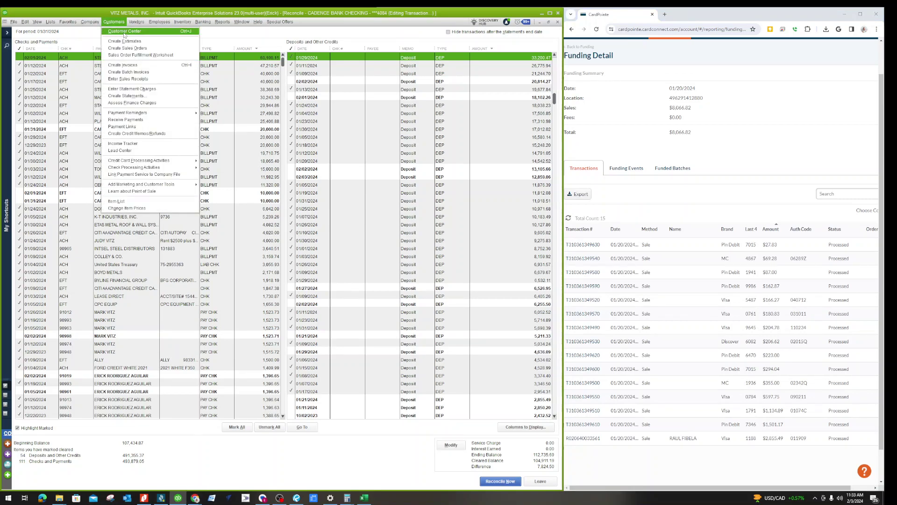
{"action": "left_click", "coordinate": [222, 30]}
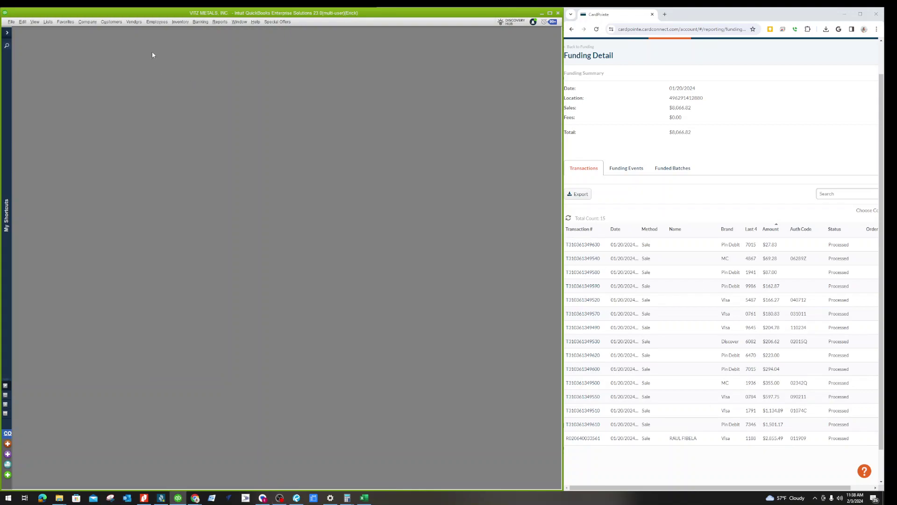
{"action": "left_click", "coordinate": [113, 21]}
{"action": "left_click", "coordinate": [119, 31]}
{"action": "key", "text": "ctrl+j"}
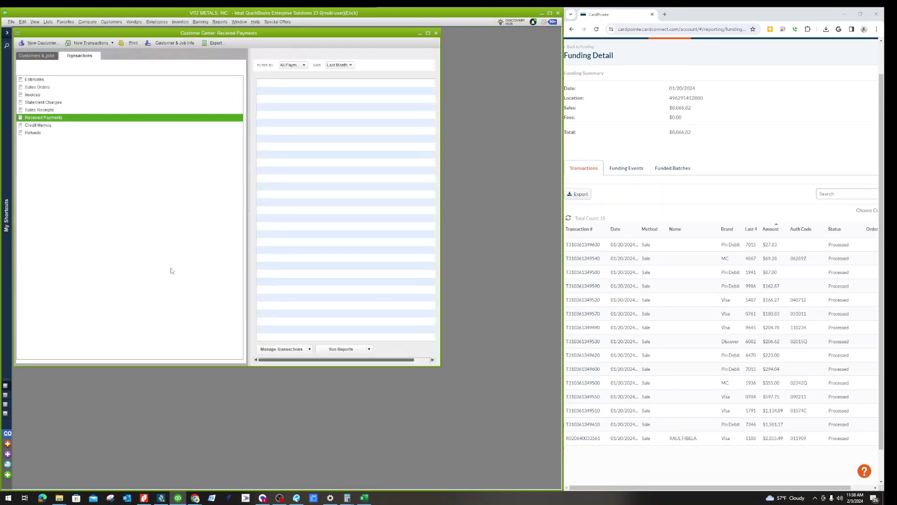
{"action": "left_click", "coordinate": [428, 33]}
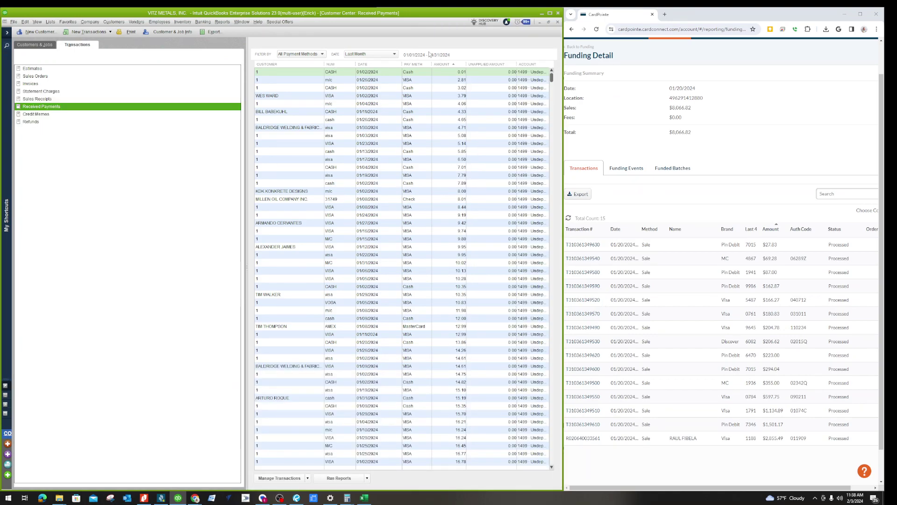
{"action": "left_click_drag", "start_coordinate": [552, 78], "coordinate": [553, 451]}
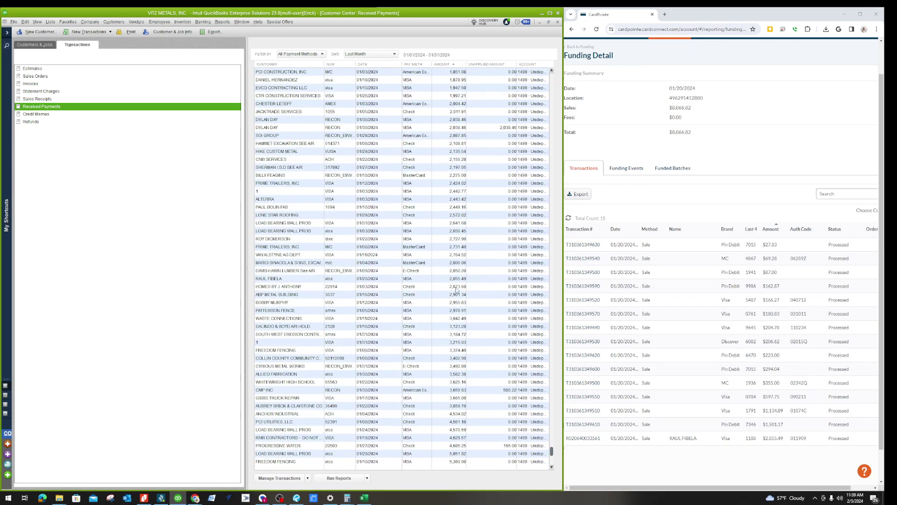
{"action": "left_click", "coordinate": [458, 279]}
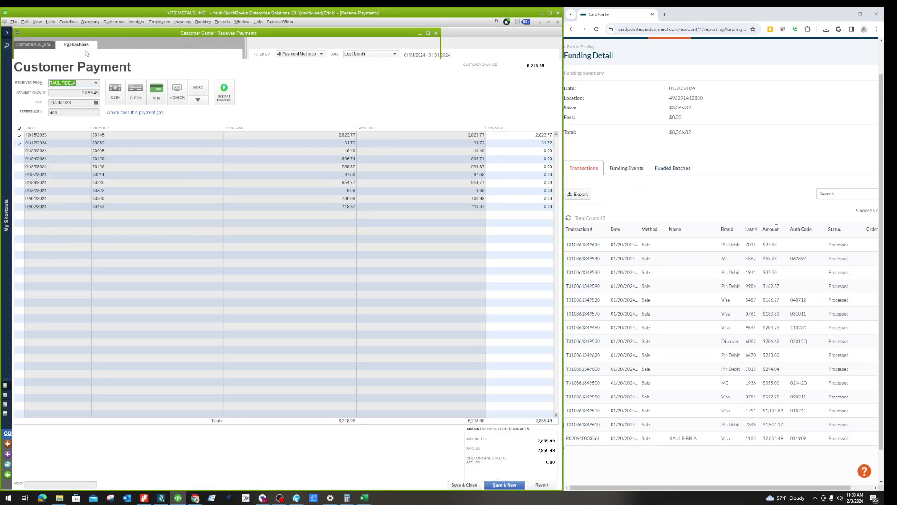
Open the 01/21/2024 deposit from the 2,855.49 payment's transaction history
{"action": "left_click", "coordinate": [82, 47]}
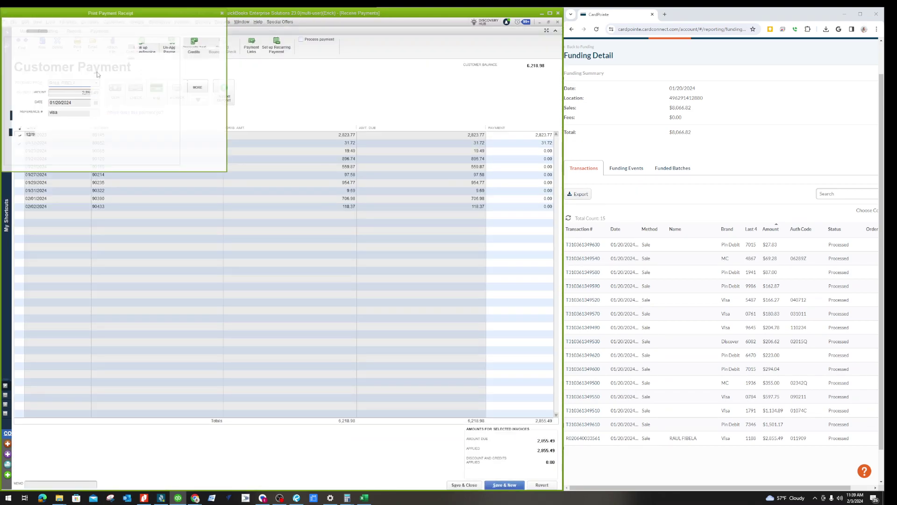
{"action": "key", "text": "Escape"}
{"action": "left_click", "coordinate": [74, 31]}
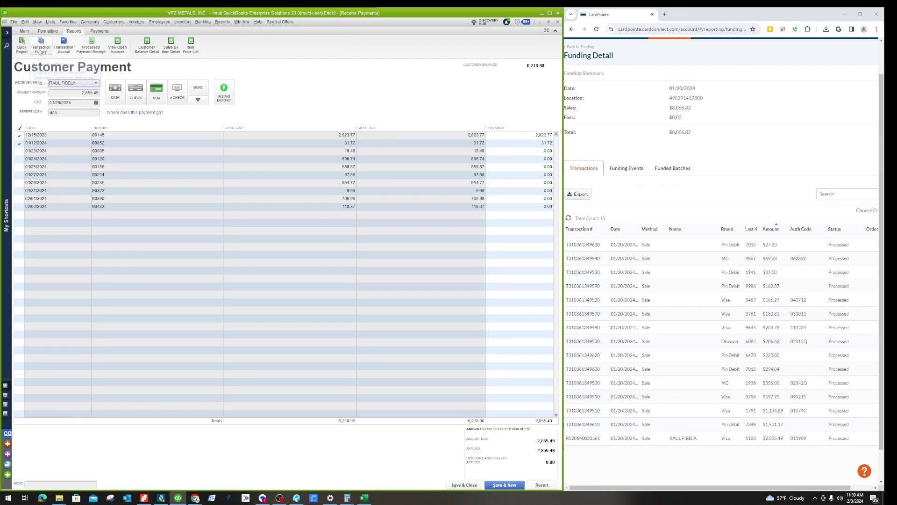
{"action": "left_click", "coordinate": [44, 53]}
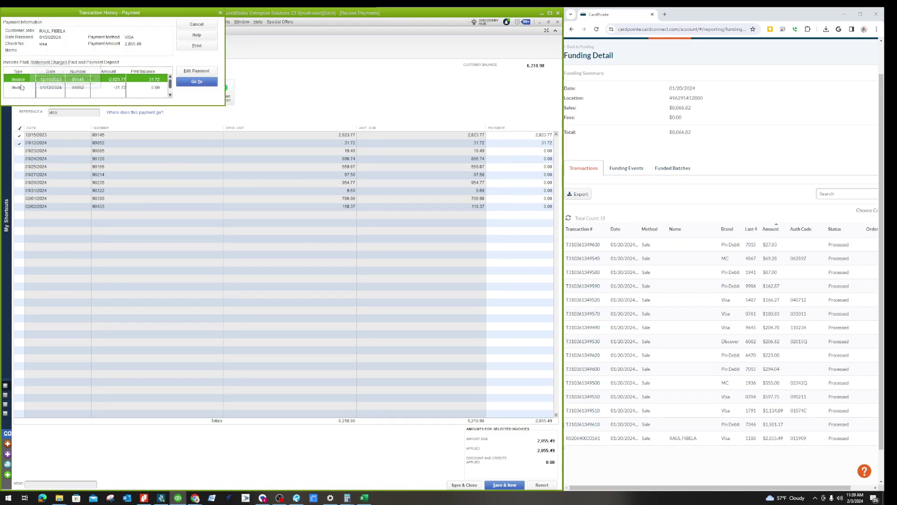
{"action": "left_click", "coordinate": [30, 89]}
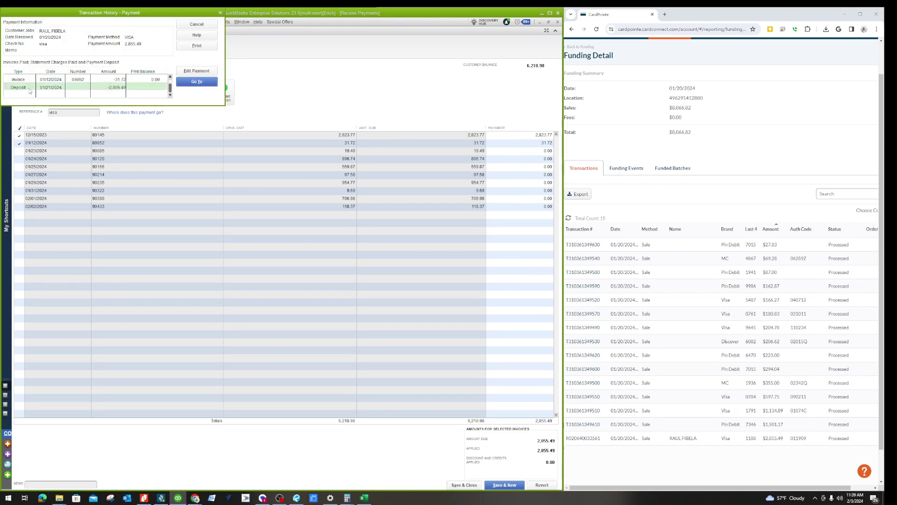
{"action": "double_click", "coordinate": [29, 88]}
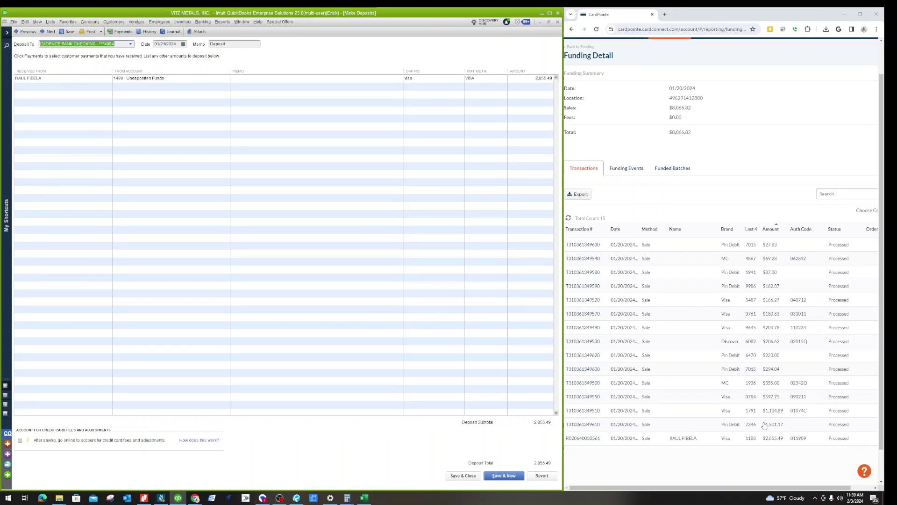
Delete the 01/21/2024 deposit containing the 2,855.49 payment and confirm the deletion
{"action": "left_click", "coordinate": [121, 32]}
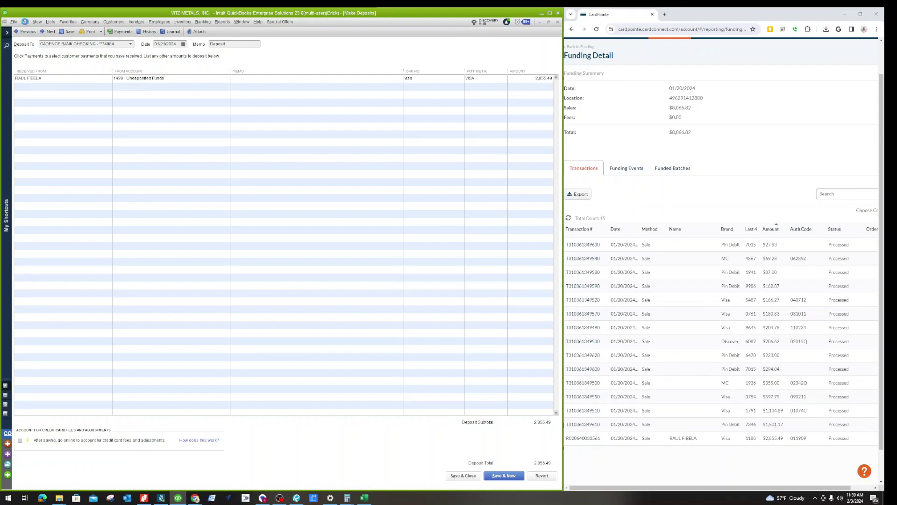
{"action": "left_click", "coordinate": [25, 22]}
{"action": "left_click", "coordinate": [43, 90]}
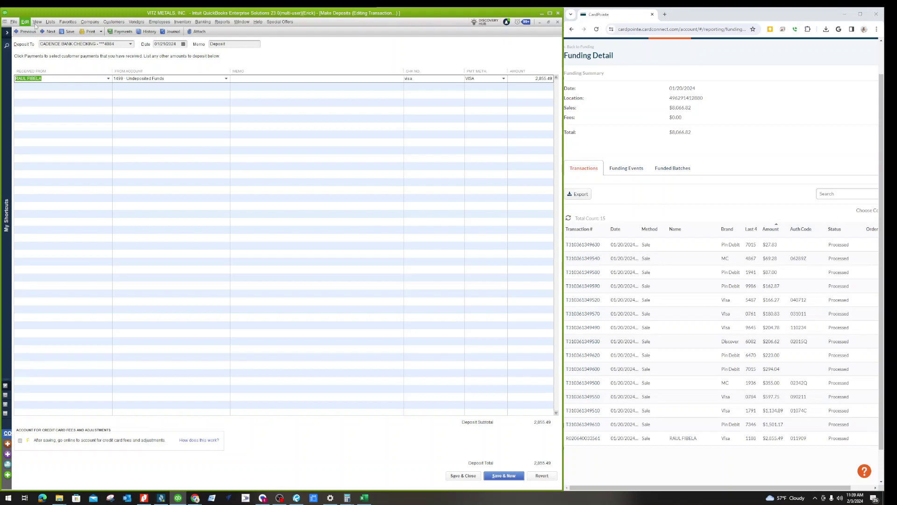
{"action": "left_click", "coordinate": [25, 22]}
{"action": "left_click", "coordinate": [40, 110]}
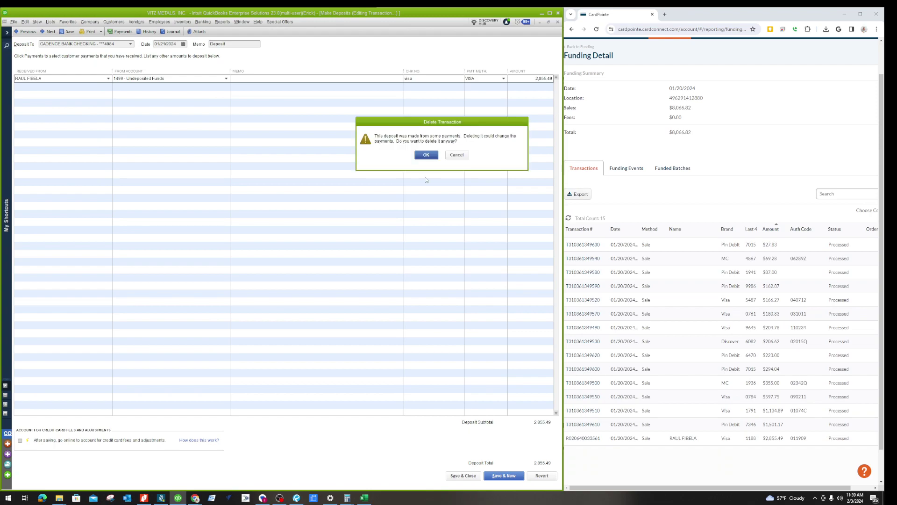
{"action": "left_click", "coordinate": [425, 154]}
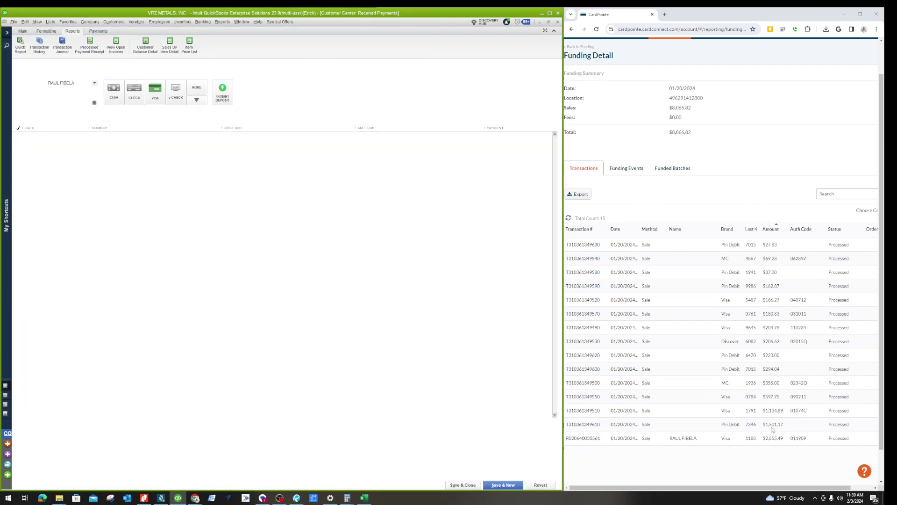
Open the 5,211.33 deposit through the 1,501.17 Visa payment's transaction history
{"action": "scroll", "coordinate": [420, 387], "scroll_direction": "up", "scroll_amount": 9}
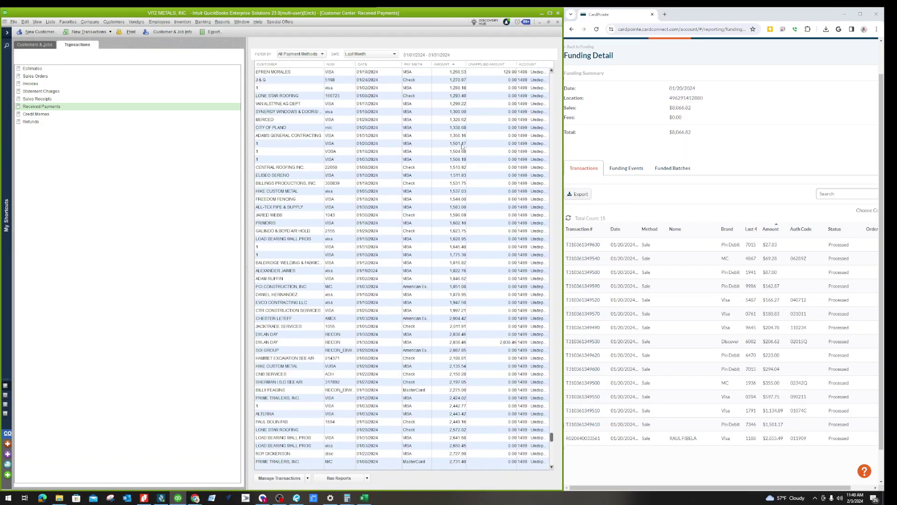
{"action": "double_click", "coordinate": [462, 144]}
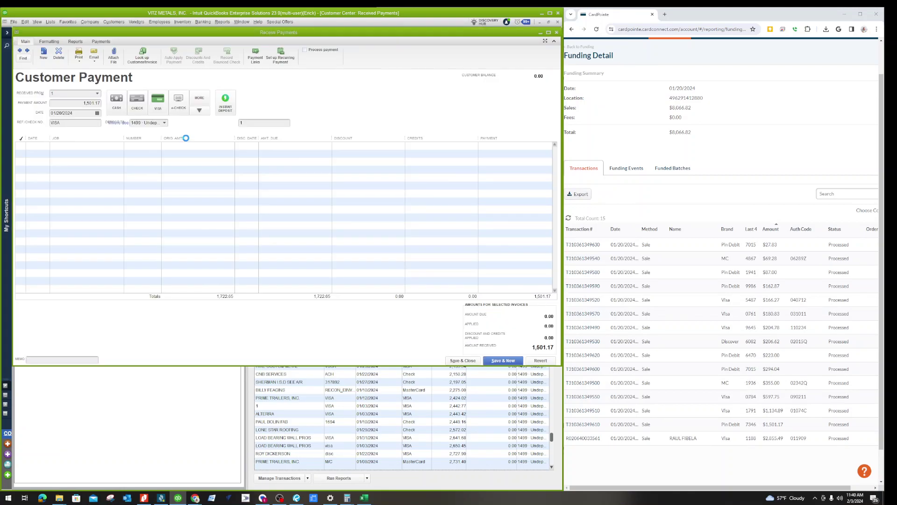
{"action": "key", "text": "Escape"}
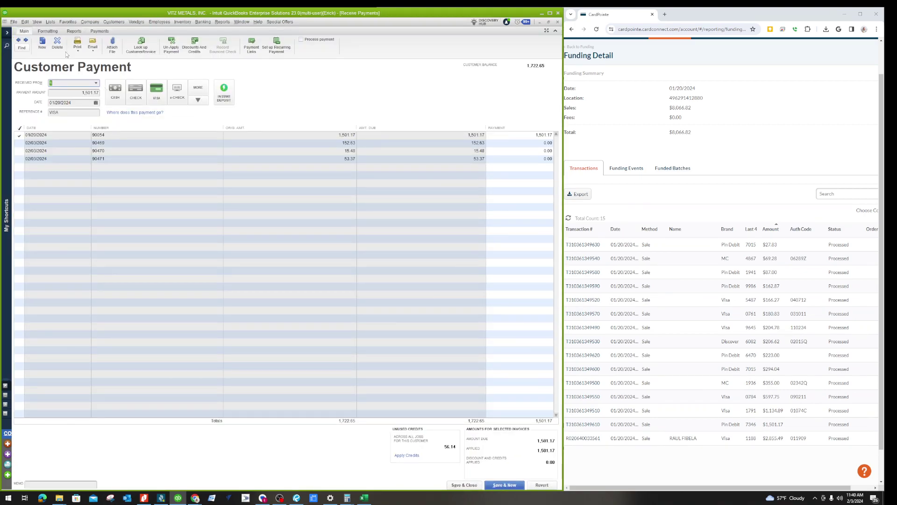
{"action": "left_click", "coordinate": [73, 32]}
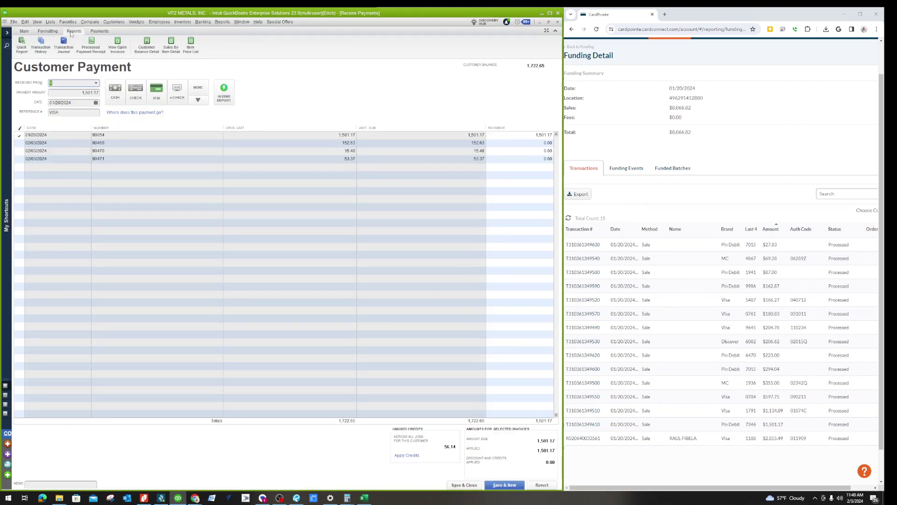
{"action": "left_click", "coordinate": [50, 52]}
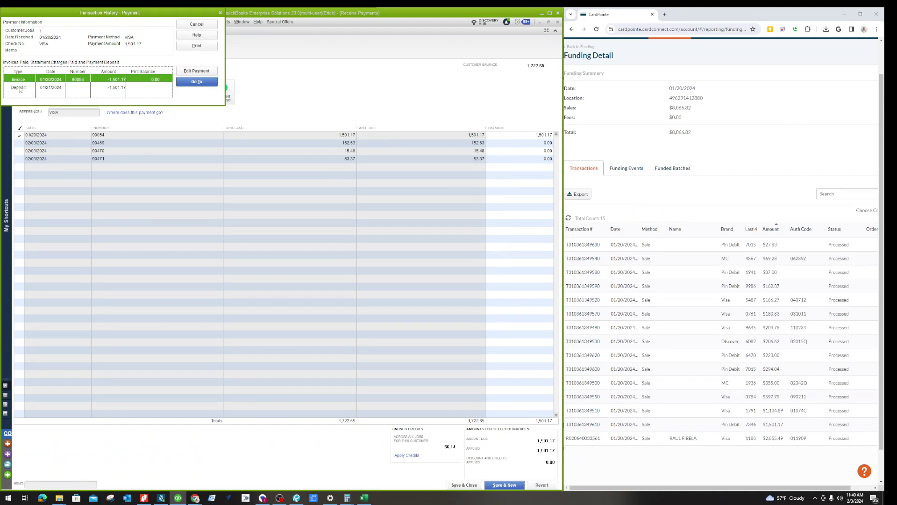
{"action": "left_click", "coordinate": [19, 87]}
{"action": "double_click", "coordinate": [18, 87]}
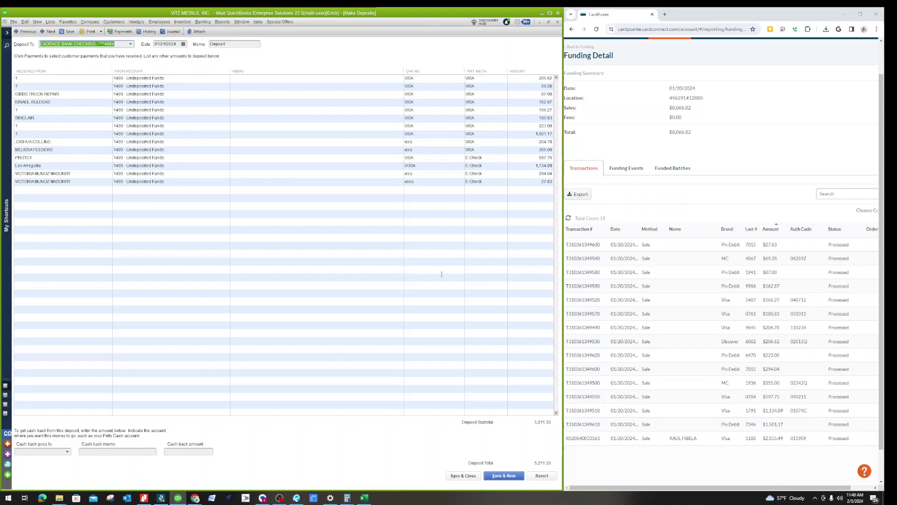
Compute 8,066.82 minus 5,211.33 in Calculator, showing a 2,855.49 shortfall
{"action": "key", "text": "alt+Tab"}
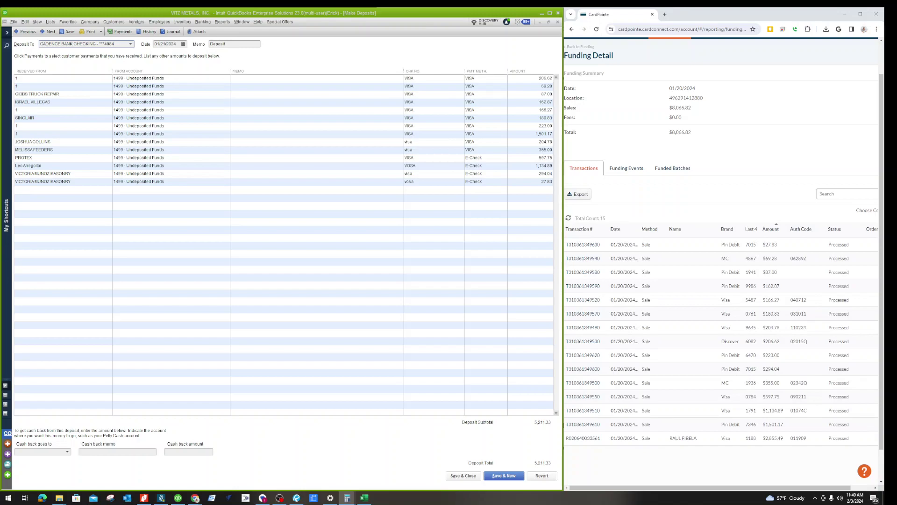
{"action": "type", "text": "8"}
{"action": "type", "text": "066."}
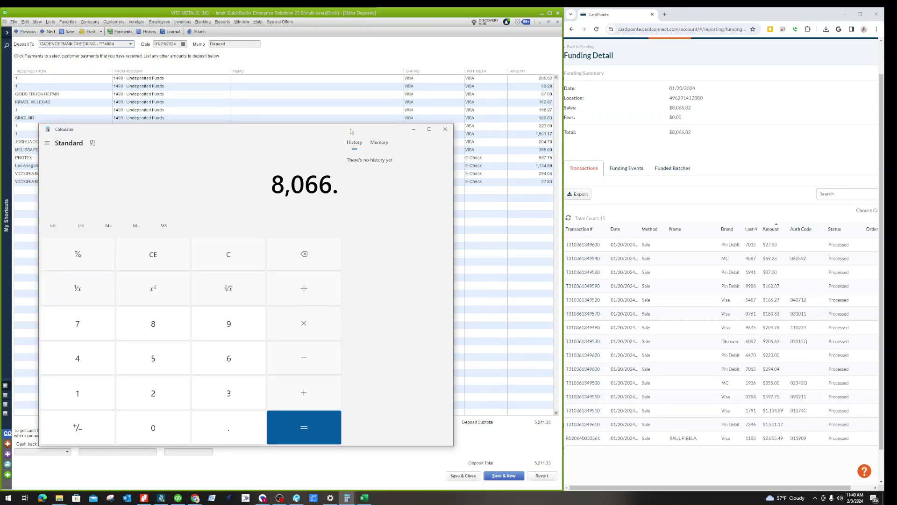
{"action": "type", "text": "82 - "}
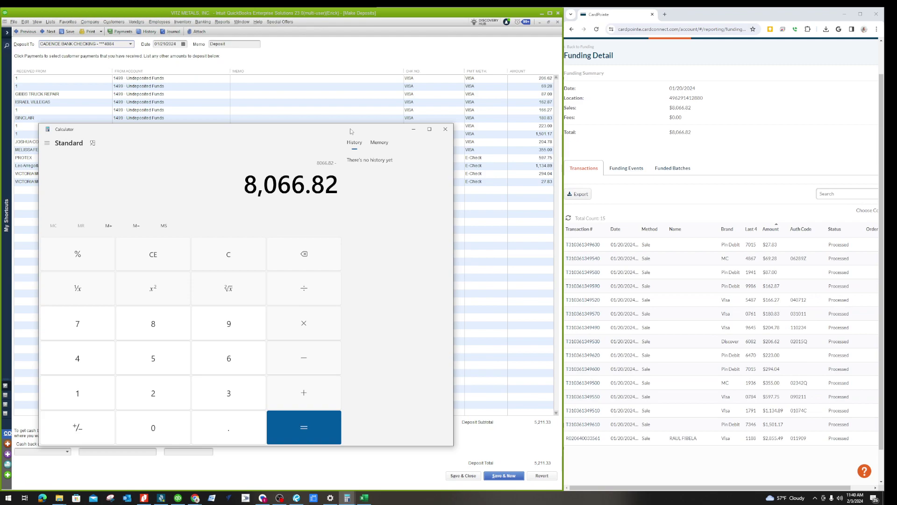
{"action": "type", "text": "5211.33"}
{"action": "key", "text": "Return"}
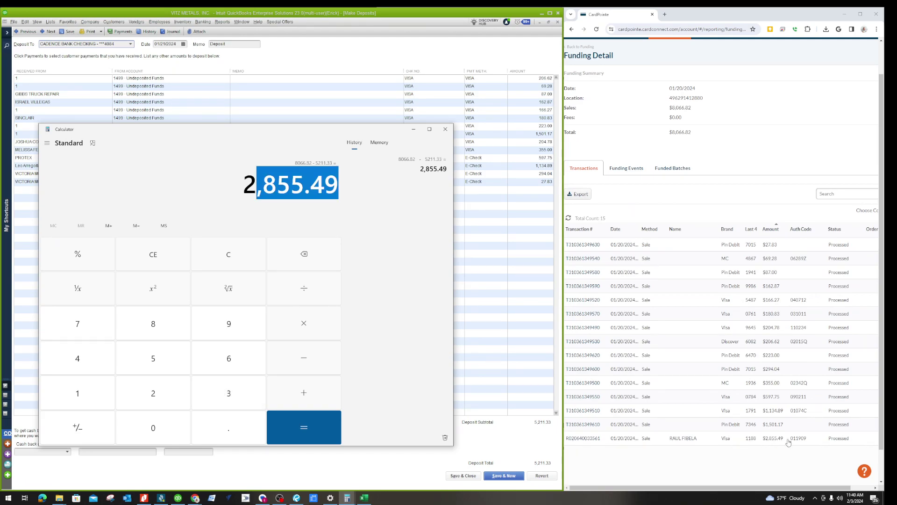
Delete the 5,211.33 deposit and confirm
{"action": "left_click", "coordinate": [78, 37]}
{"action": "left_click", "coordinate": [25, 22]}
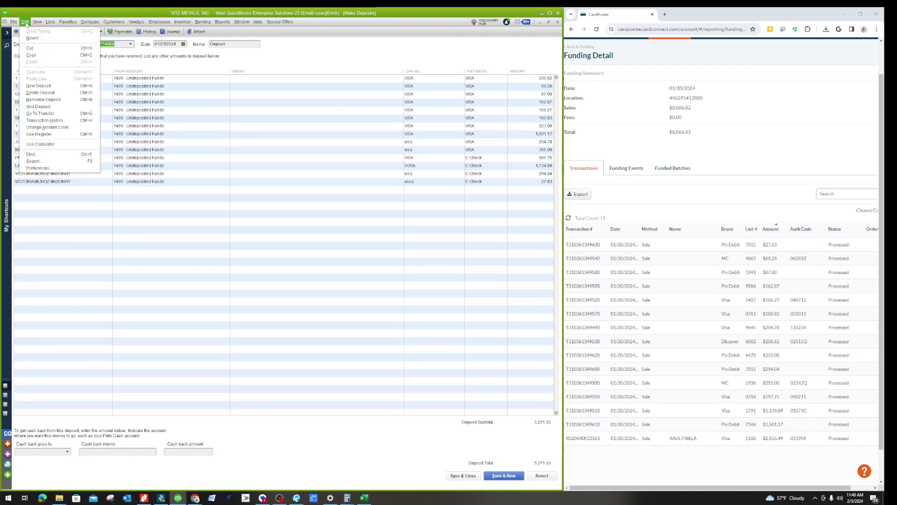
{"action": "key", "text": "Return"}
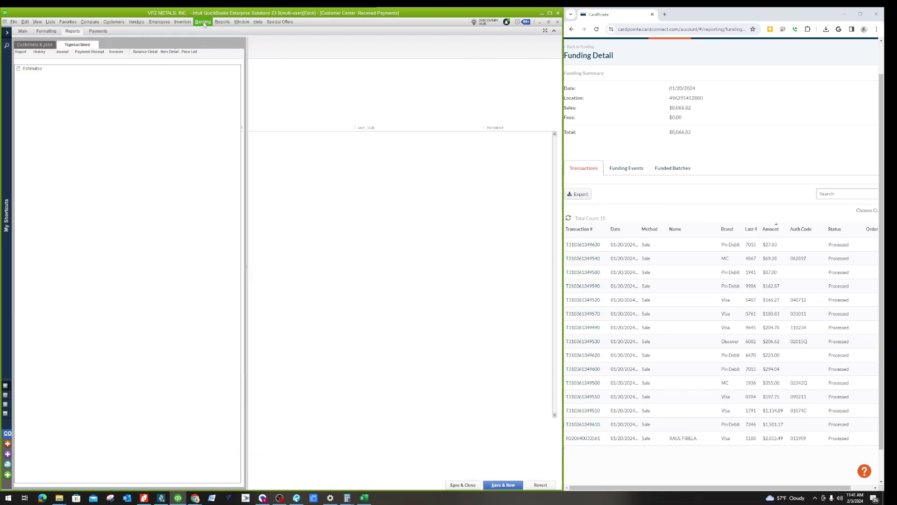
Start a new deposit and tick the ten payments from 2,855.49 through 1,501.17
{"action": "left_click", "coordinate": [204, 23]}
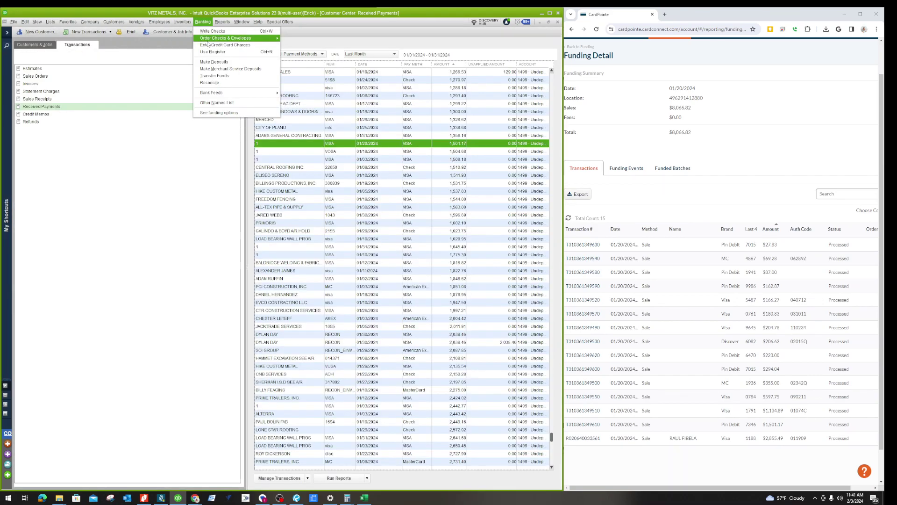
{"action": "left_click", "coordinate": [216, 62]}
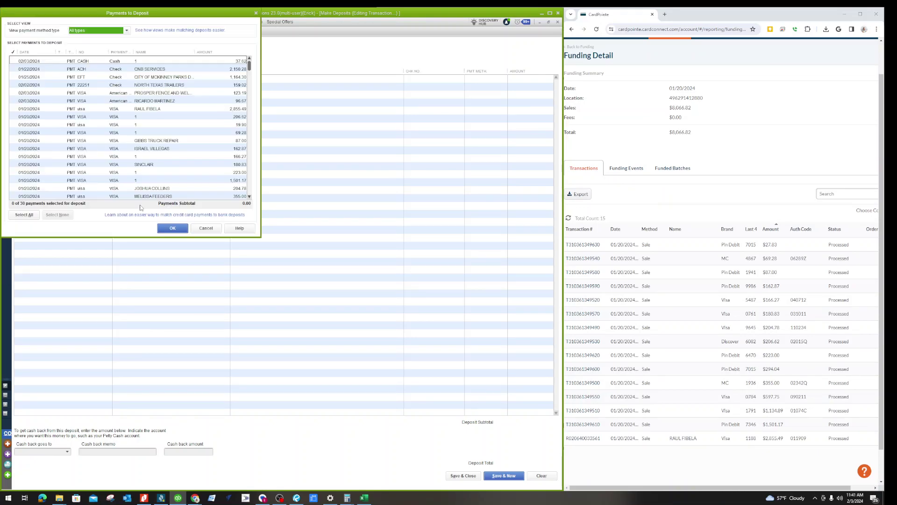
{"action": "left_click", "coordinate": [20, 108]}
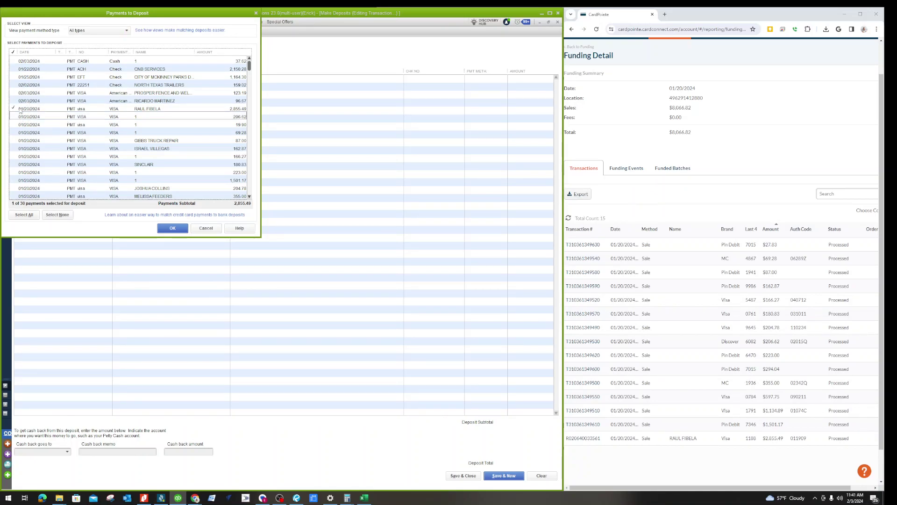
{"action": "left_click", "coordinate": [19, 117]}
{"action": "left_click", "coordinate": [18, 125]}
{"action": "left_click", "coordinate": [17, 133]}
{"action": "left_click", "coordinate": [18, 141]}
{"action": "left_click", "coordinate": [19, 149]}
{"action": "left_click", "coordinate": [19, 157]}
{"action": "left_click", "coordinate": [23, 164]}
{"action": "left_click", "coordinate": [18, 172]}
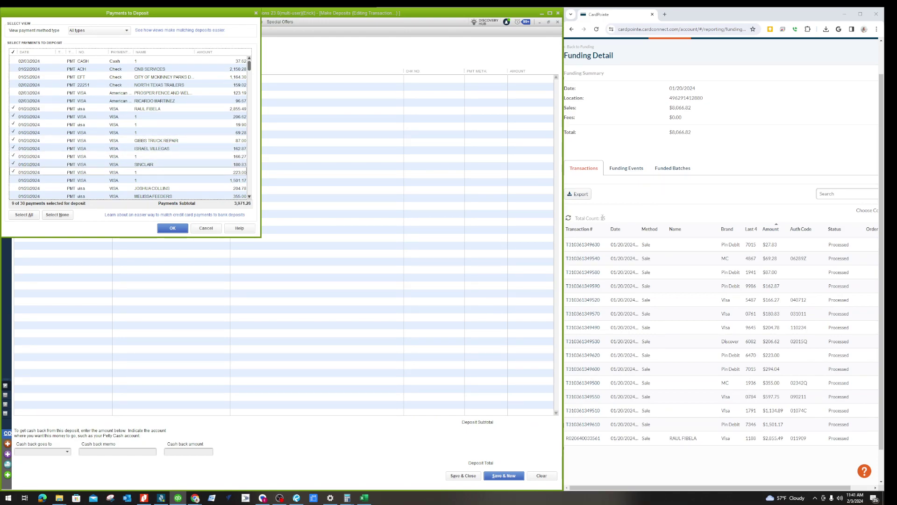
{"action": "left_click", "coordinate": [15, 180]}
Add the 204.78, 355.00, 597.75, 1,134.09, 294.04 and 27.83 payments, untick 19.90, and accept 8,066.82
{"action": "scroll", "coordinate": [14, 187], "scroll_direction": "down", "scroll_amount": 2}
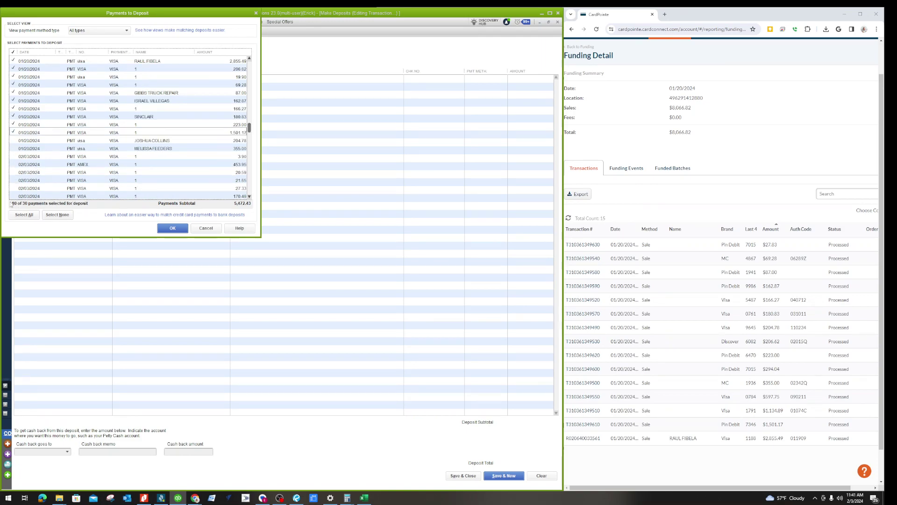
{"action": "left_click", "coordinate": [16, 141]}
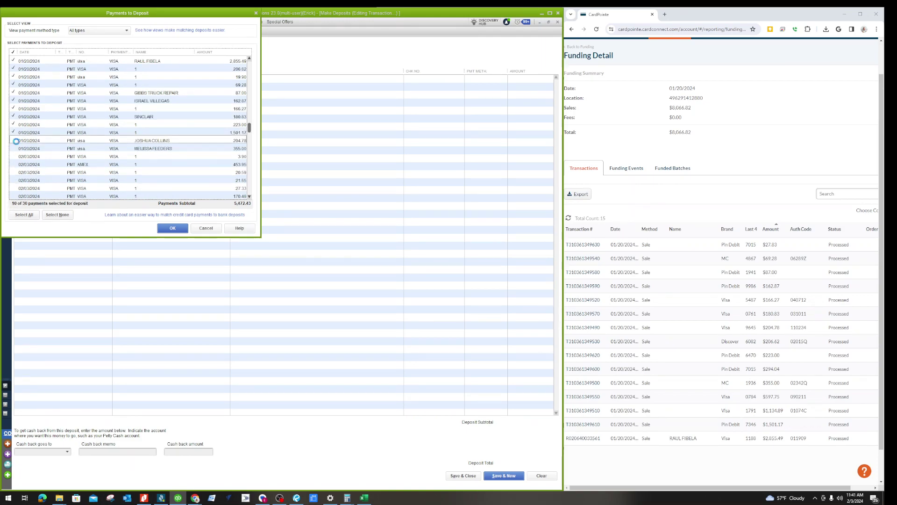
{"action": "left_click", "coordinate": [16, 149]}
{"action": "scroll", "coordinate": [17, 180], "scroll_direction": "down", "scroll_amount": 2}
{"action": "left_click", "coordinate": [17, 173]}
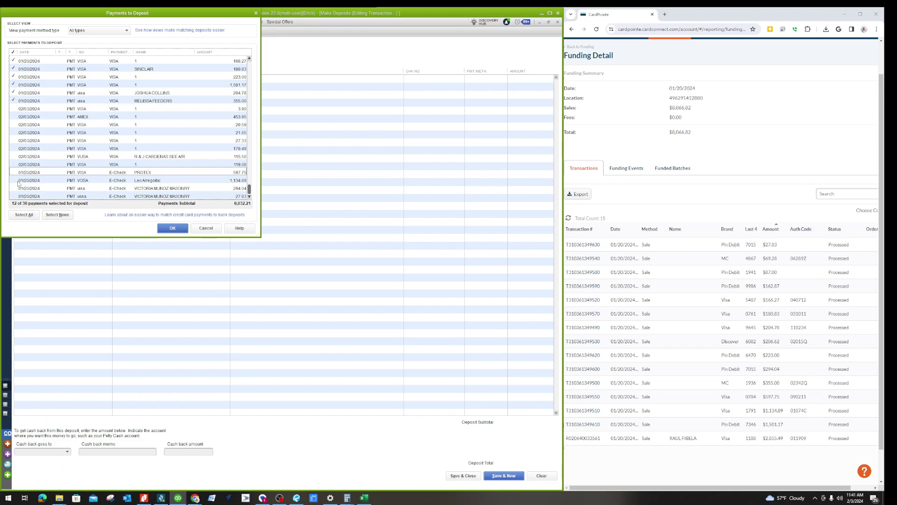
{"action": "left_click", "coordinate": [17, 181]}
{"action": "left_click", "coordinate": [19, 188]}
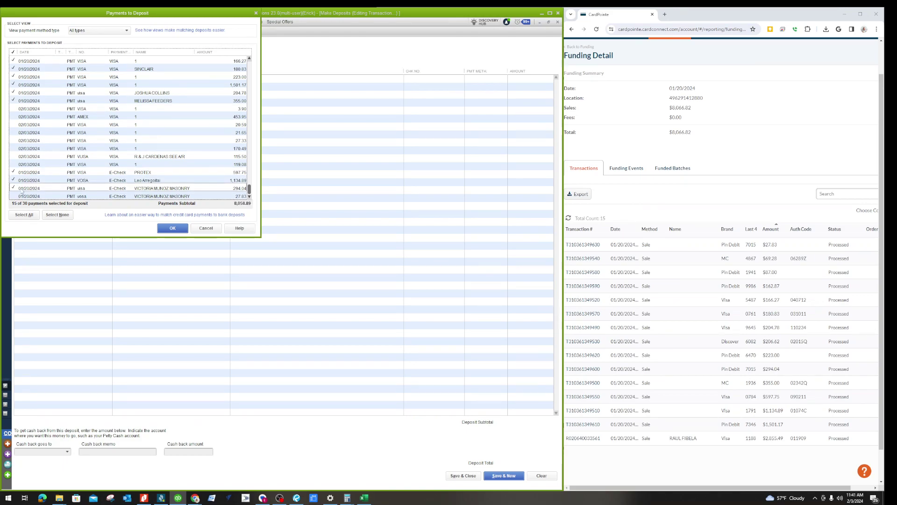
{"action": "left_click", "coordinate": [21, 190]}
{"action": "left_click", "coordinate": [18, 174]}
{"action": "left_click", "coordinate": [17, 181]}
{"action": "left_click", "coordinate": [13, 193]}
{"action": "left_click", "coordinate": [15, 189]}
{"action": "left_click", "coordinate": [19, 180]}
{"action": "left_click", "coordinate": [20, 172]}
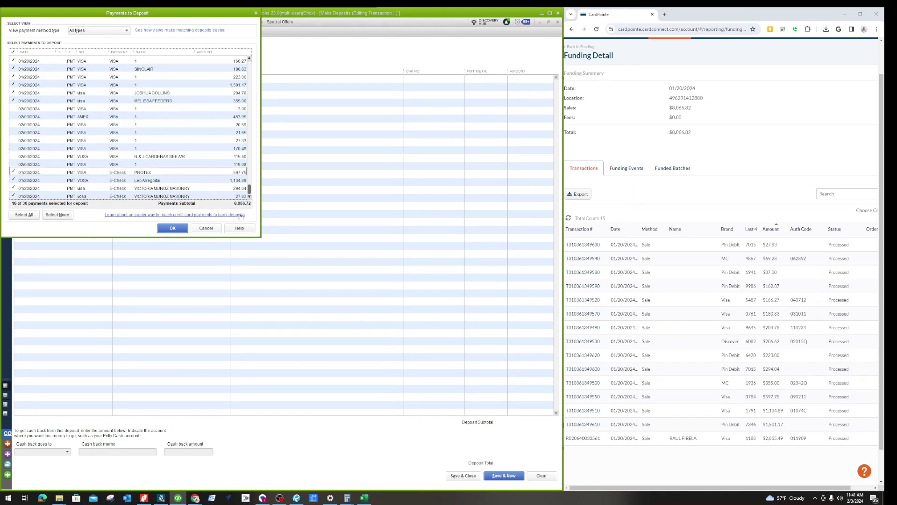
{"action": "scroll", "coordinate": [232, 171], "scroll_direction": "up", "scroll_amount": 3}
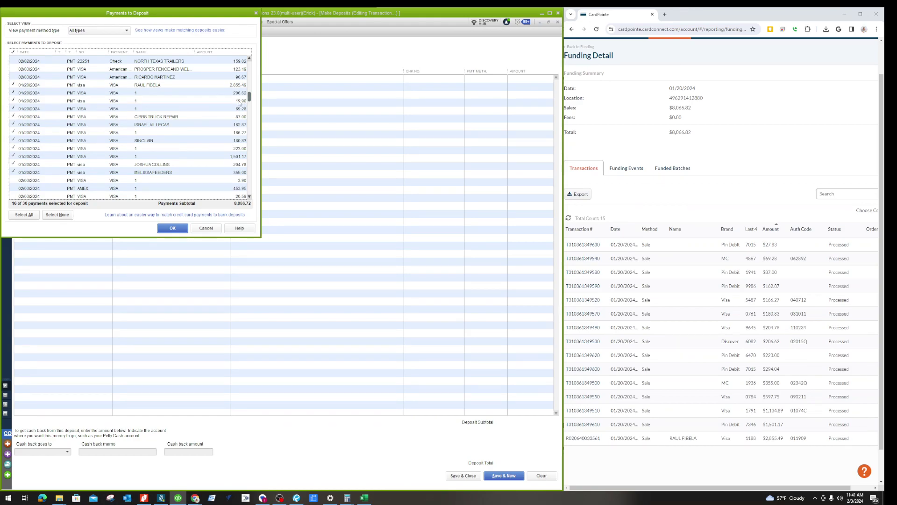
{"action": "left_click", "coordinate": [239, 101]}
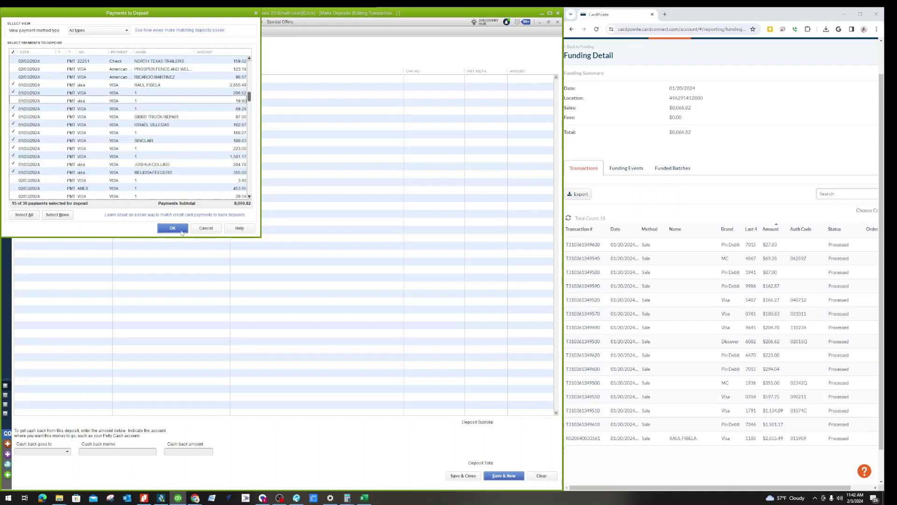
{"action": "left_click", "coordinate": [181, 232]}
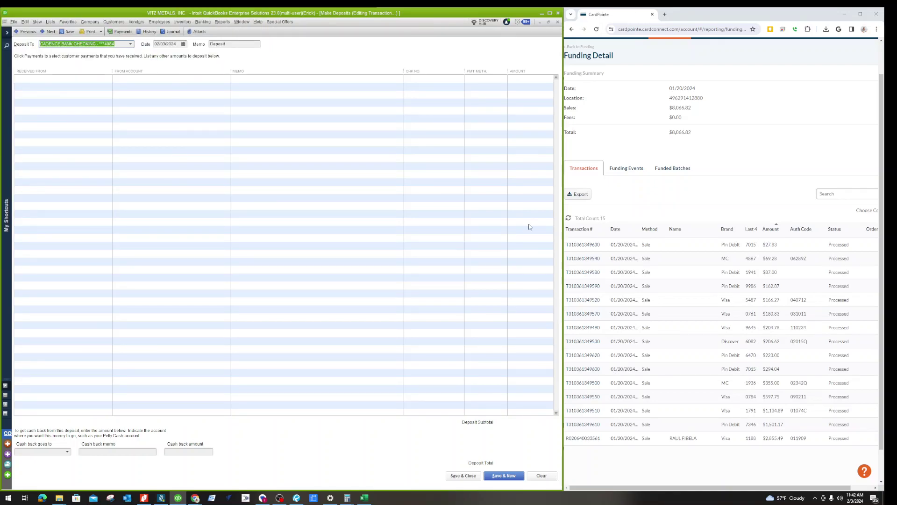
Check the processor's funding date, set the deposit date to 01/20/2024, and save it
{"action": "left_click", "coordinate": [678, 89]}
{"action": "left_click_drag", "start_coordinate": [678, 89], "coordinate": [696, 88]}
{"action": "left_click", "coordinate": [183, 44]}
{"action": "left_click", "coordinate": [162, 56]}
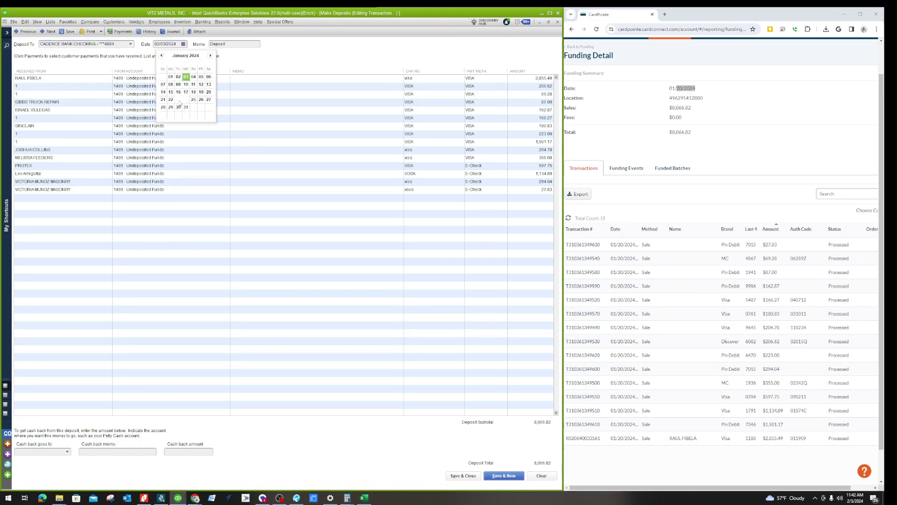
{"action": "left_click", "coordinate": [208, 92]}
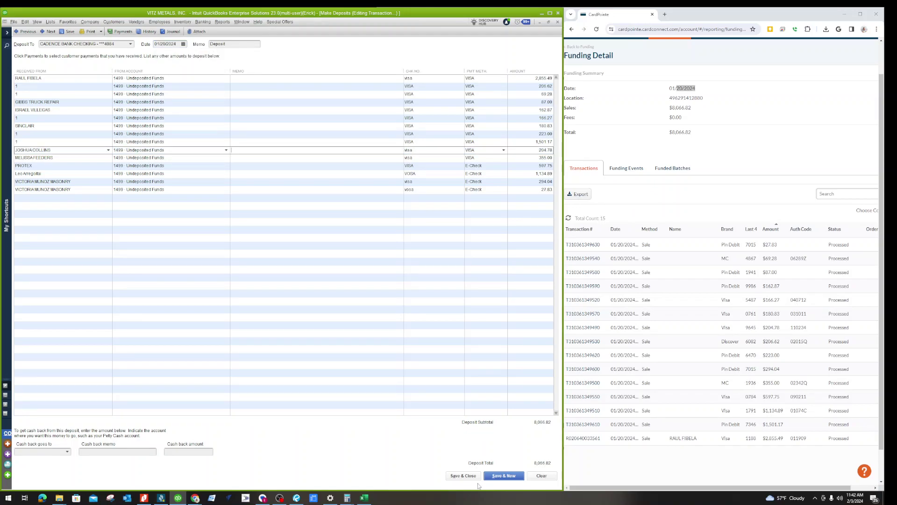
{"action": "left_click", "coordinate": [468, 476]}
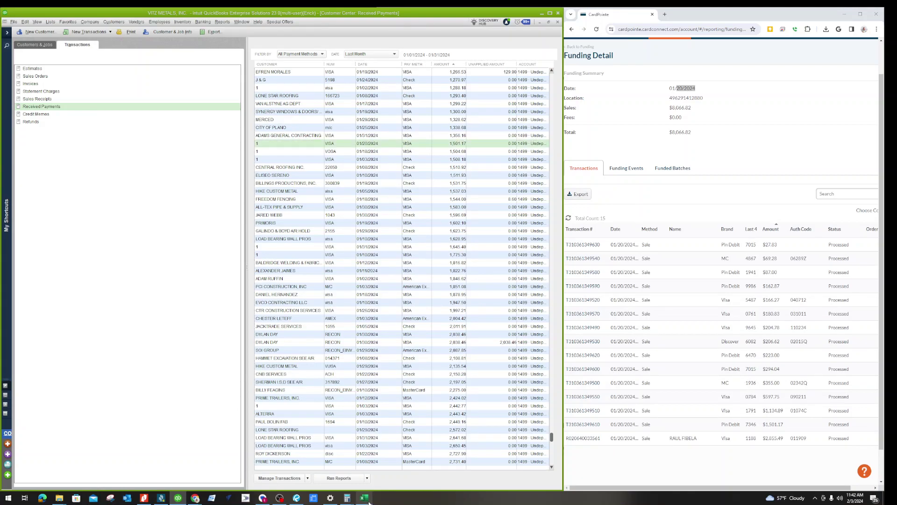
Remove the yellow fill from the 8,066.82 amount and locate the 6,353.84 INTUIT deposit in row 60
{"action": "key", "text": "alt+Tab"}
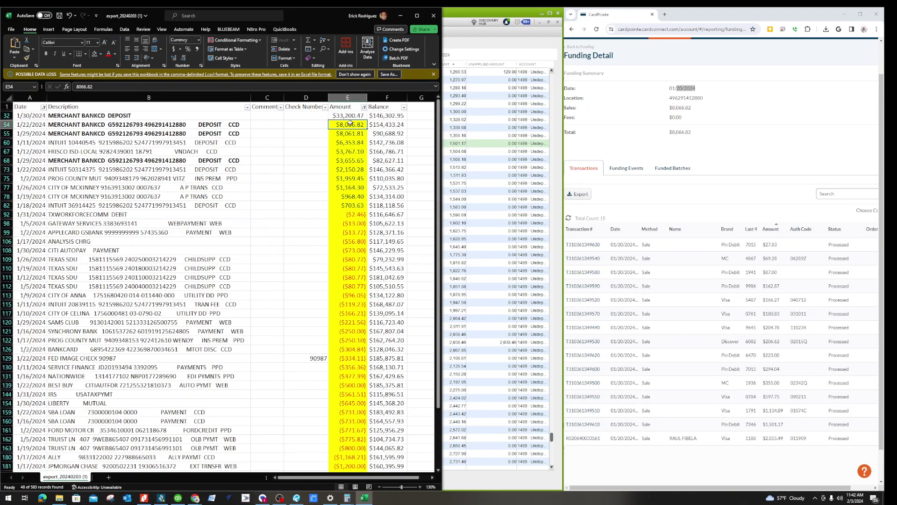
{"action": "key", "text": "F4"}
{"action": "key", "text": "Return"}
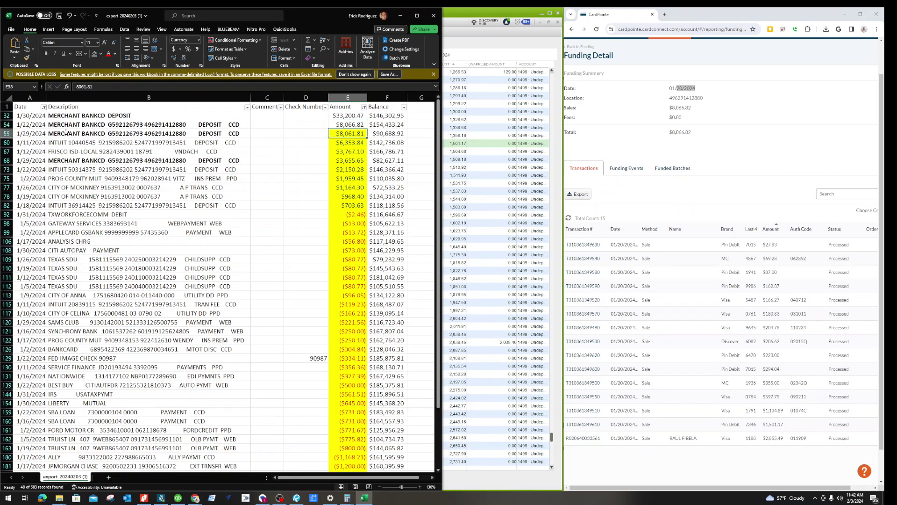
{"action": "left_click", "coordinate": [66, 132]}
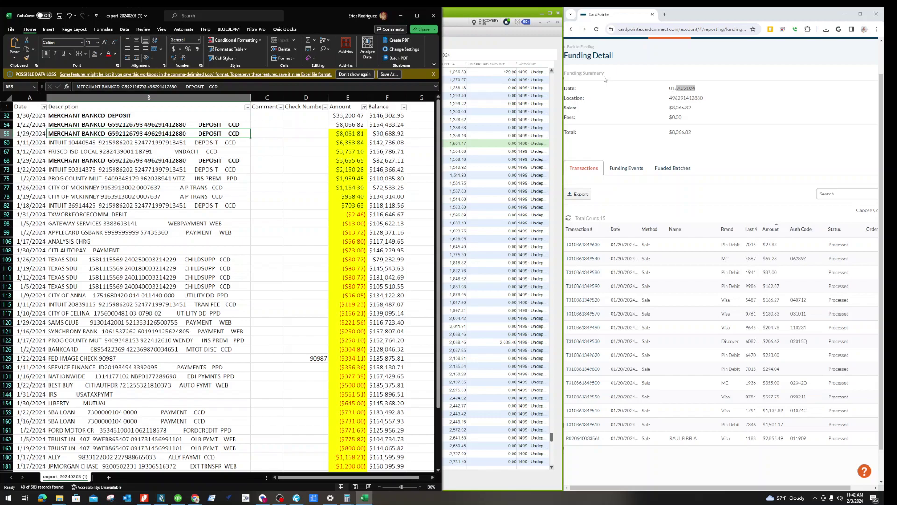
{"action": "left_click", "coordinate": [641, 29]}
{"action": "left_click", "coordinate": [78, 131]}
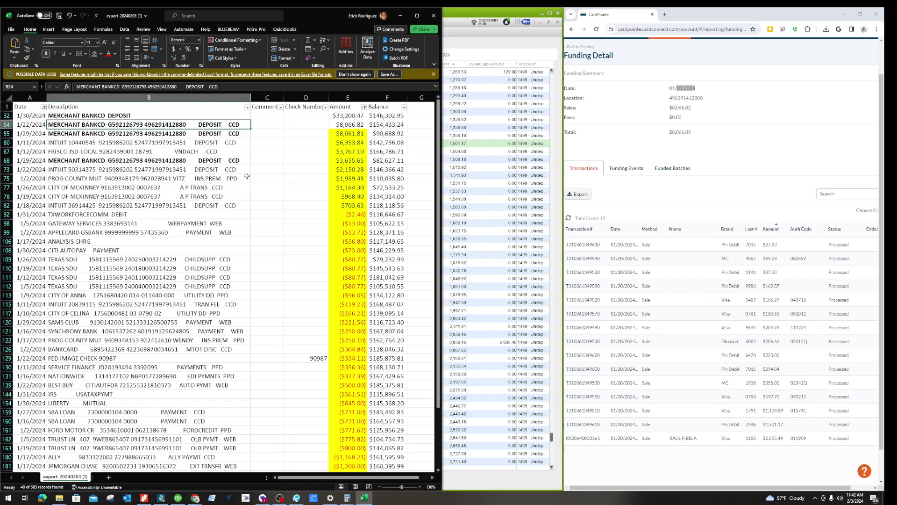
{"action": "left_click", "coordinate": [348, 134]}
{"action": "left_click", "coordinate": [348, 143]}
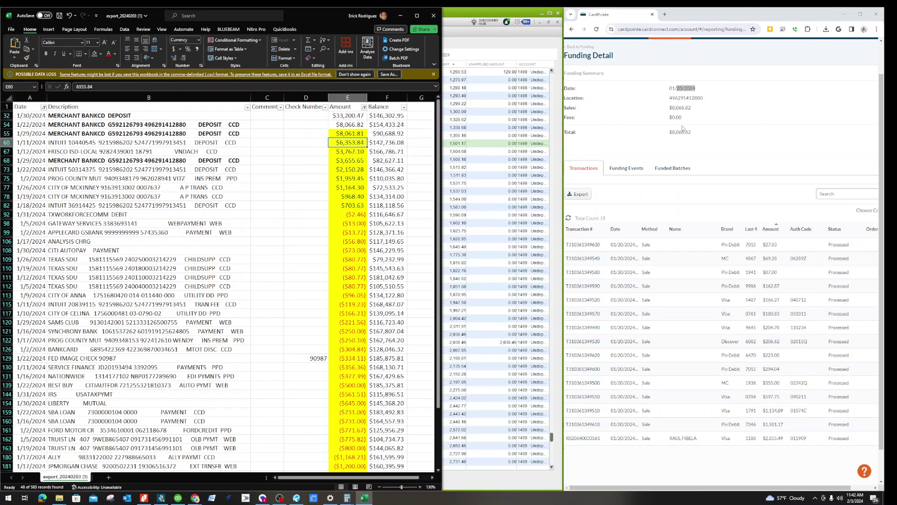
{"action": "left_click", "coordinate": [67, 143]}
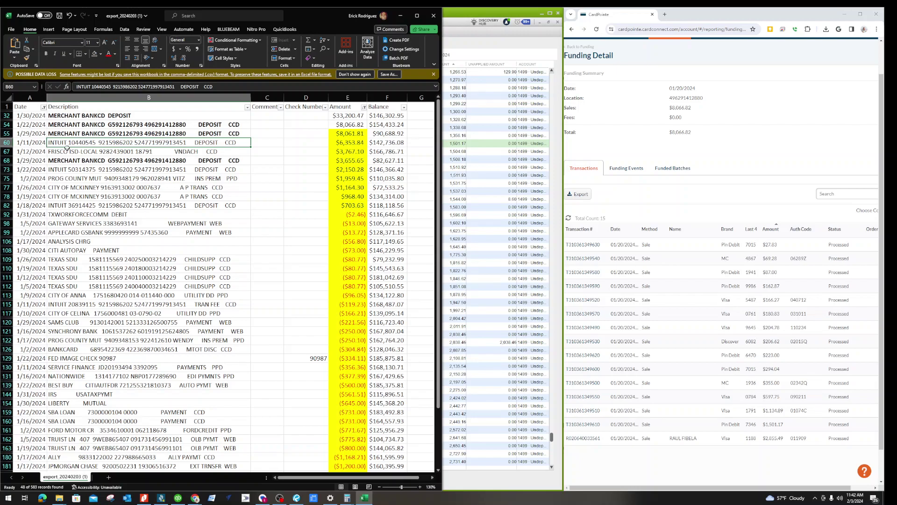
Shade the INTUIT description light blue and select the whole 1/11/2024 deposit row
{"action": "left_click", "coordinate": [100, 54]}
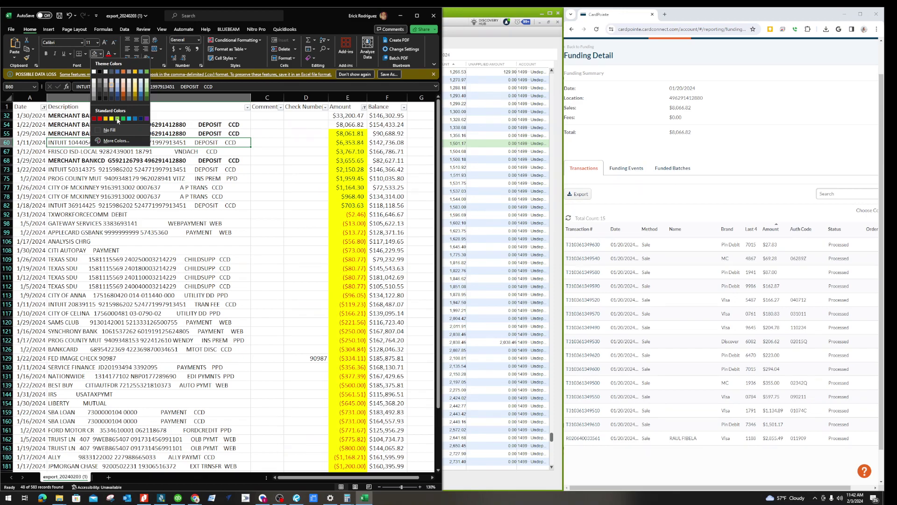
{"action": "left_click", "coordinate": [129, 119]}
{"action": "key", "text": "Right"}
{"action": "key", "text": "Right"}
{"action": "key", "text": "Right"}
{"action": "key", "text": "Right"}
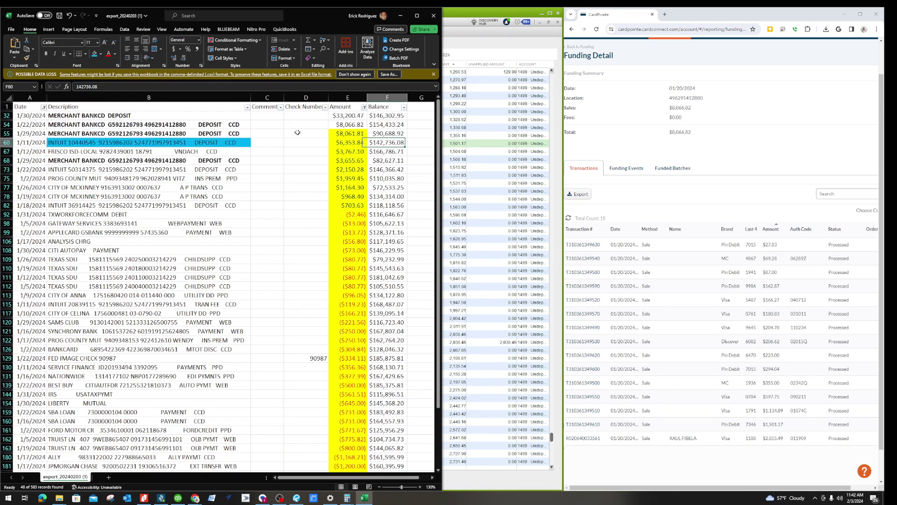
{"action": "key", "text": "shift+Home"}
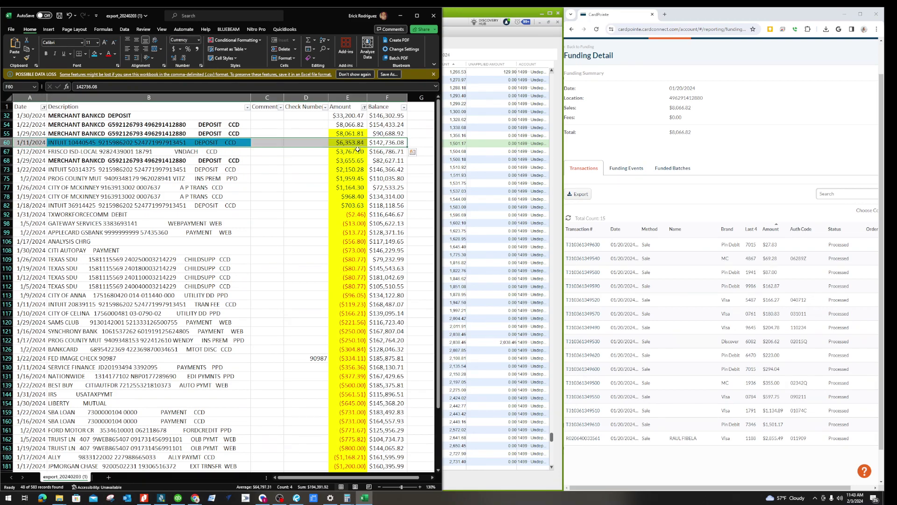
{"action": "key", "text": "alt+Tab"}
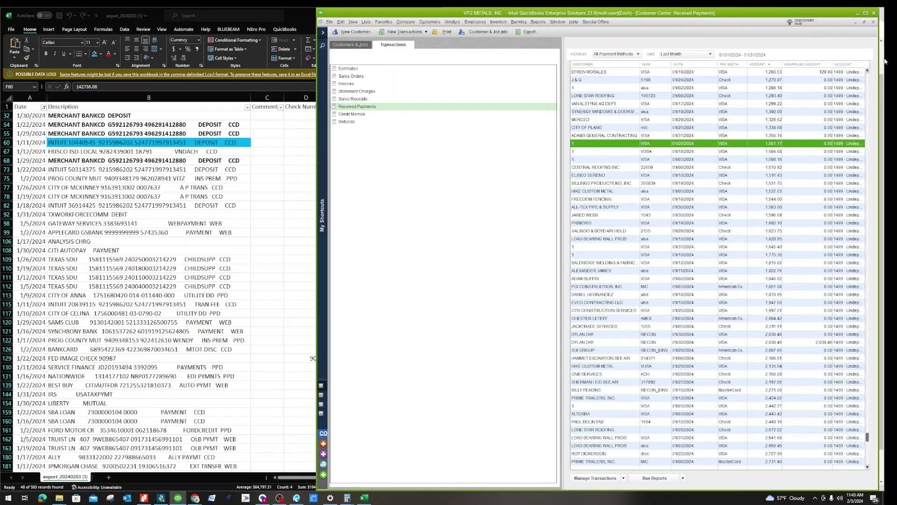
Snap QuickBooks beside the spreadsheet and open Credit Card Processing Activities reporting
{"action": "key", "text": "super+Right"}
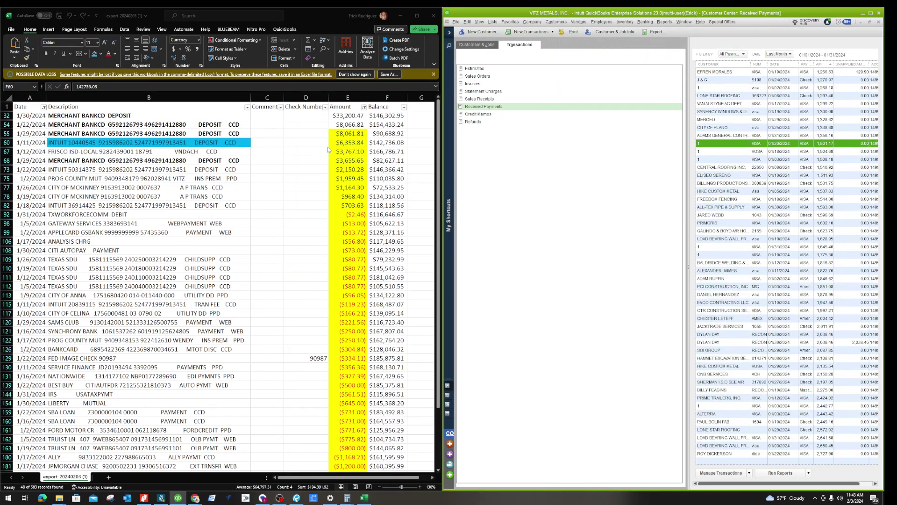
{"action": "left_click", "coordinate": [534, 23]}
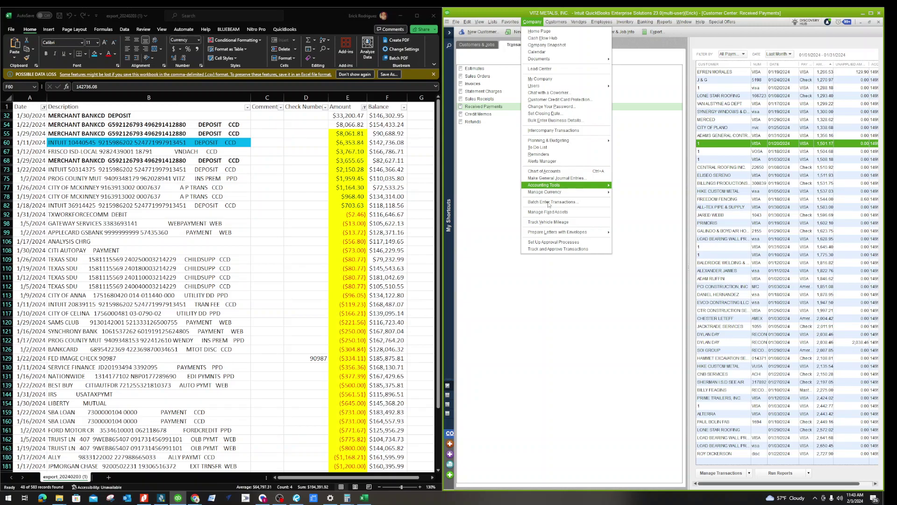
{"action": "mouse_move", "coordinate": [556, 22]}
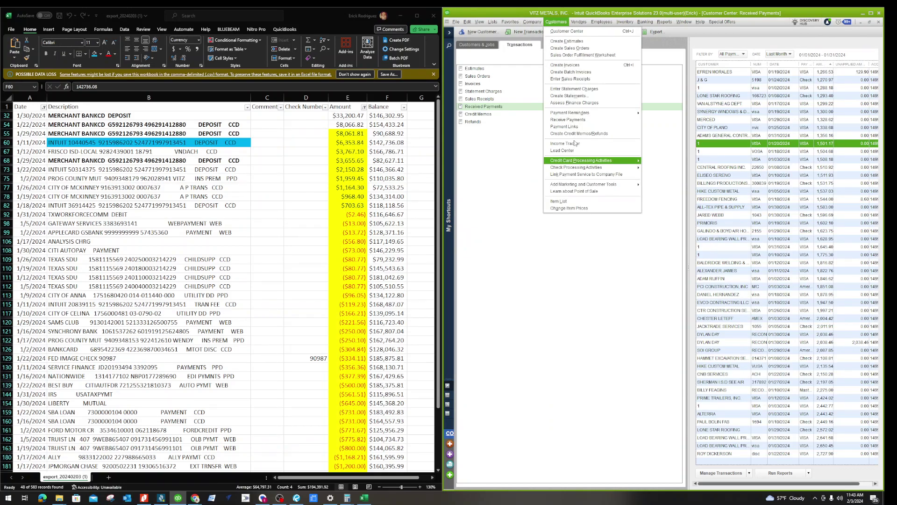
{"action": "left_click", "coordinate": [671, 207]}
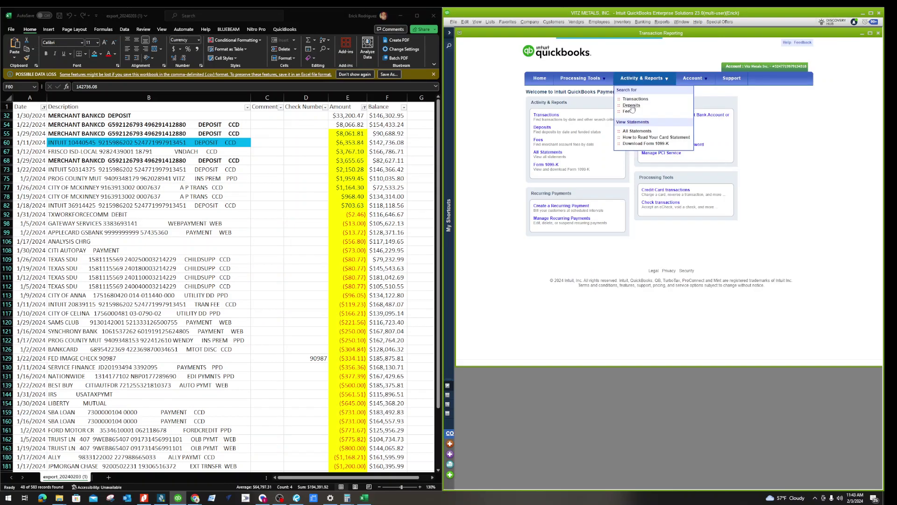
Filter merchant deposits to last month and expand the 01/10/2024 6,353.84 batch into three sales
{"action": "left_click", "coordinate": [632, 105]}
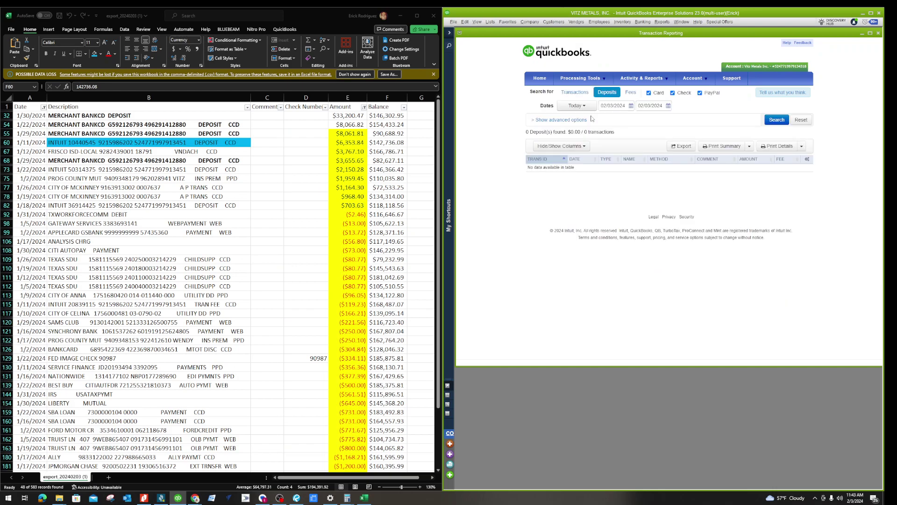
{"action": "left_click", "coordinate": [564, 107]}
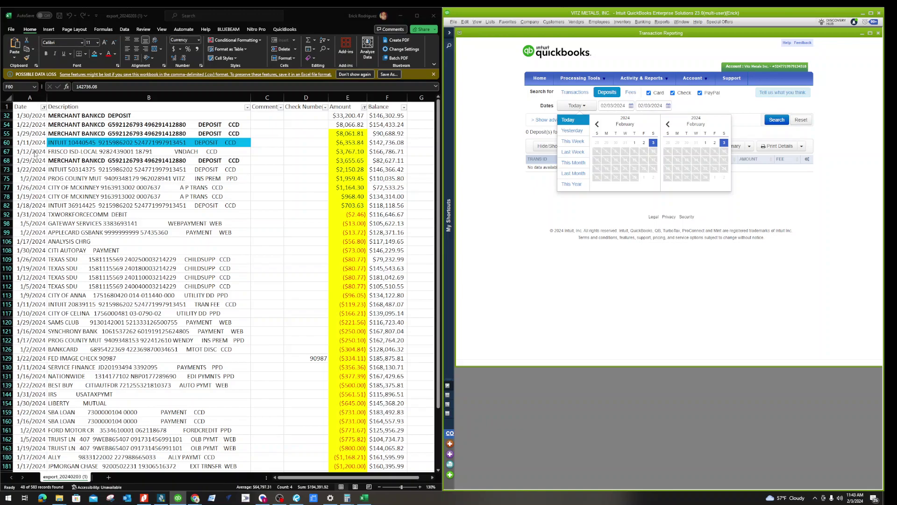
{"action": "left_click", "coordinate": [573, 172]}
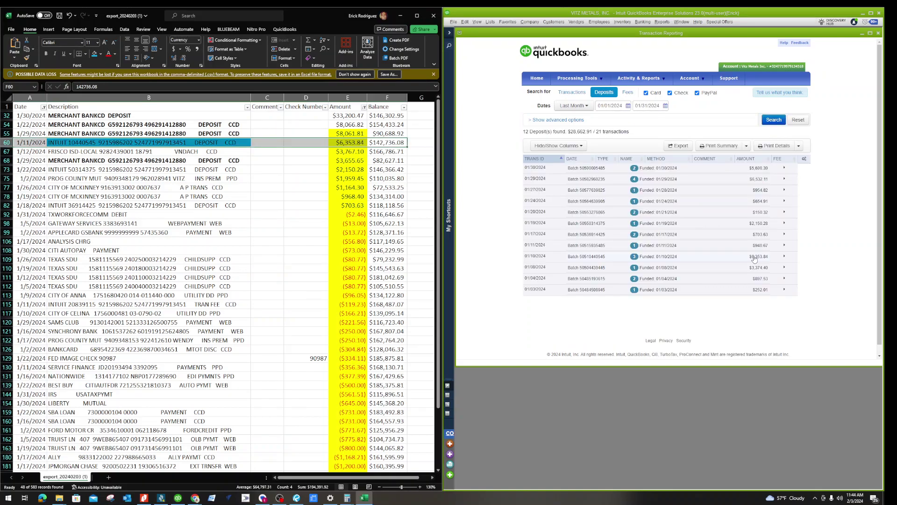
{"action": "left_click", "coordinate": [754, 259]}
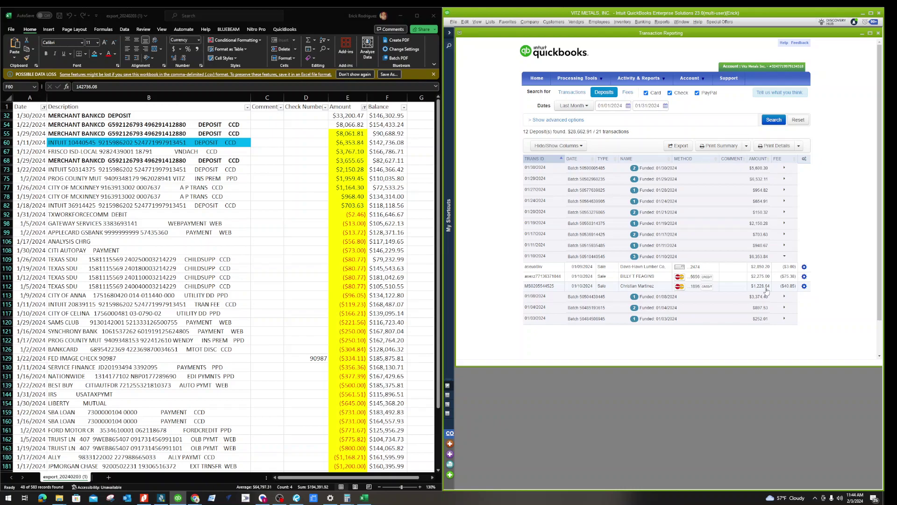
{"action": "key", "text": "super+Up"}
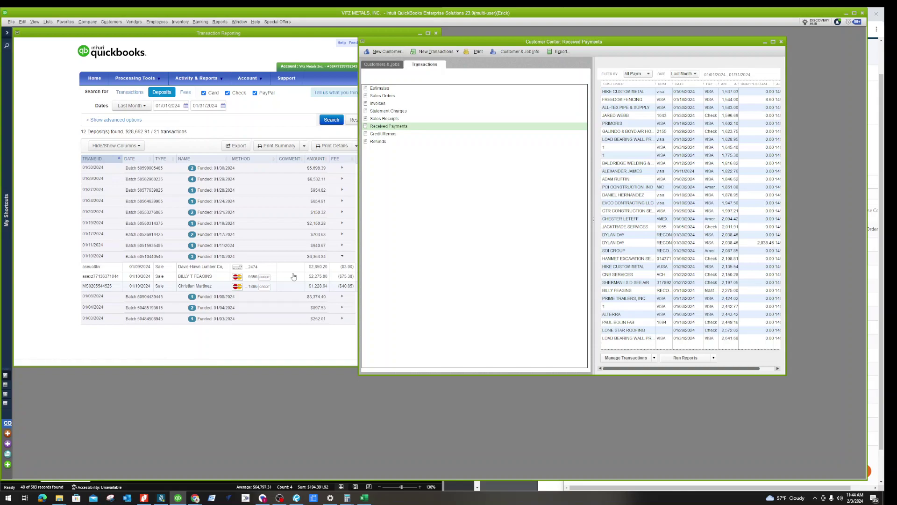
Open Davis-Hawn Lumber's 2,850.20 payment and view its linked 01/11/2024 Cadence Bank Checking deposit
{"action": "scroll", "coordinate": [701, 280], "scroll_direction": "down", "scroll_amount": 3}
{"action": "left_click", "coordinate": [735, 316]}
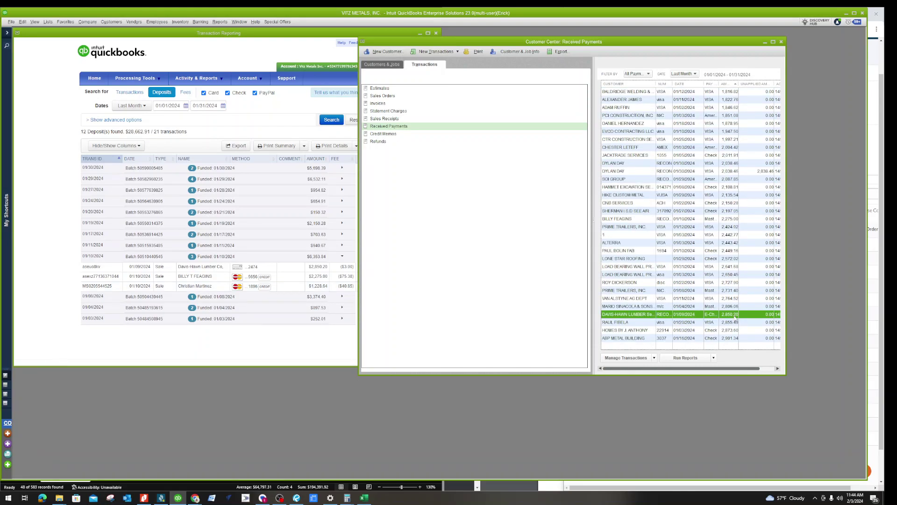
{"action": "double_click", "coordinate": [735, 317]}
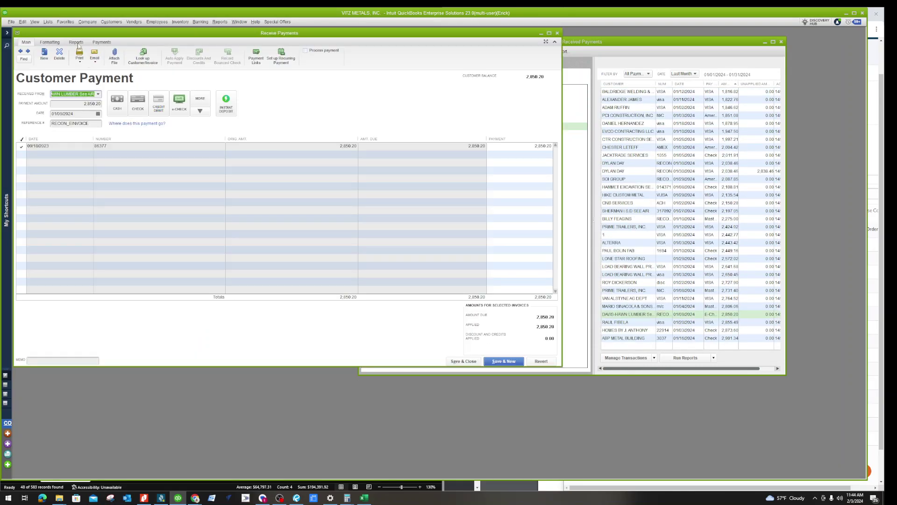
{"action": "left_click", "coordinate": [76, 42]}
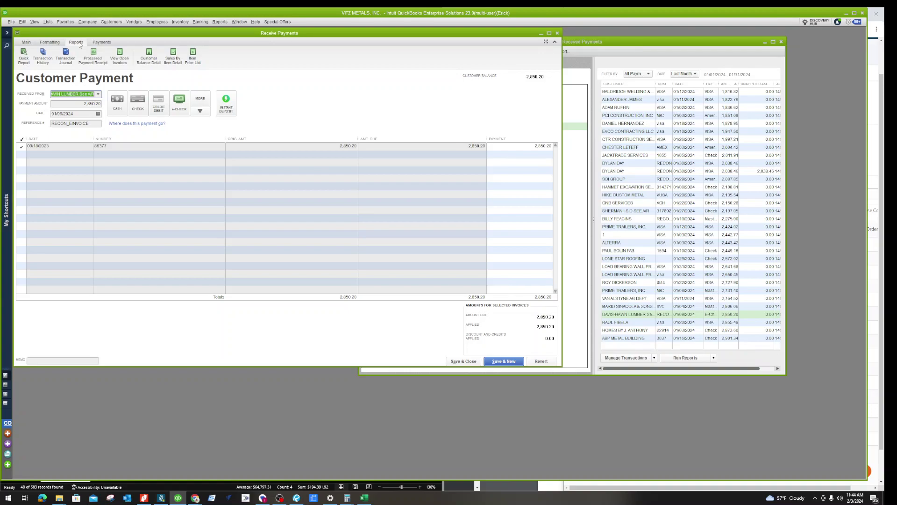
{"action": "key", "text": "ctrl+Tab"}
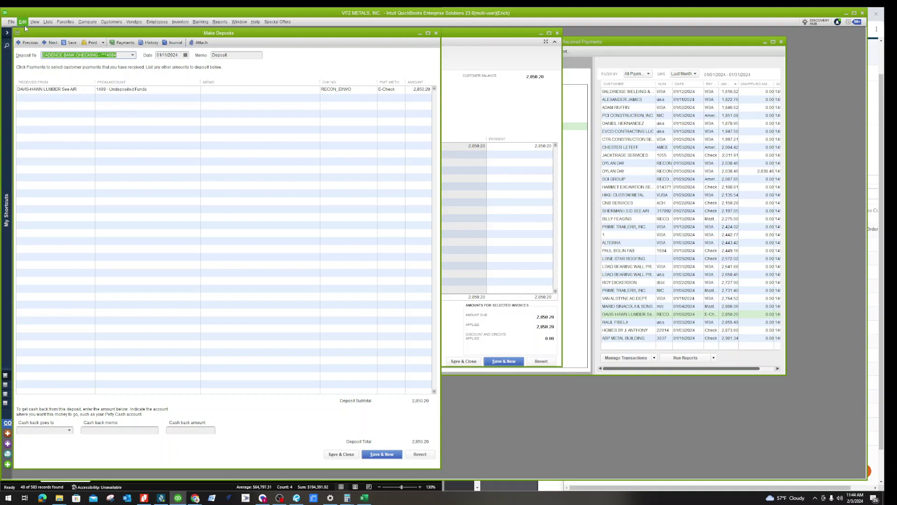
{"action": "key", "text": "Escape"}
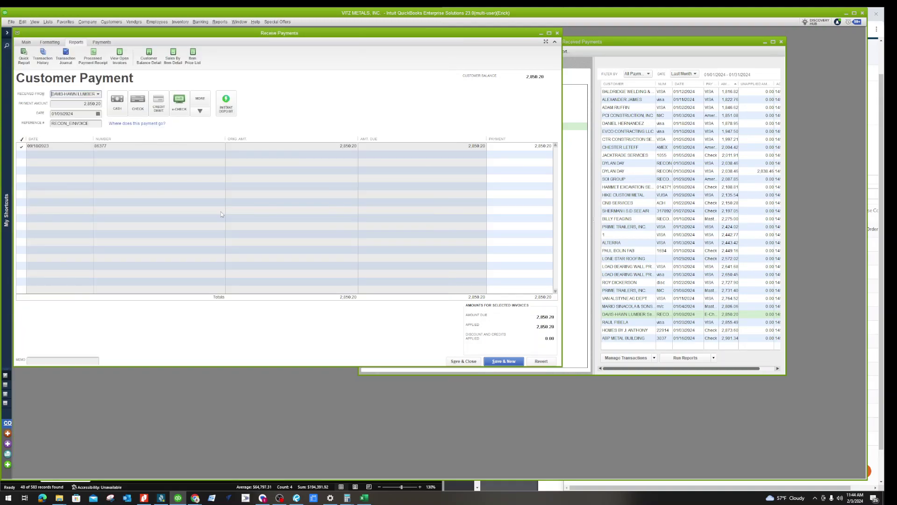
Close the Davis-Hawn payment, then inspect and close the 2,275.00 Mastercard and 1,228.64 payments
{"action": "left_click", "coordinate": [157, 227]}
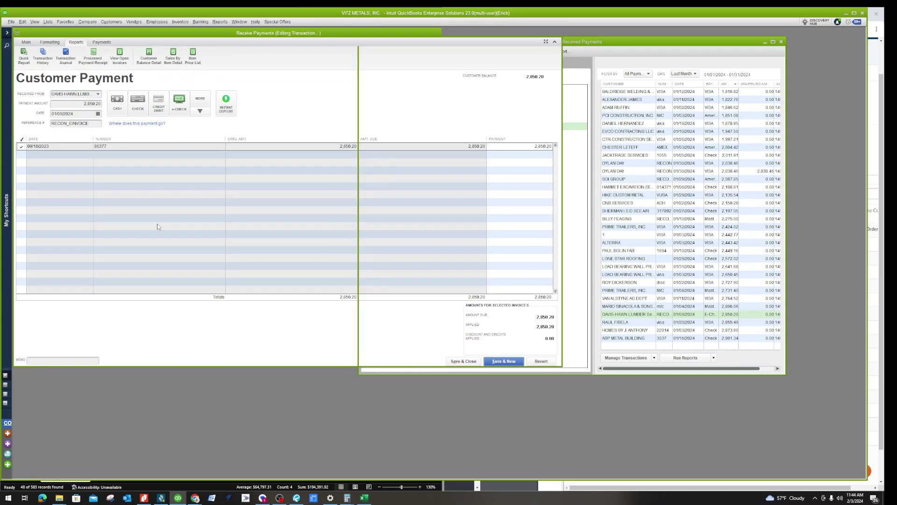
{"action": "key", "text": "Escape"}
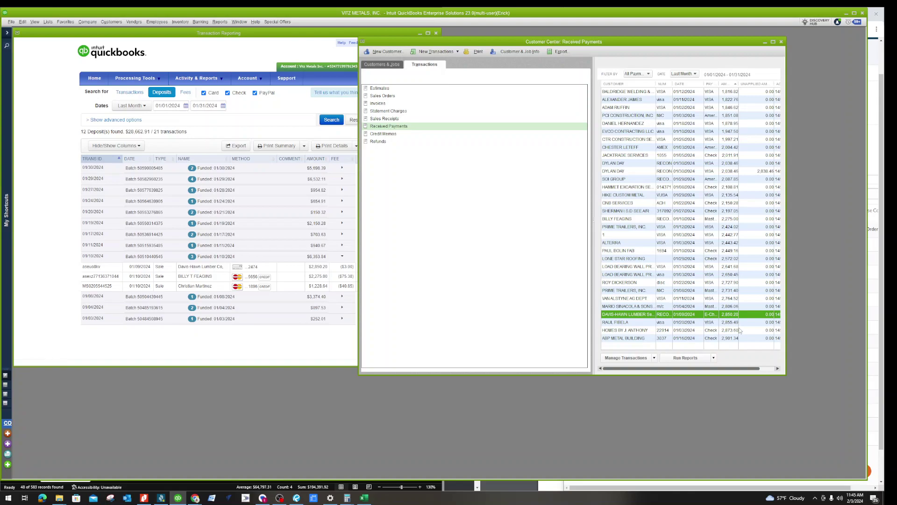
{"action": "scroll", "coordinate": [733, 275], "scroll_direction": "up", "scroll_amount": 1}
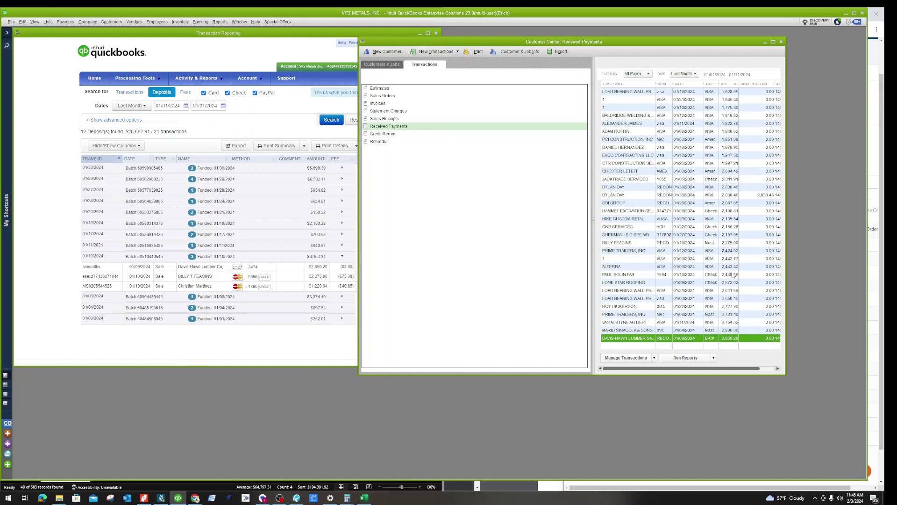
{"action": "double_click", "coordinate": [720, 243]}
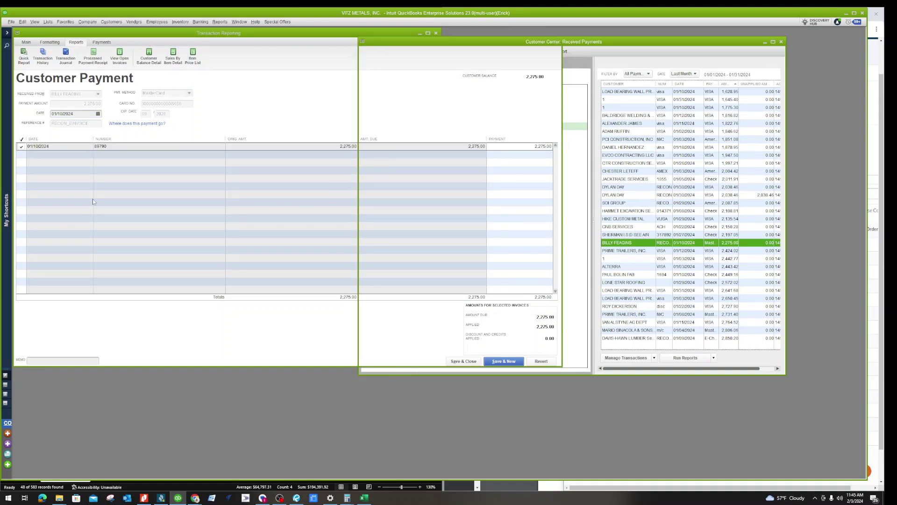
{"action": "key", "text": "Escape"}
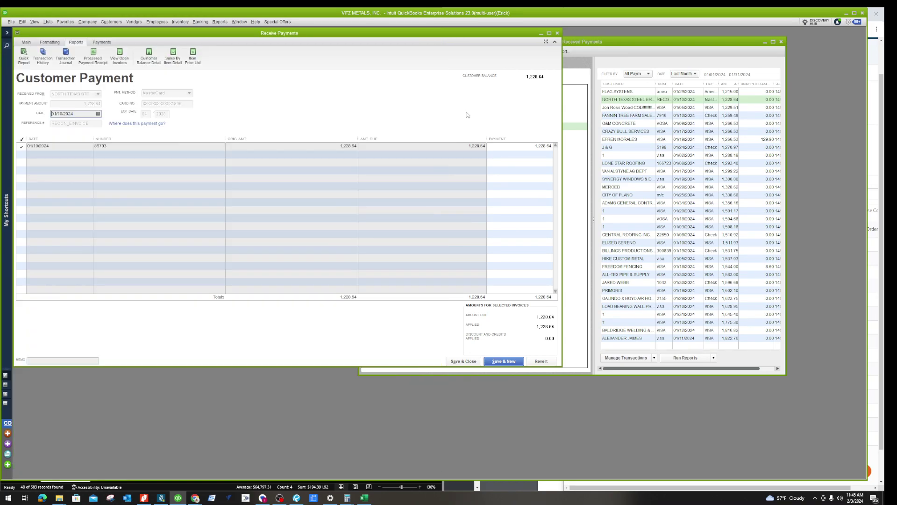
{"action": "key", "text": "Escape"}
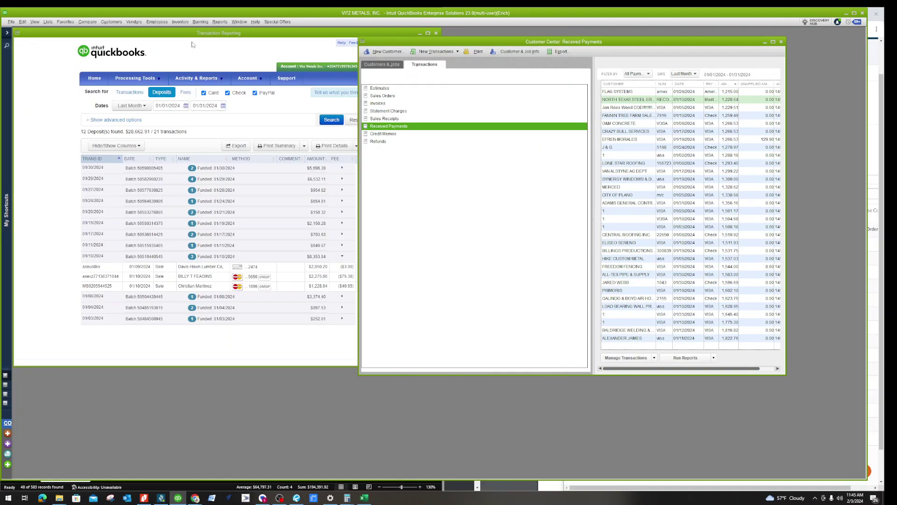
Start a new deposit of the three 01/10 card payments totalling 6,353.84, accepting the merchant warning
{"action": "left_click", "coordinate": [200, 21]}
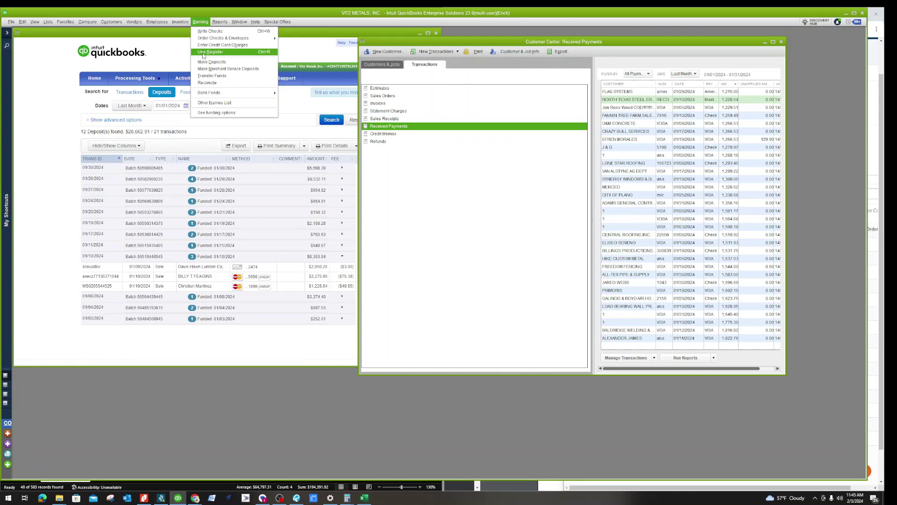
{"action": "left_click", "coordinate": [208, 62]}
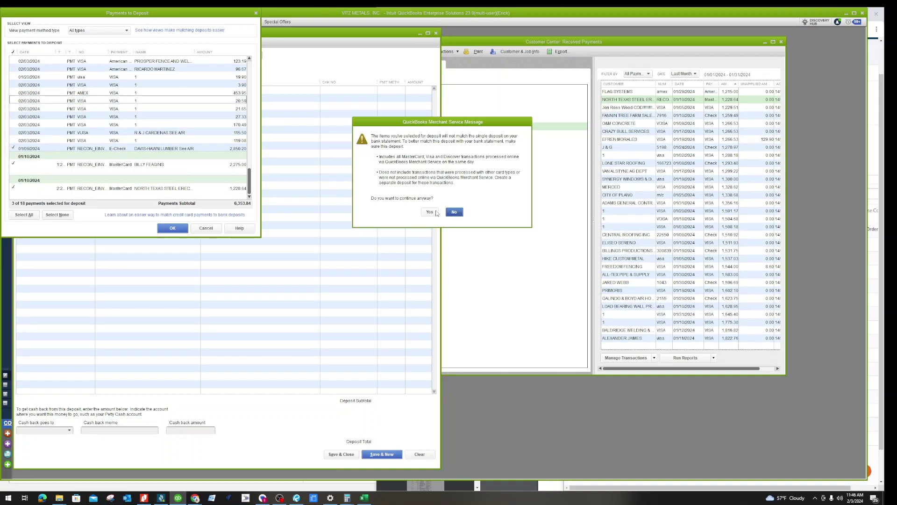
{"action": "left_click", "coordinate": [431, 214]}
{"action": "key", "text": "alt+Tab"}
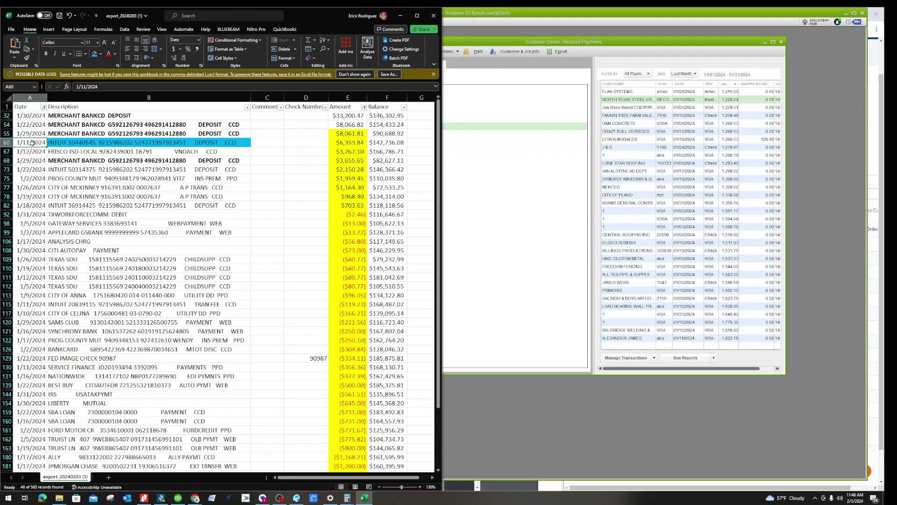
Check the $6,353.84 and 1,959.45 export amounts, then select the FRISCO ISD-LOCAL $3,767.10 deposit row
{"action": "left_click", "coordinate": [348, 143]}
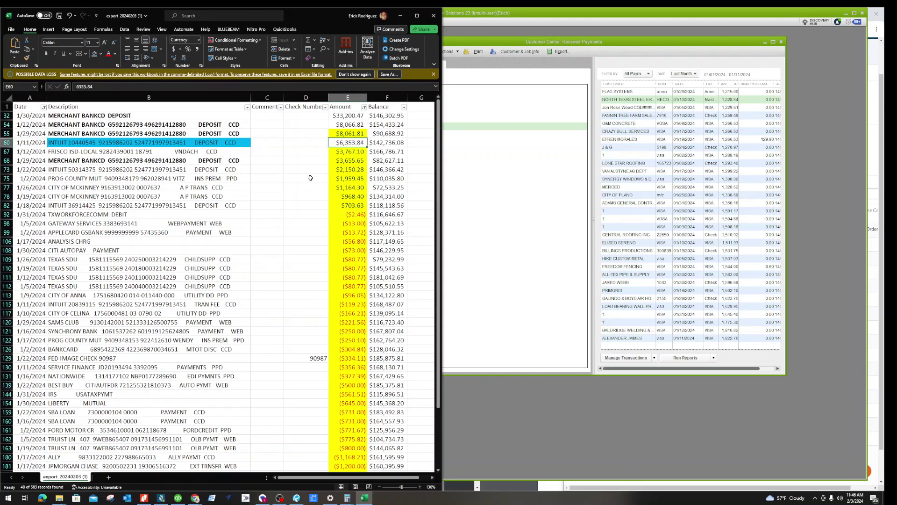
{"action": "left_click", "coordinate": [348, 178]}
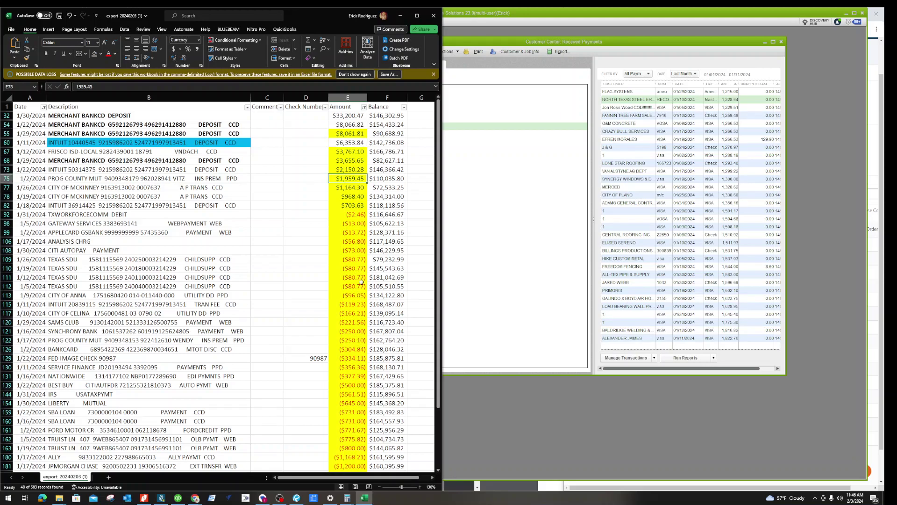
{"action": "scroll", "coordinate": [355, 249], "scroll_direction": "down", "scroll_amount": 8}
{"action": "scroll", "coordinate": [289, 373], "scroll_direction": "up", "scroll_amount": 2}
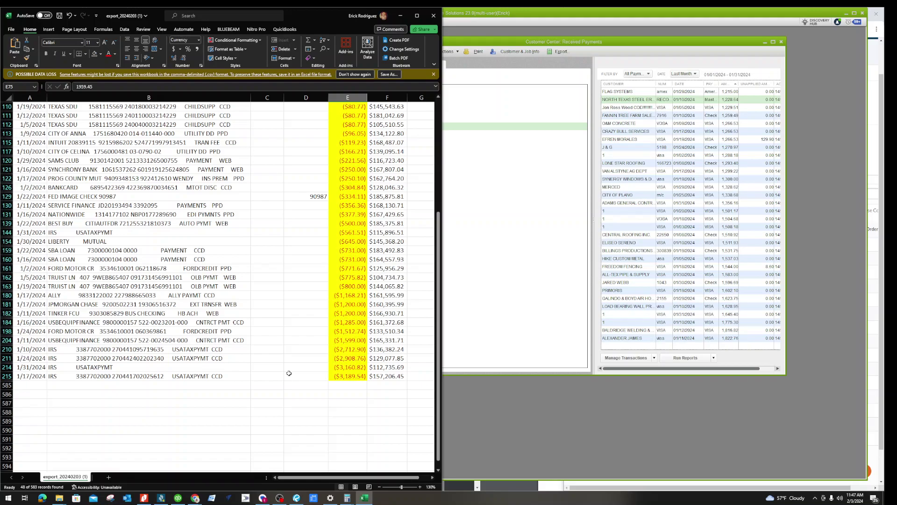
{"action": "scroll", "coordinate": [288, 373], "scroll_direction": "up", "scroll_amount": 6}
{"action": "left_click", "coordinate": [126, 153]}
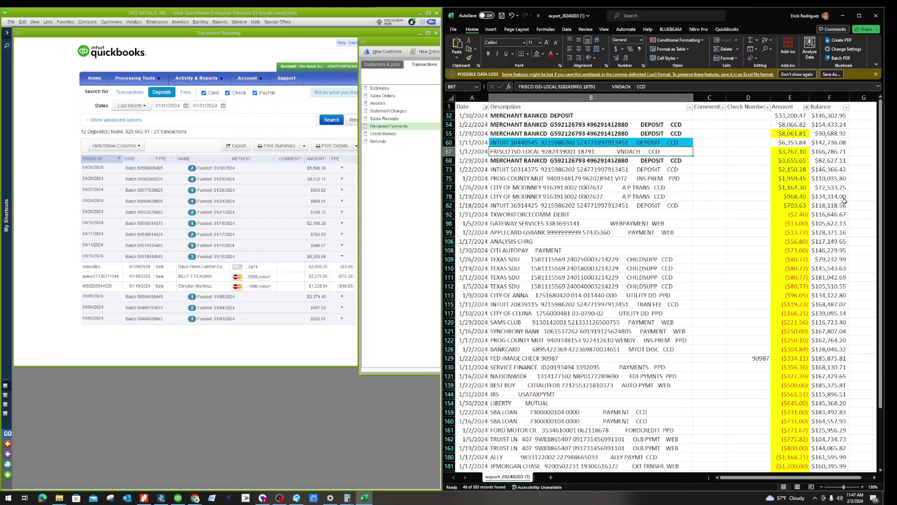
Back in QuickBooks, open FRISCO ISD's $3,767.10 customer payment
{"action": "key", "text": "alt+Tab"}
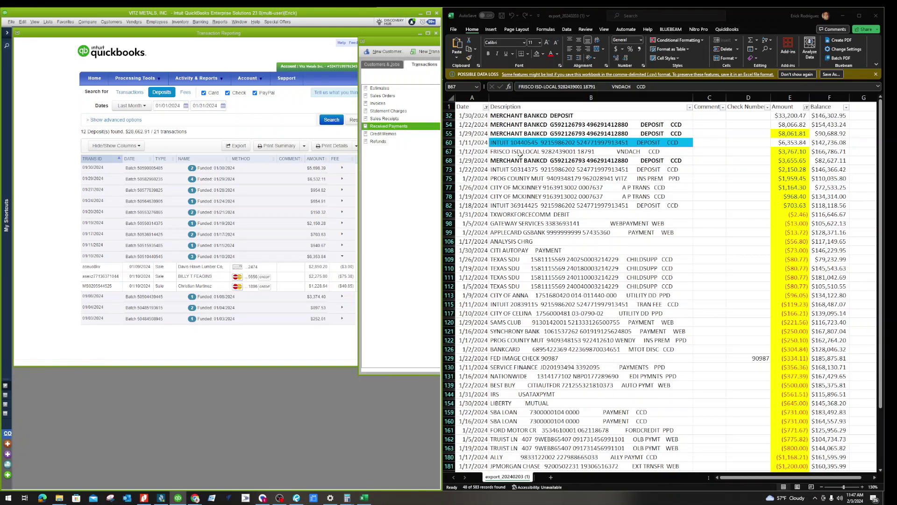
{"action": "left_click", "coordinate": [520, 154]}
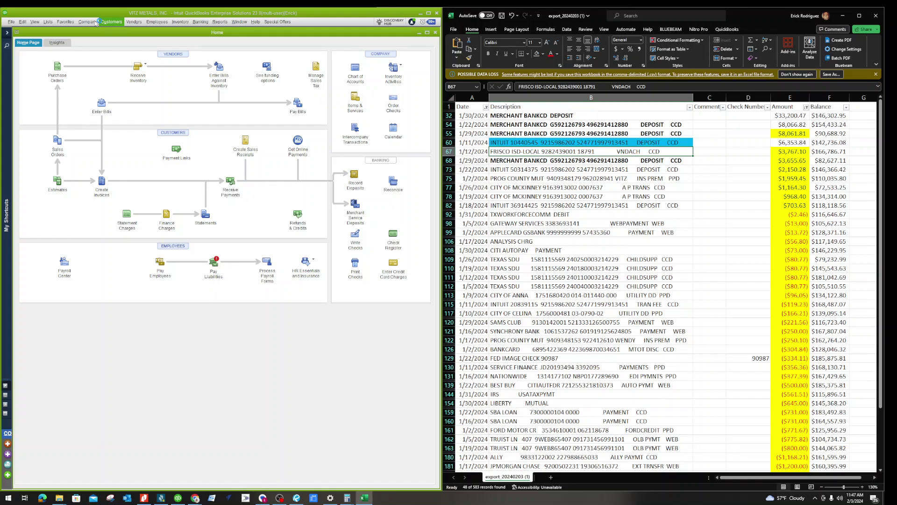
{"action": "left_click", "coordinate": [96, 23]}
{"action": "left_click", "coordinate": [112, 31]}
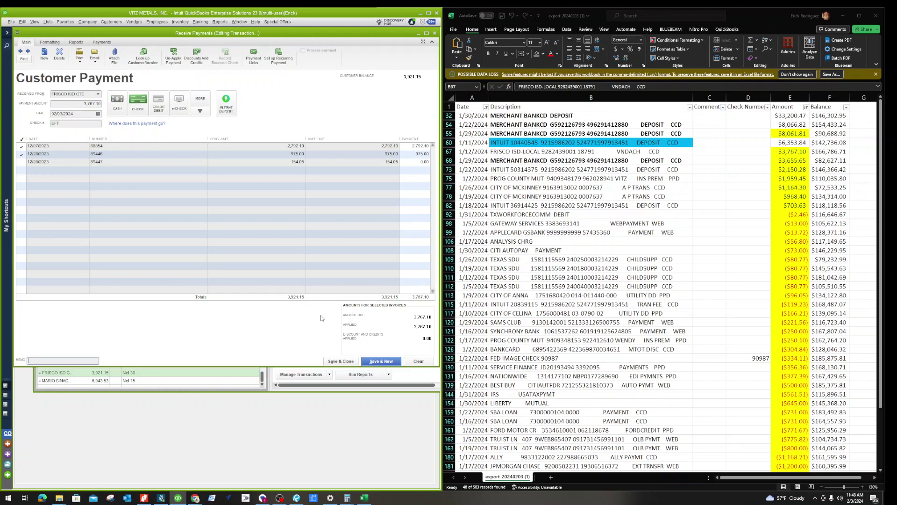
Change the FRISCO ISD payment date to 02/12/2024 and save the payment
{"action": "left_click", "coordinate": [97, 114]}
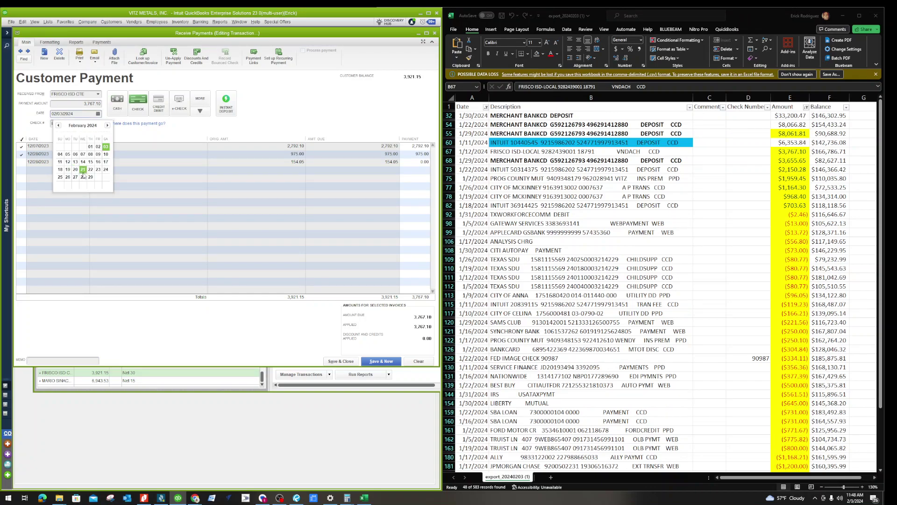
{"action": "left_click", "coordinate": [67, 162]}
{"action": "left_click", "coordinate": [195, 243]}
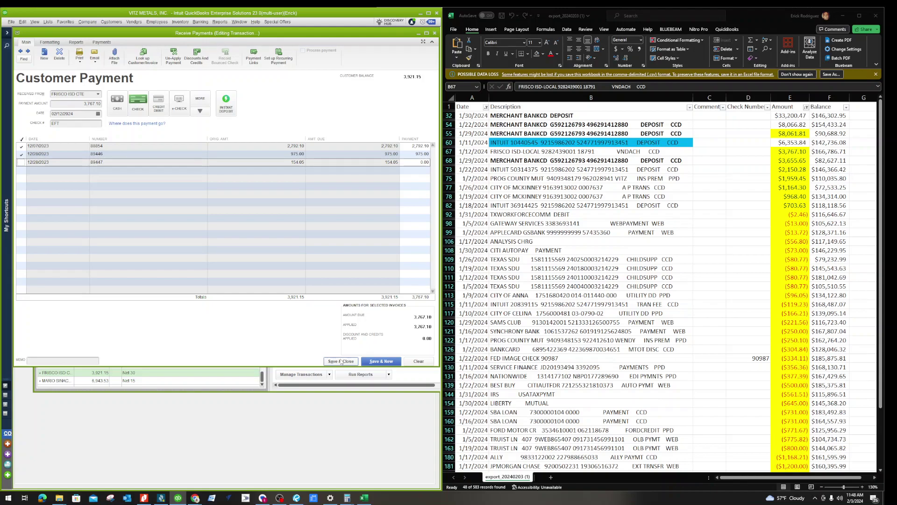
{"action": "left_click", "coordinate": [342, 361]}
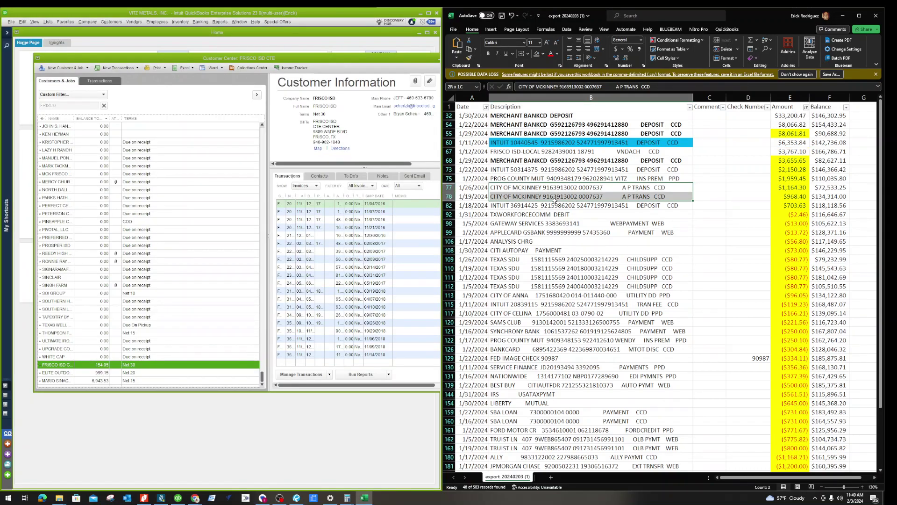
Total the two CITY OF MCKINNEY amounts and search the customer list for 'CITY OF'
{"action": "left_click_drag", "start_coordinate": [555, 200], "coordinate": [790, 197]}
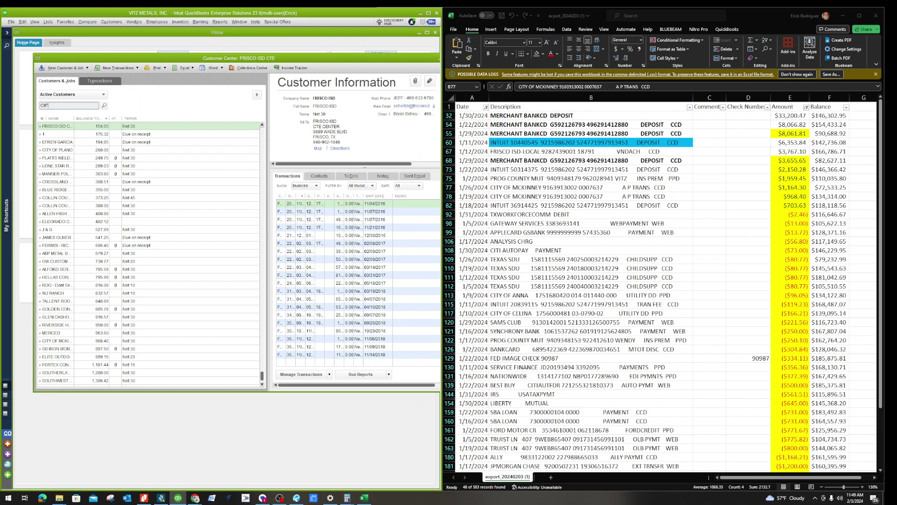
{"action": "key", "text": "BackSpace"}
{"action": "key", "text": "BackSpace"}
{"action": "type", "text": "TY OF MCKINNEY ..."}
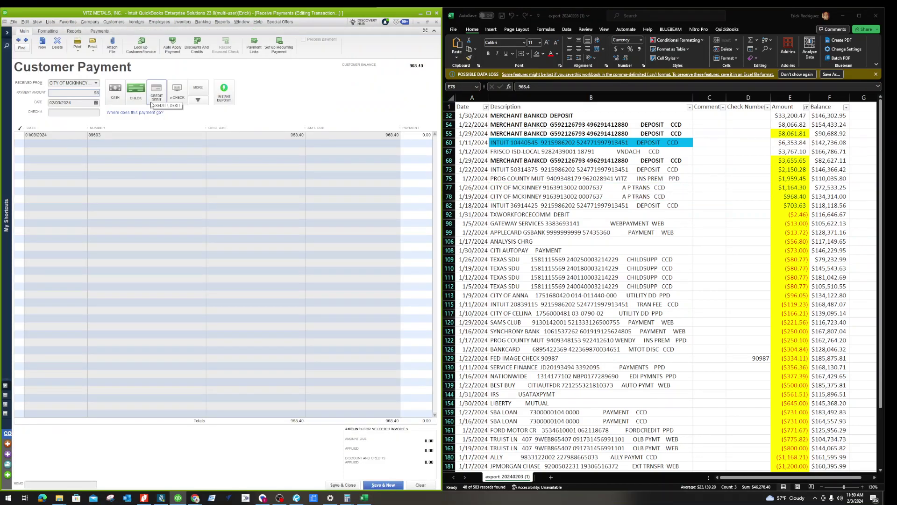
Enter City of McKinney's 968.40 payment with EFT reference, dated 01/19/2024
{"action": "type", "text": "8.40"}
{"action": "key", "text": "Tab"}
{"action": "key", "text": "Tab"}
{"action": "type", "text": "V"}
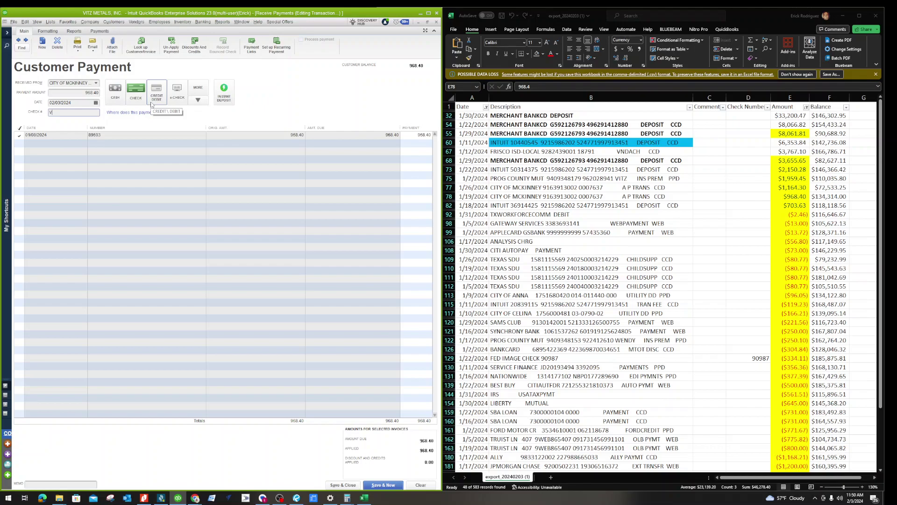
{"action": "type", "text": "01/19/202"}
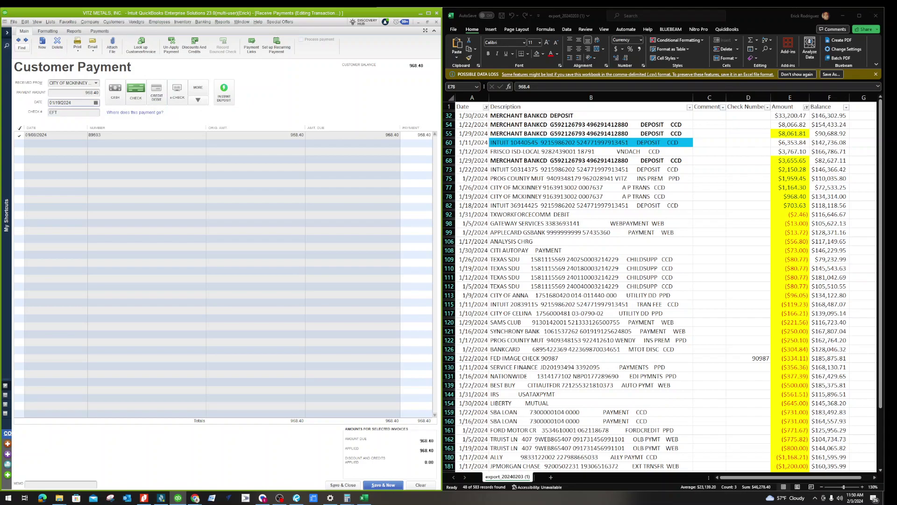
{"action": "left_click", "coordinate": [153, 231]}
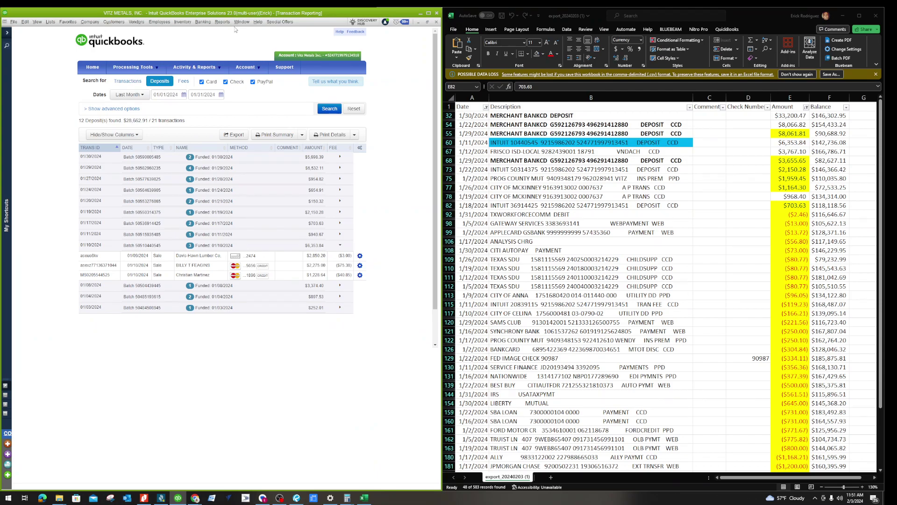
Open the Customers menu
{"action": "left_click", "coordinate": [114, 22]}
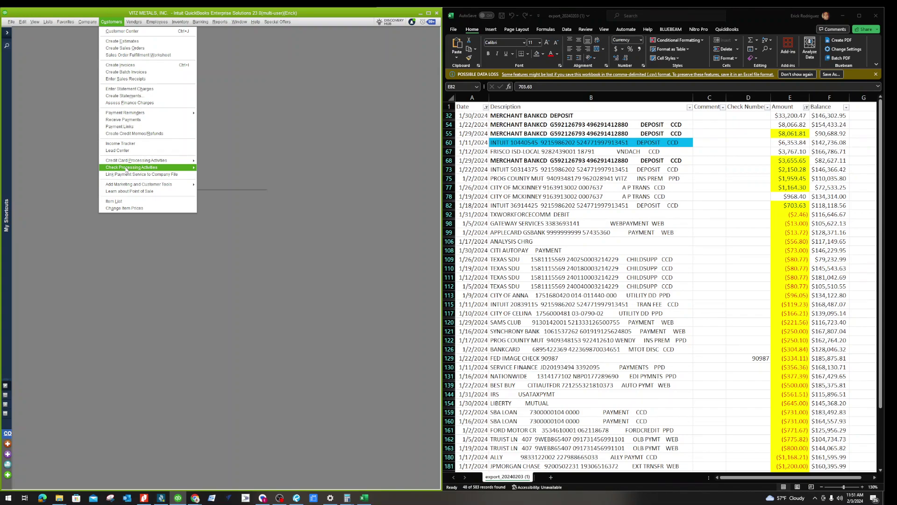
Open Check Processing Activities to bring up the QuickBooks Payments merchant report
{"action": "left_click", "coordinate": [127, 168]}
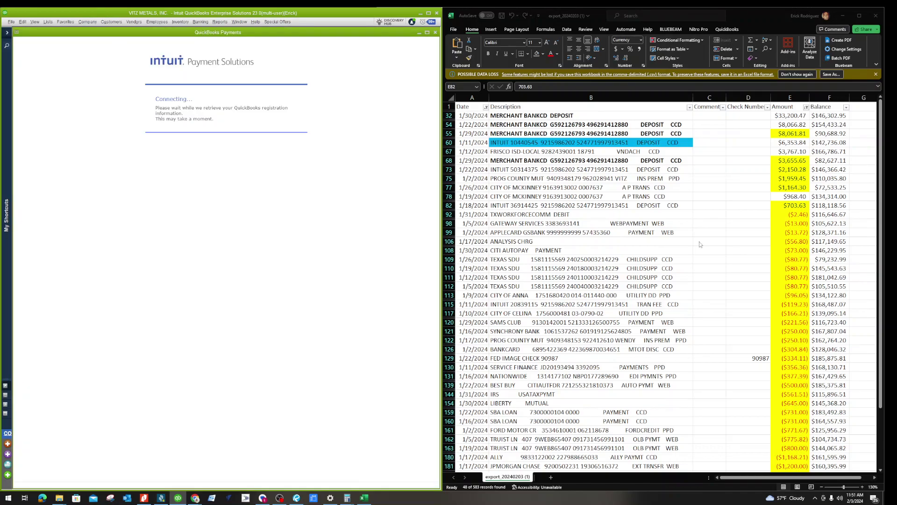
{"action": "left_click", "coordinate": [797, 205]}
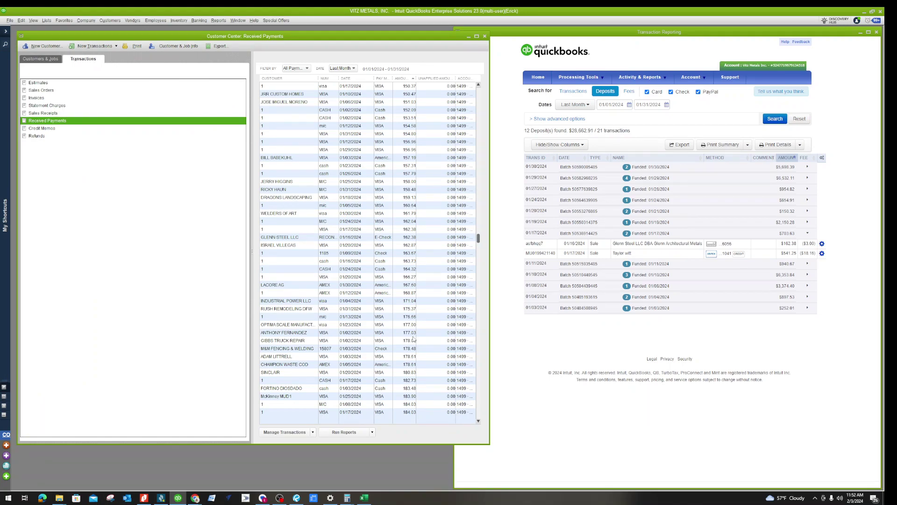
Open the GLENN STEEL LLC 162.38 entry and its deposit's Edit menu
{"action": "double_click", "coordinate": [406, 237]}
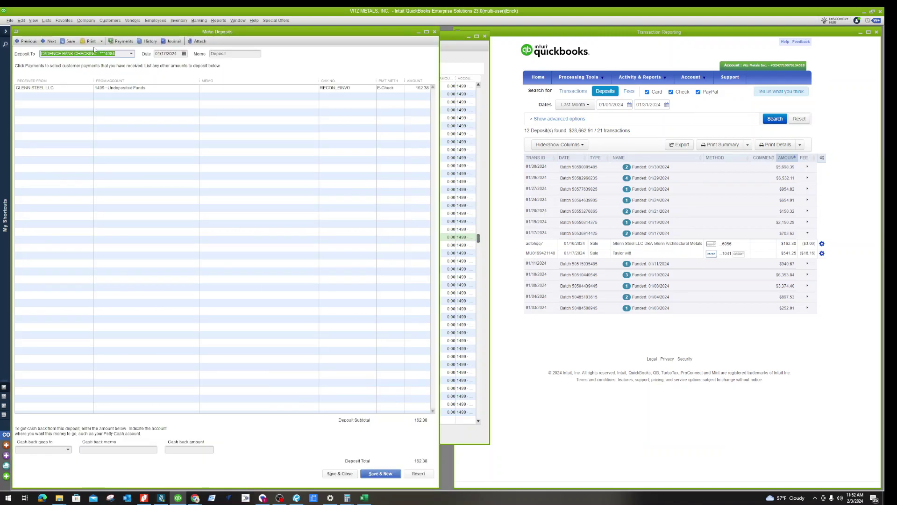
{"action": "left_click", "coordinate": [21, 20]}
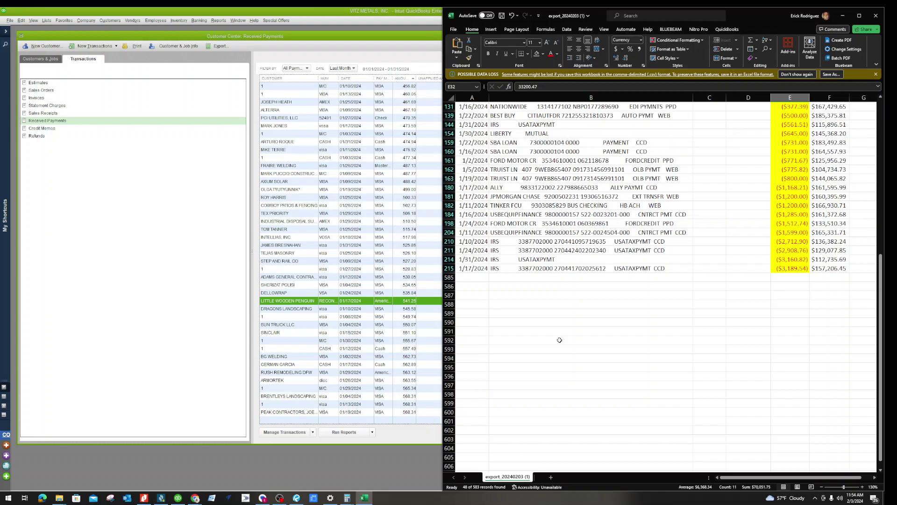
Select rows 112–214 of the bank export and review withdrawals around the 1/2/2024 Ford Motor Cr $771.67 payment
{"action": "left_click_drag", "start_coordinate": [830, 259], "coordinate": [472, 205]}
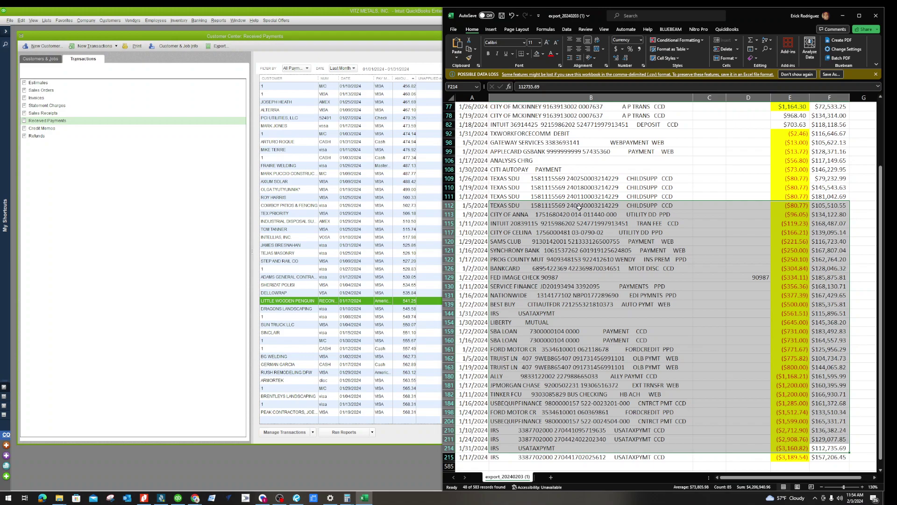
{"action": "scroll", "coordinate": [579, 208], "scroll_direction": "down", "scroll_amount": 1}
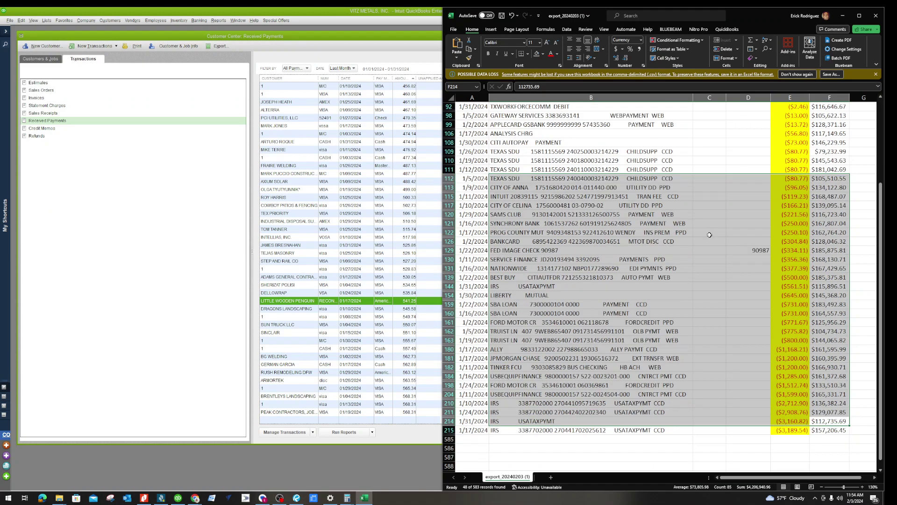
{"action": "scroll", "coordinate": [804, 191], "scroll_direction": "up", "scroll_amount": 1}
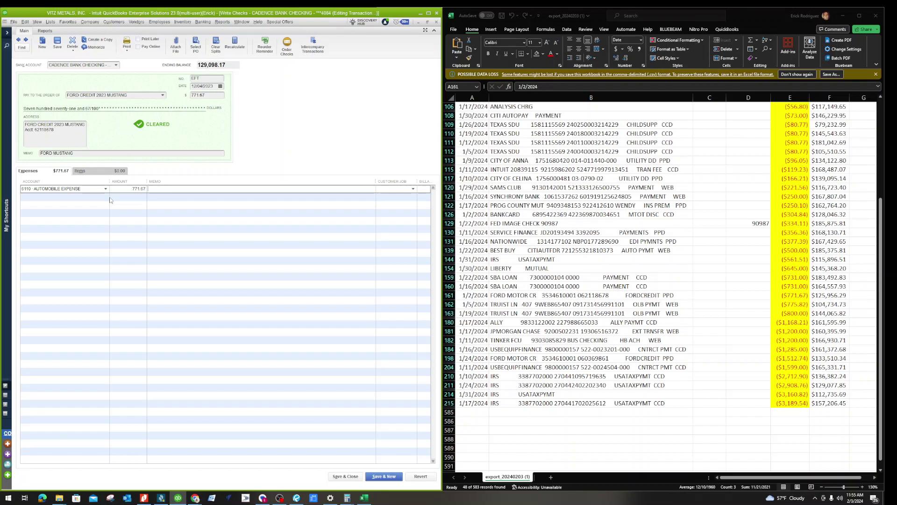
Start a second expense line on the $771.67 Ford Credit check and widen the account column
{"action": "left_click", "coordinate": [111, 200]}
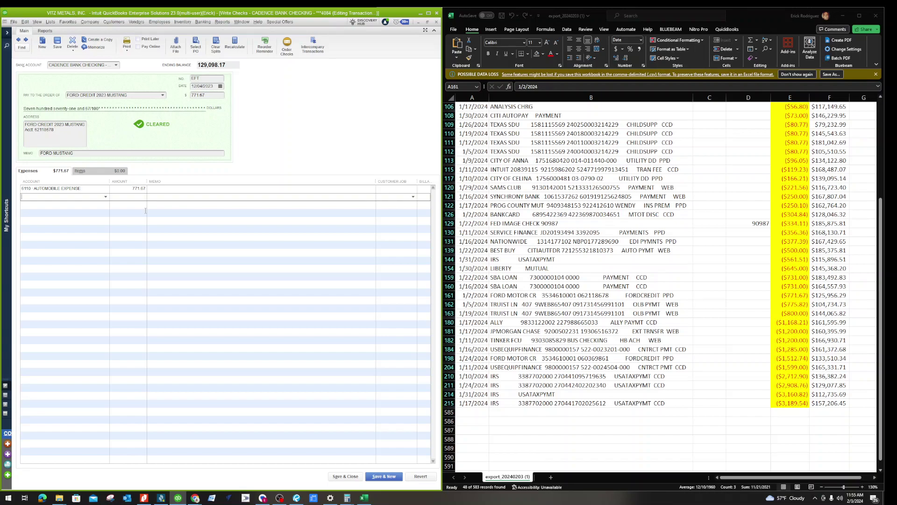
{"action": "left_click_drag", "start_coordinate": [110, 181], "coordinate": [143, 182]}
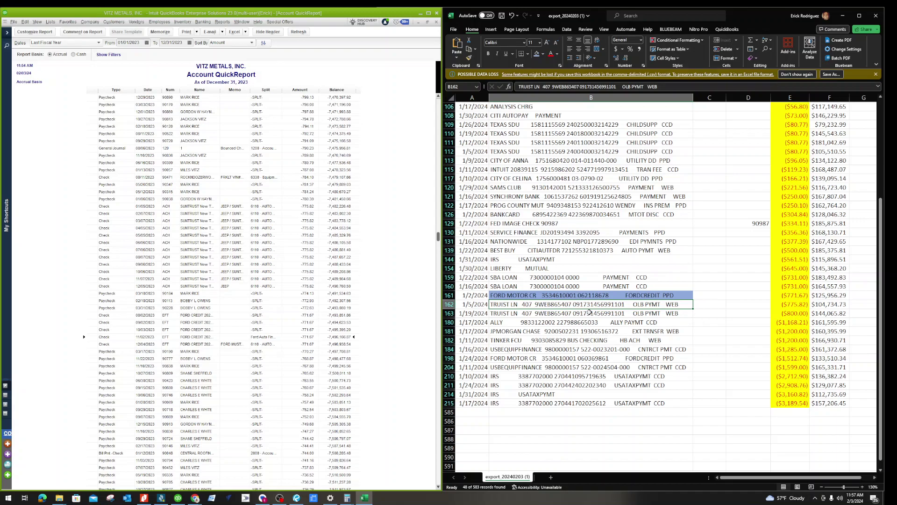
Open the check transaction listed in the 2023 account QuickReport to view its details
{"action": "double_click", "coordinate": [214, 214]}
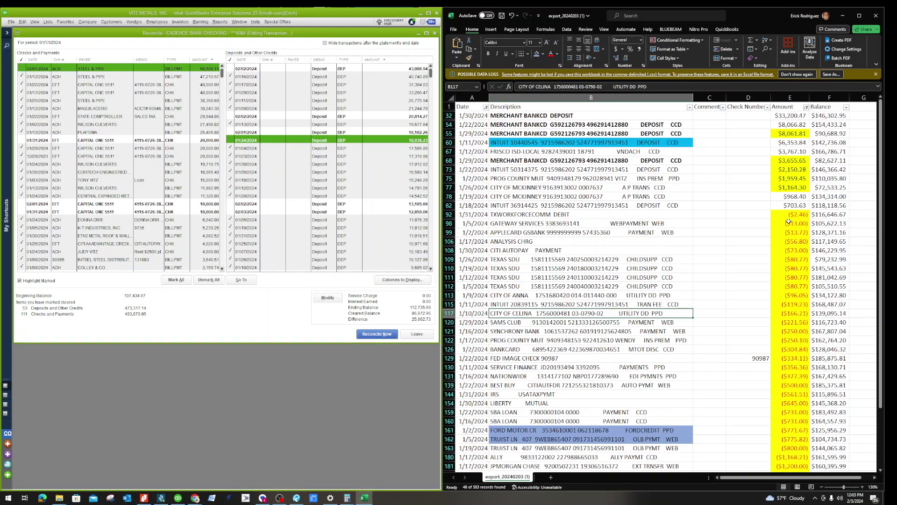
Match the 8,066.82 deposit from the bank export and mark it cleared in the reconciliation
{"action": "left_click", "coordinate": [769, 206]}
{"action": "left_click", "coordinate": [789, 124]}
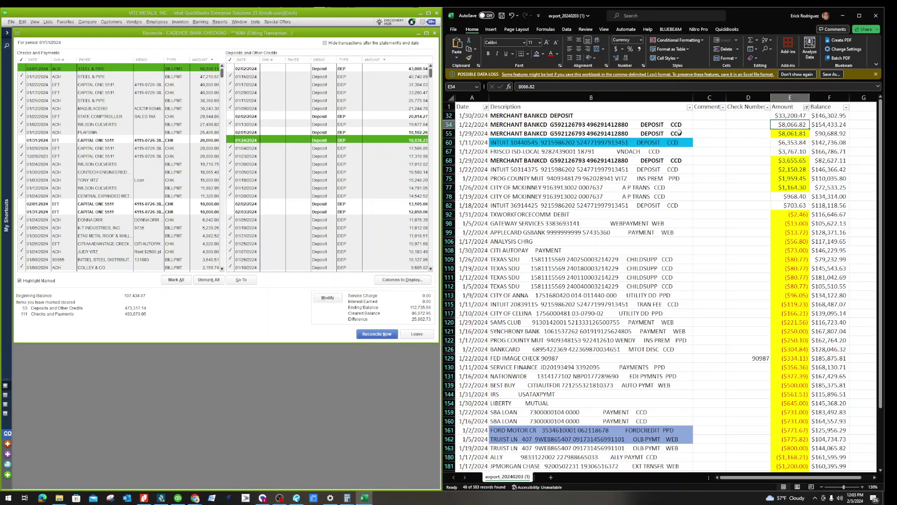
{"action": "left_click", "coordinate": [774, 116]}
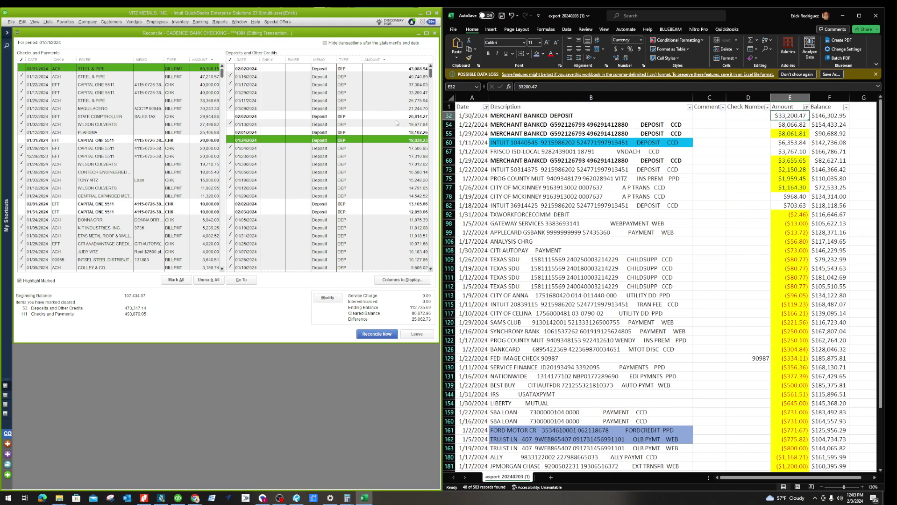
{"action": "left_click", "coordinate": [790, 125]}
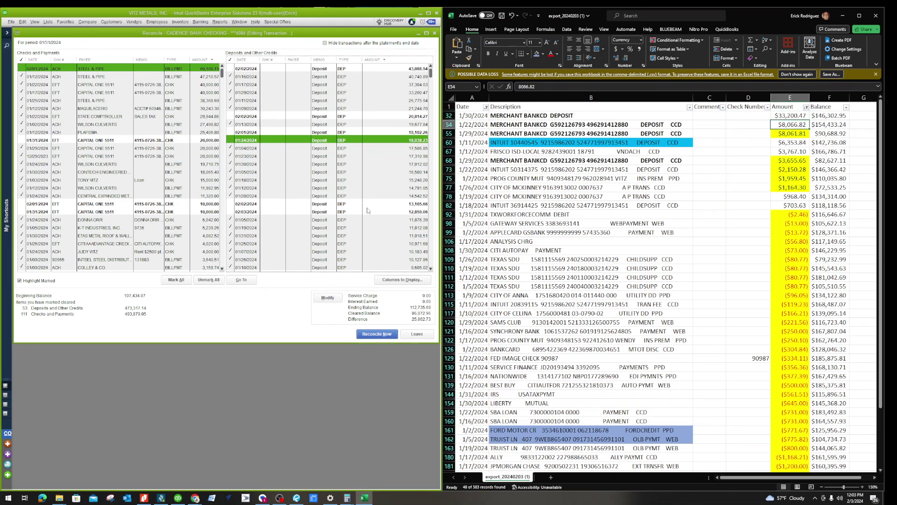
{"action": "scroll", "coordinate": [394, 207], "scroll_direction": "down", "scroll_amount": 6}
{"action": "left_click", "coordinate": [418, 156]}
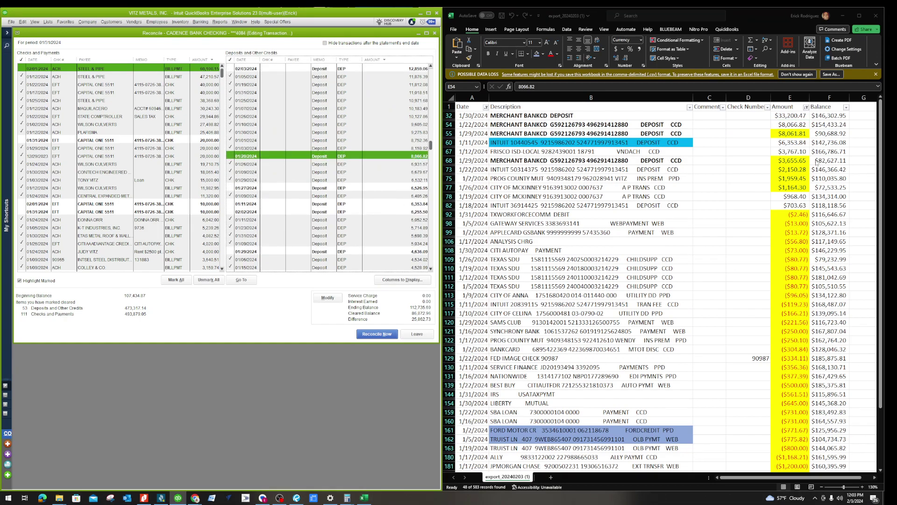
{"action": "left_click", "coordinate": [794, 125]}
Mark the 01/11/2024 6,353.84 and 01/12/2024 3,767.10 deposits cleared
{"action": "left_click", "coordinate": [795, 136]}
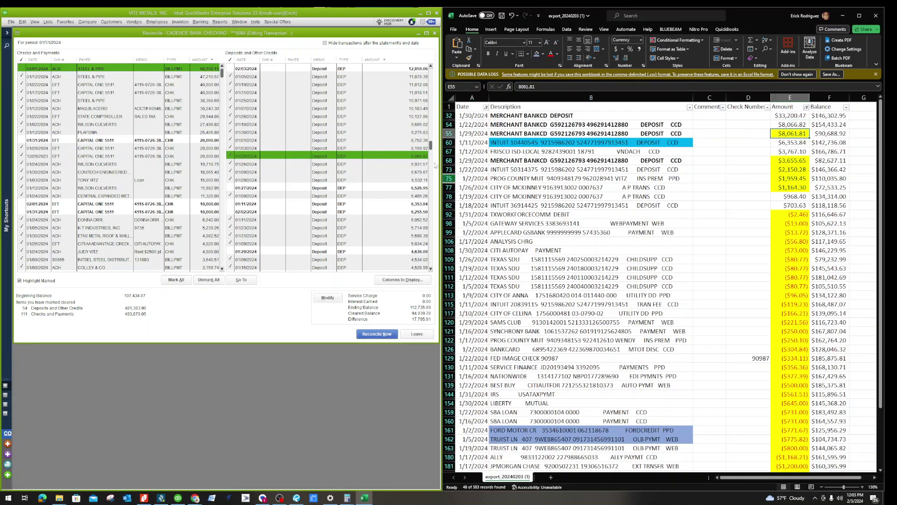
{"action": "key", "text": "Down"}
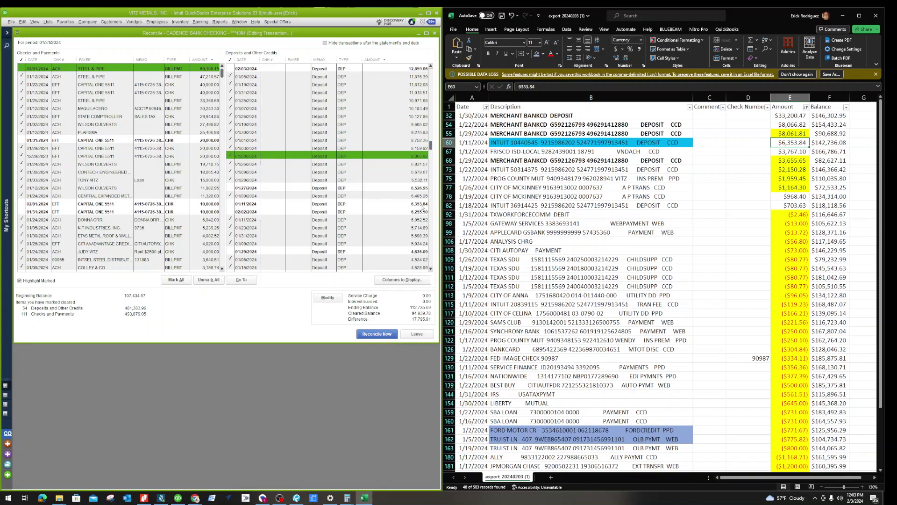
{"action": "left_click", "coordinate": [423, 205]}
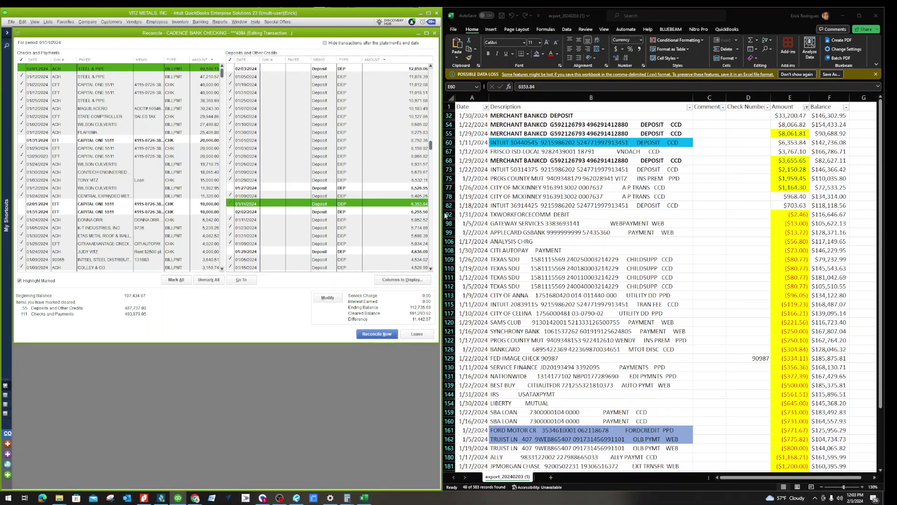
{"action": "scroll", "coordinate": [357, 217], "scroll_direction": "down", "scroll_amount": 2}
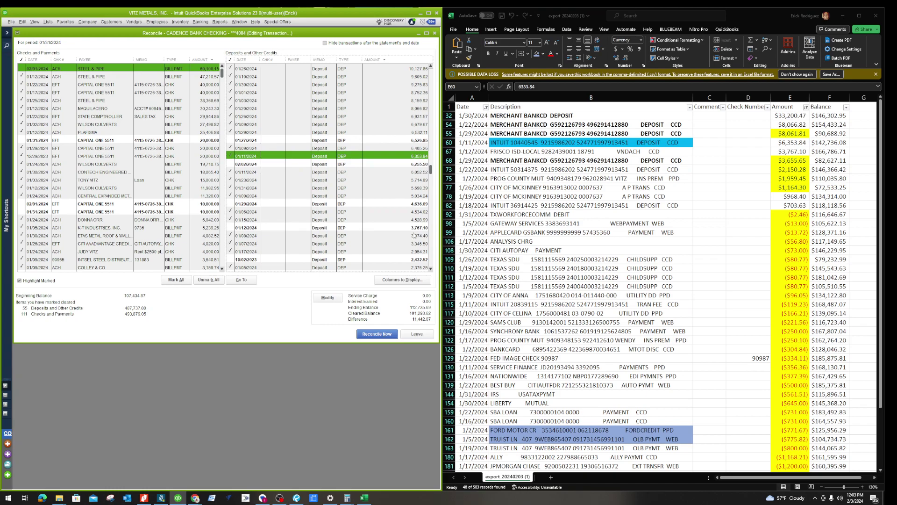
{"action": "left_click", "coordinate": [417, 226]}
Mark the 01/19/2024 968.40 and 01/18/2024 703.63 deposits cleared, then select the FORD MOTOR CR row
{"action": "left_click", "coordinate": [442, 265]}
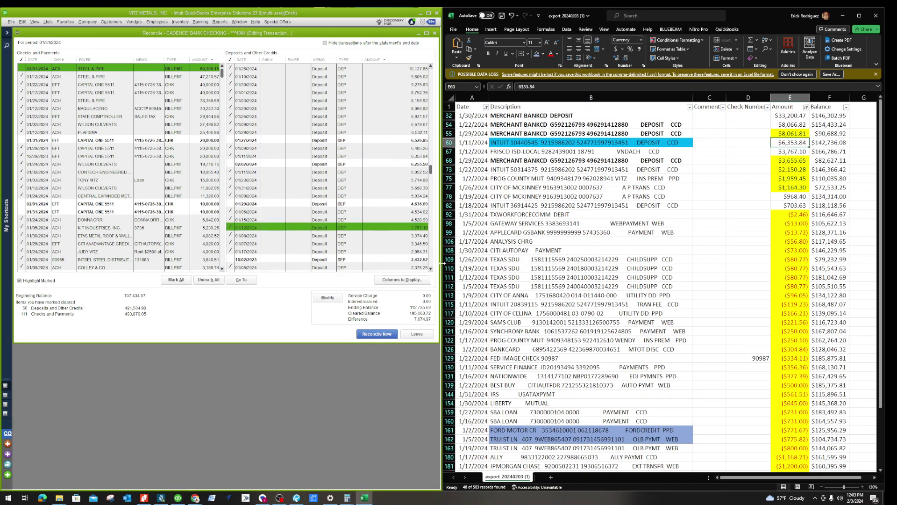
{"action": "scroll", "coordinate": [442, 264], "scroll_direction": "down", "scroll_amount": 3}
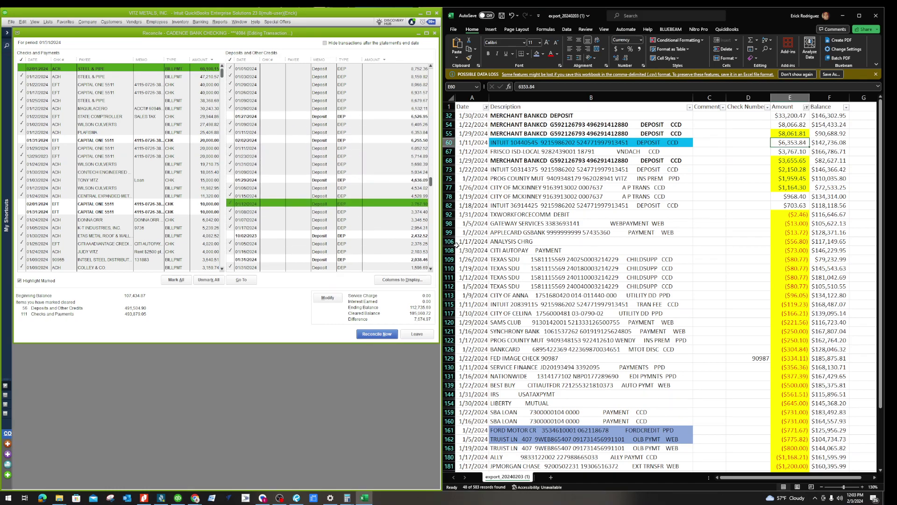
{"action": "scroll", "coordinate": [456, 245], "scroll_direction": "down", "scroll_amount": 1}
{"action": "scroll", "coordinate": [393, 225], "scroll_direction": "down", "scroll_amount": 2}
{"action": "left_click", "coordinate": [798, 154]}
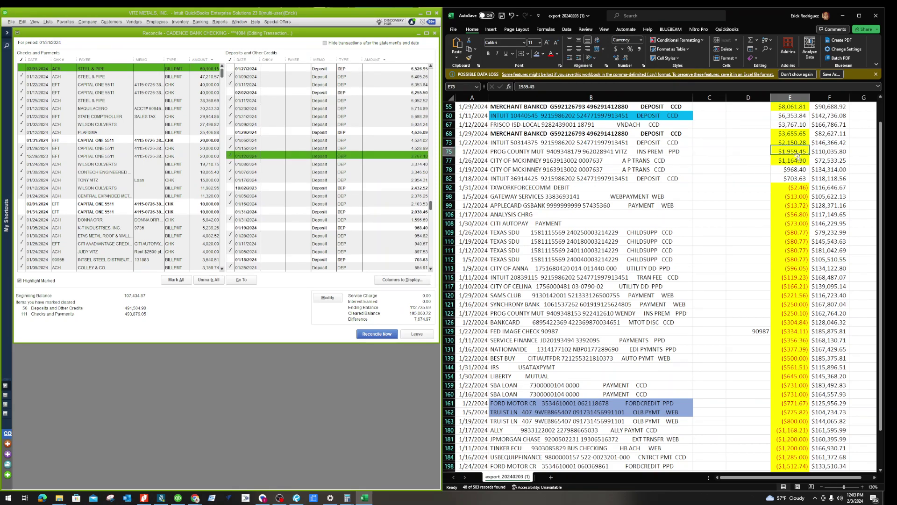
{"action": "left_click", "coordinate": [791, 170]}
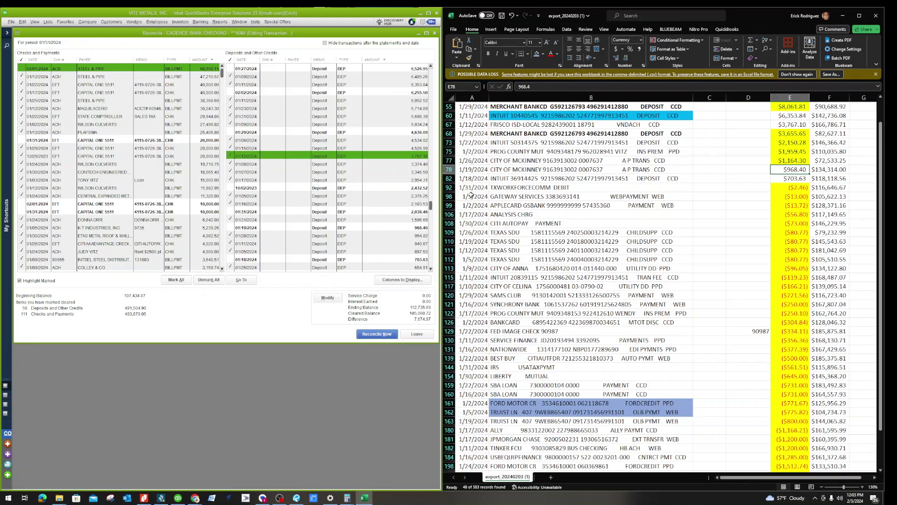
{"action": "left_click", "coordinate": [392, 227]}
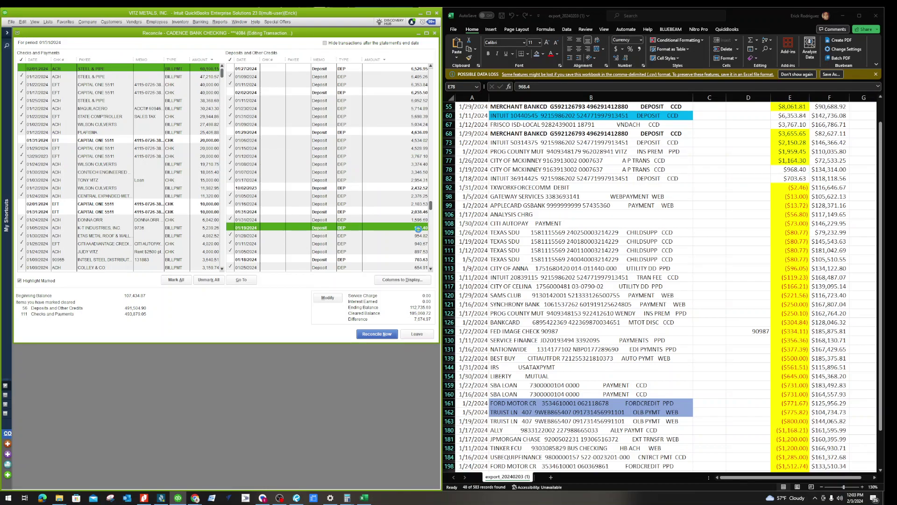
{"action": "left_click", "coordinate": [397, 259]}
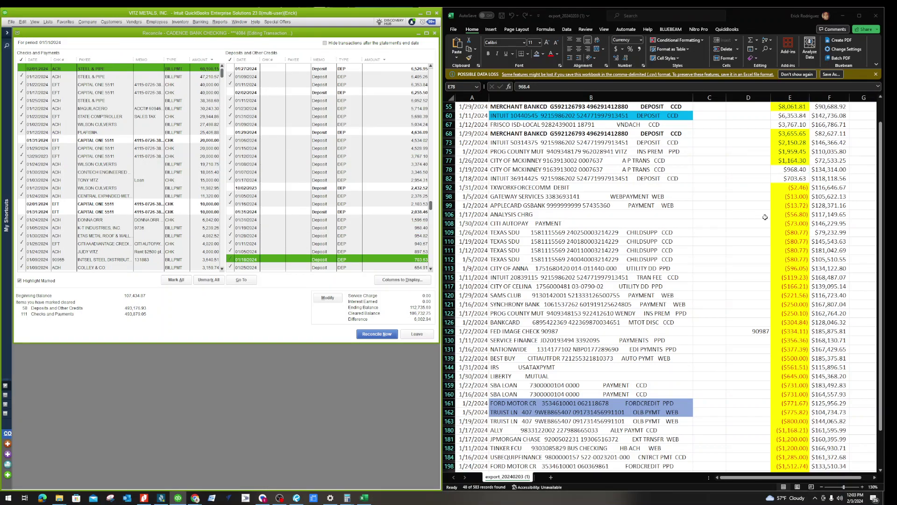
{"action": "scroll", "coordinate": [748, 243], "scroll_direction": "down", "scroll_amount": 5}
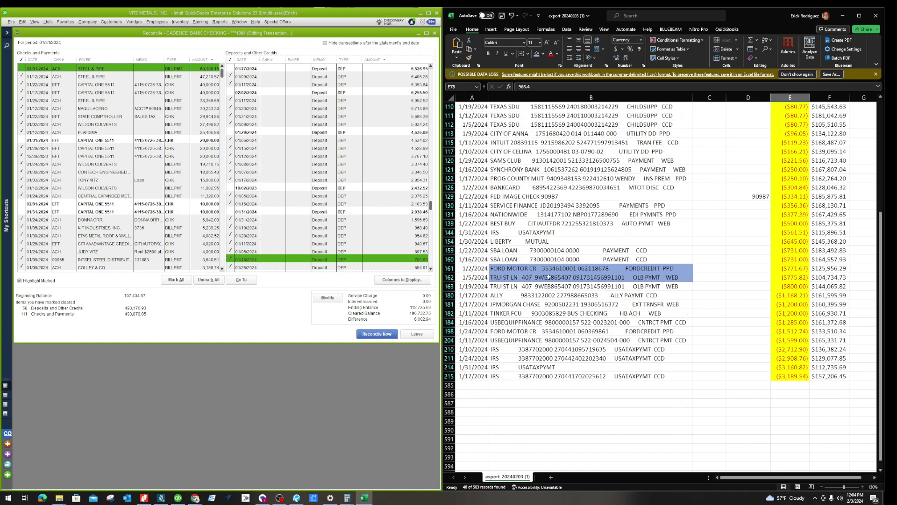
{"action": "left_click", "coordinate": [549, 270]}
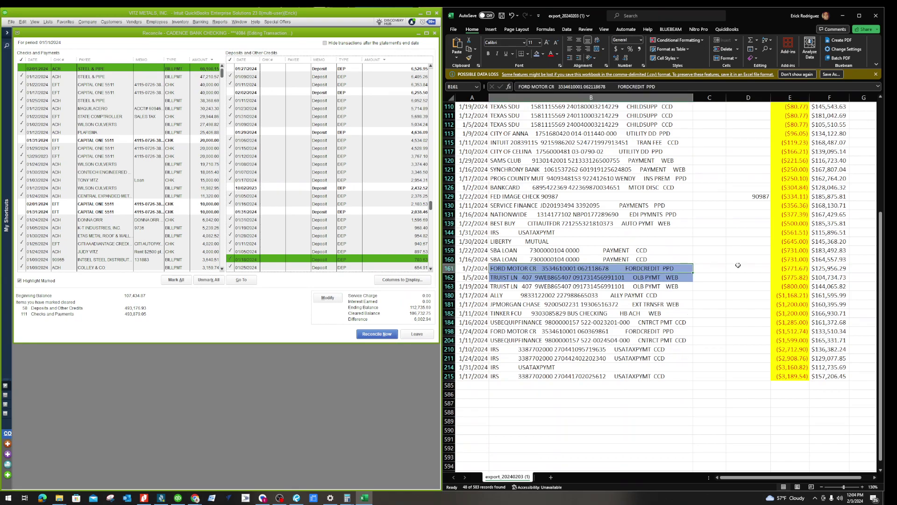
Mark the FORD CREDIT 771.67 and SUNTRUST 775.82 payments cleared in Checks and Payments
{"action": "scroll", "coordinate": [222, 274], "scroll_direction": "down", "scroll_amount": 5}
{"action": "scroll", "coordinate": [220, 266], "scroll_direction": "down", "scroll_amount": 4}
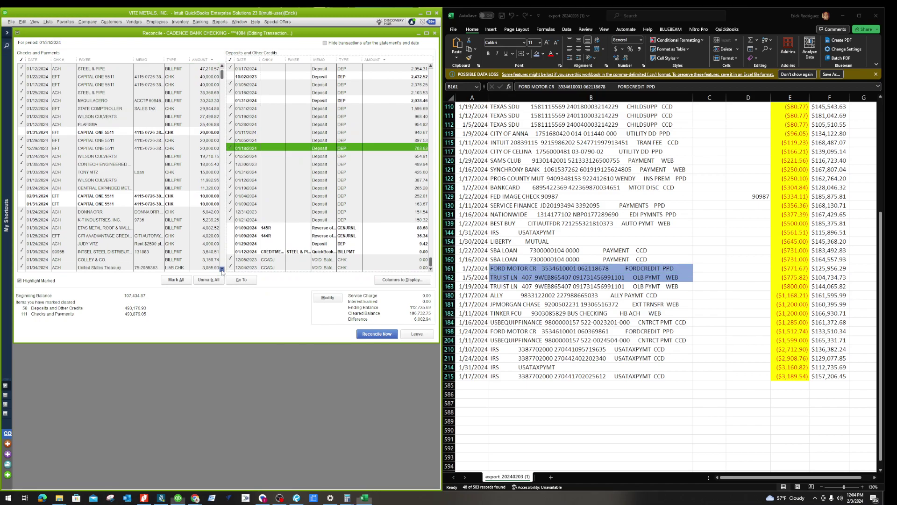
{"action": "left_click_drag", "start_coordinate": [223, 90], "coordinate": [222, 181]}
{"action": "left_click", "coordinate": [209, 204]}
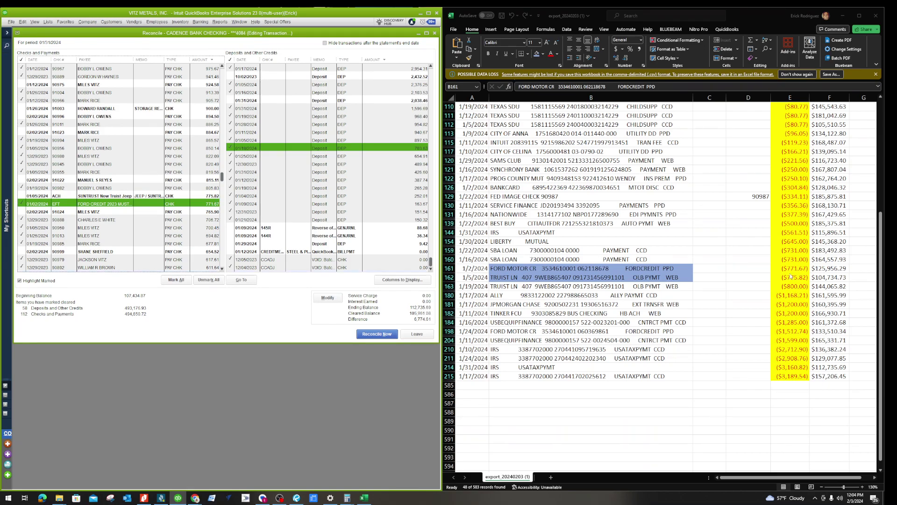
{"action": "left_click", "coordinate": [208, 196]}
Set E161:E162 in the export to No Fill and clear the Amount column filter
{"action": "left_click_drag", "start_coordinate": [794, 269], "coordinate": [796, 279]}
{"action": "left_click", "coordinate": [543, 54]}
{"action": "left_click", "coordinate": [558, 129]}
{"action": "left_click", "coordinate": [752, 284]}
{"action": "scroll", "coordinate": [795, 317], "scroll_direction": "up", "scroll_amount": 6}
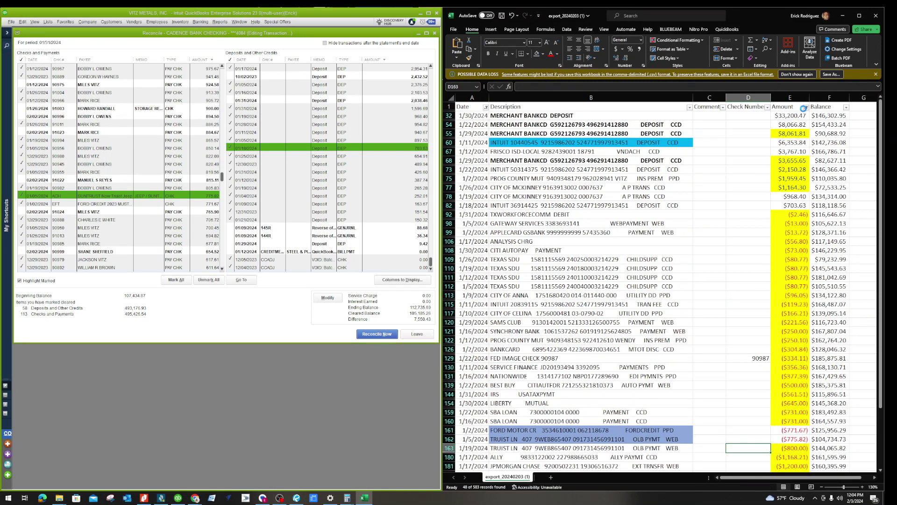
{"action": "left_click", "coordinate": [805, 107]}
{"action": "left_click", "coordinate": [762, 158]}
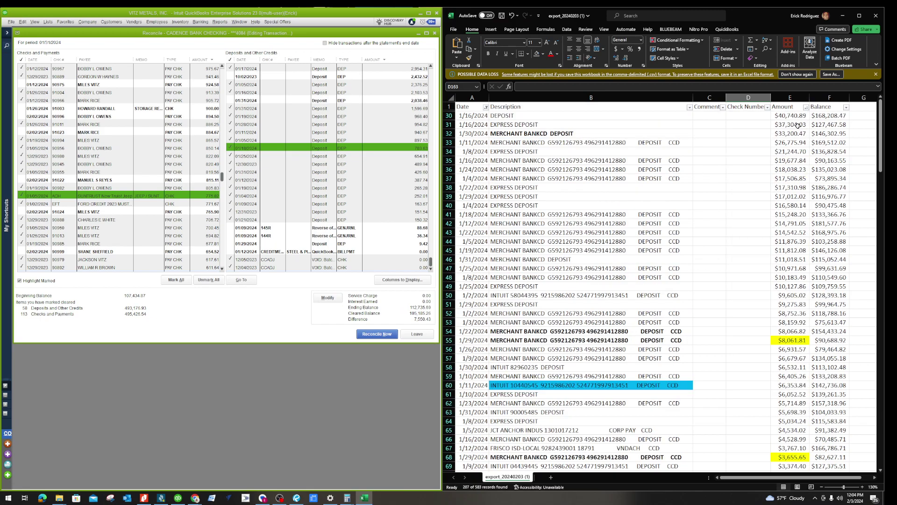
Filter the export's Amount column by yellow fill, then check the 7,550.43 difference against the statement PDF
{"action": "left_click", "coordinate": [806, 107]}
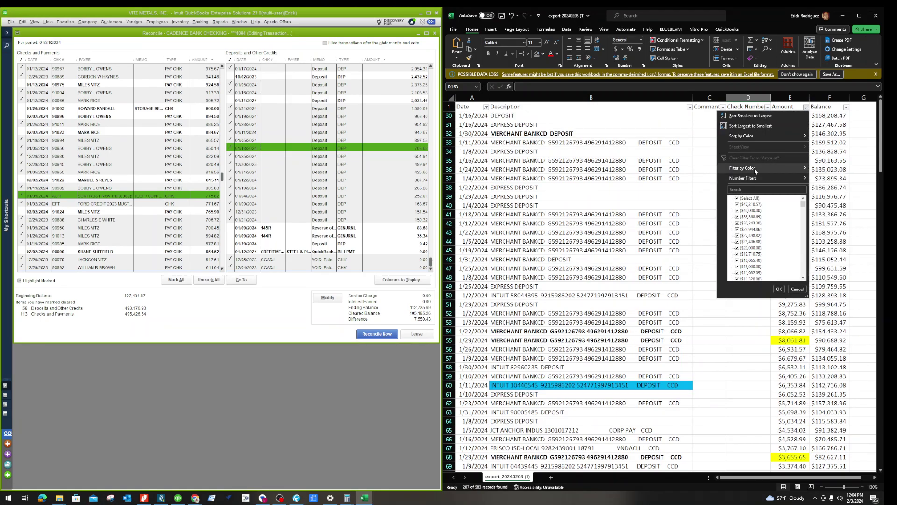
{"action": "mouse_move", "coordinate": [790, 168]}
{"action": "left_click", "coordinate": [831, 177]}
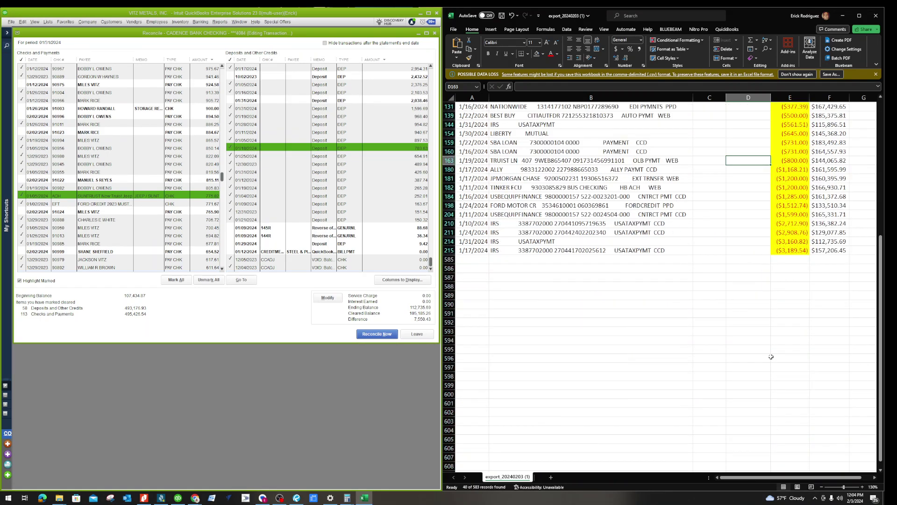
{"action": "scroll", "coordinate": [718, 307], "scroll_direction": "up", "scroll_amount": 8}
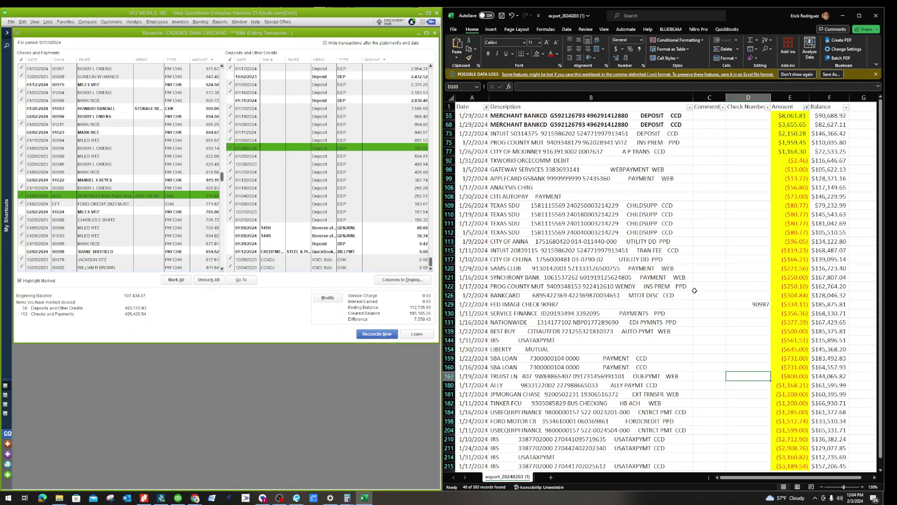
{"action": "scroll", "coordinate": [667, 273], "scroll_direction": "down", "scroll_amount": 2}
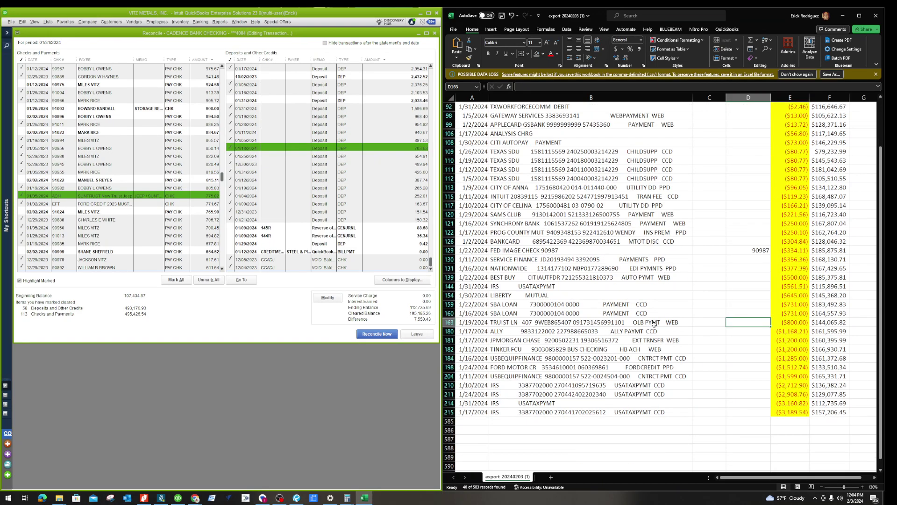
{"action": "scroll", "coordinate": [654, 323], "scroll_direction": "up", "scroll_amount": 2}
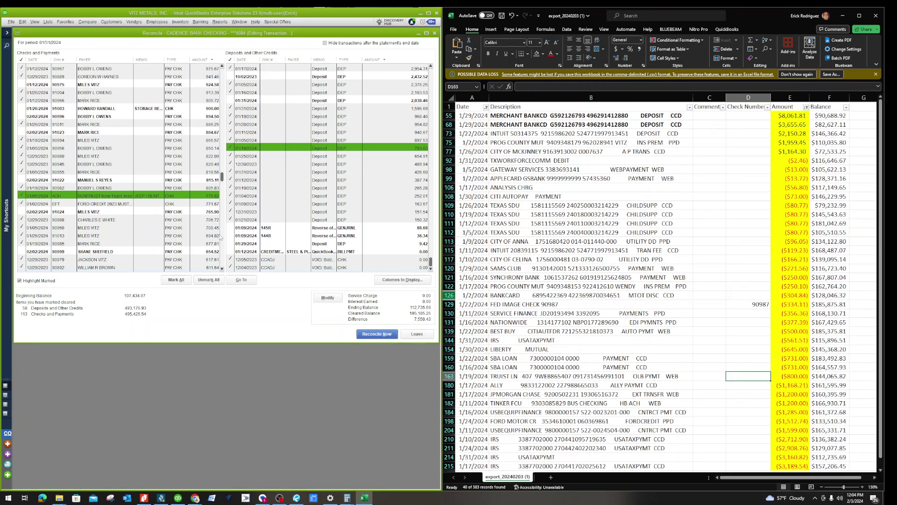
{"action": "scroll", "coordinate": [219, 234], "scroll_direction": "down", "scroll_amount": 7}
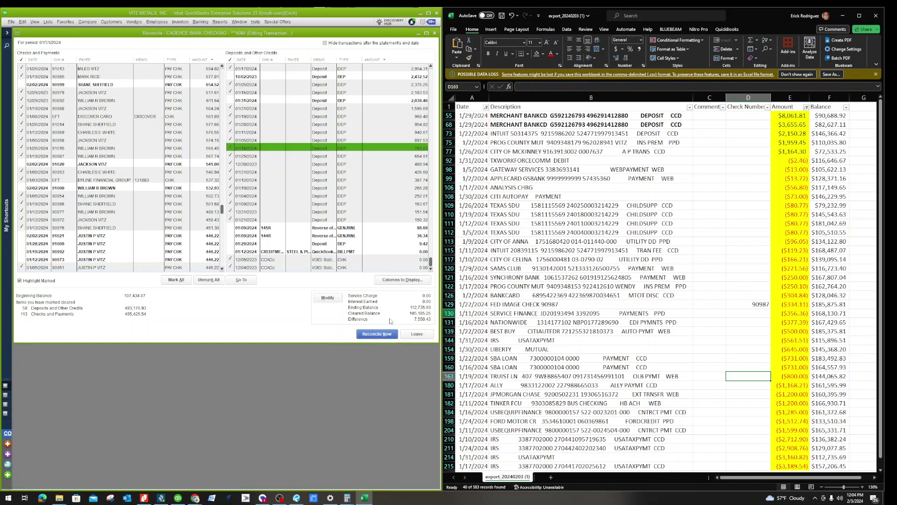
{"action": "left_click", "coordinate": [422, 321]}
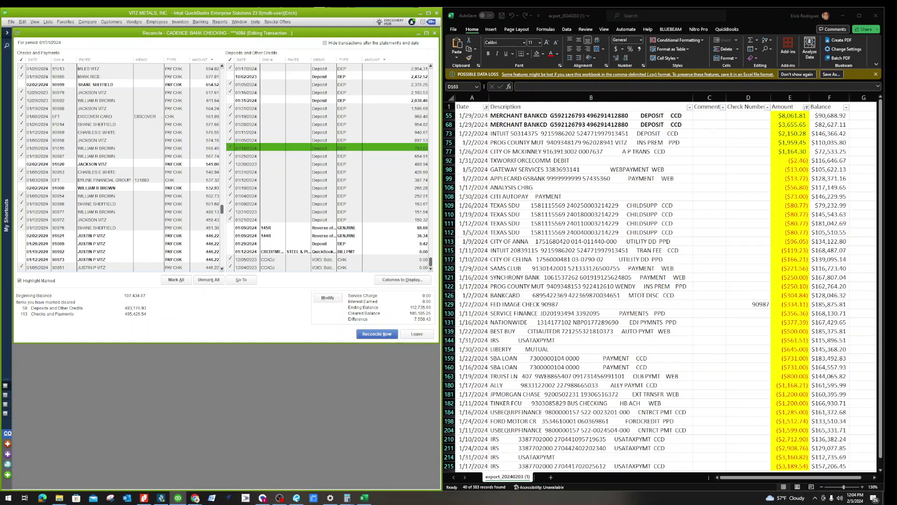
{"action": "left_click", "coordinate": [144, 498]}
Resize Nitro Pro to read the statement's 112,735.69 ending balance, then return to the Excel export
{"action": "left_click_drag", "start_coordinate": [366, 10], "coordinate": [884, 169]}
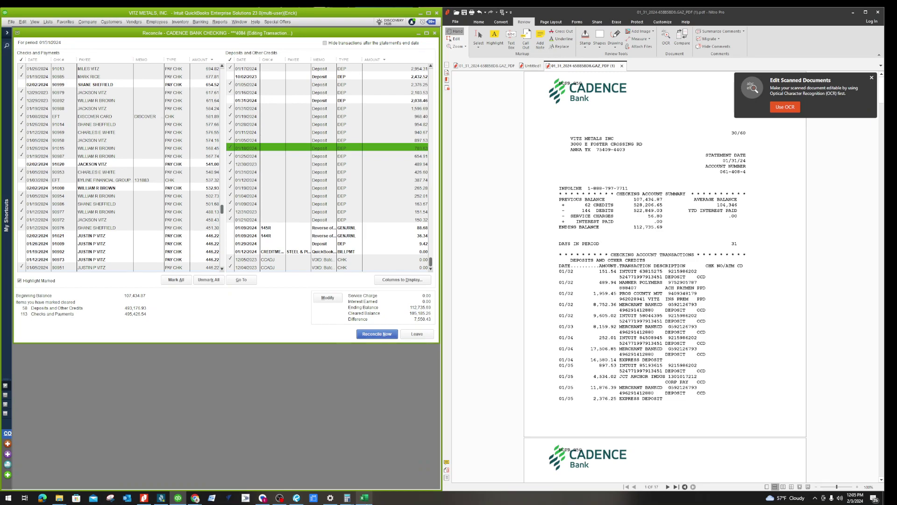
{"action": "left_click", "coordinate": [365, 498]}
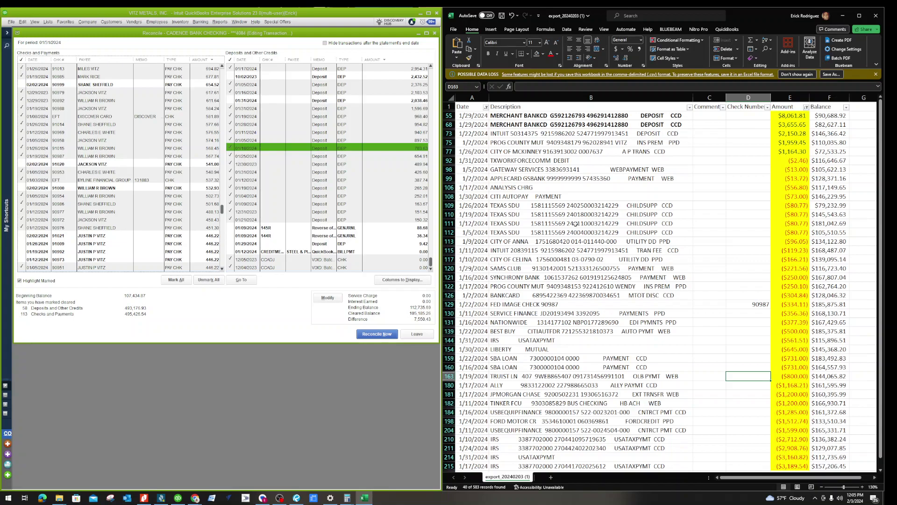
{"action": "left_click", "coordinate": [614, 270]}
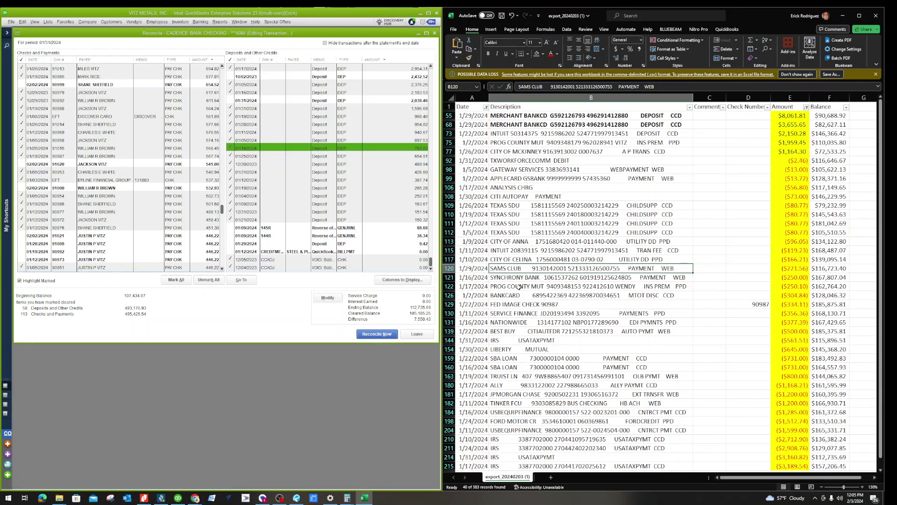
{"action": "scroll", "coordinate": [520, 287], "scroll_direction": "down", "scroll_amount": 1}
{"action": "left_click", "coordinate": [663, 286]}
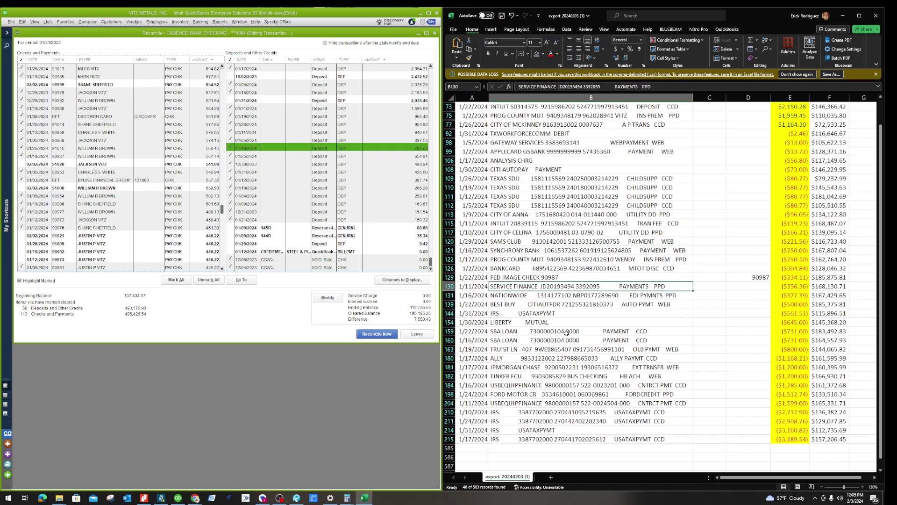
{"action": "scroll", "coordinate": [567, 333], "scroll_direction": "up", "scroll_amount": 1}
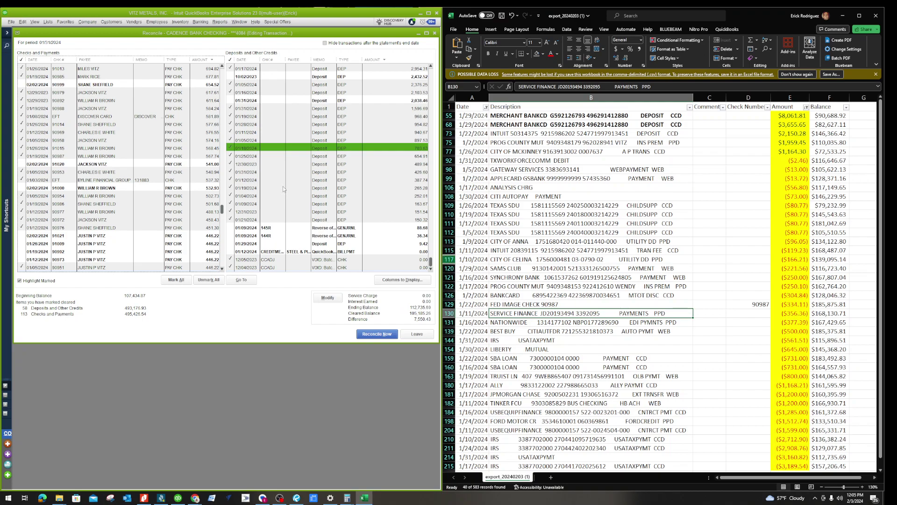
{"action": "left_click", "coordinate": [48, 22]}
{"action": "left_click", "coordinate": [66, 45]}
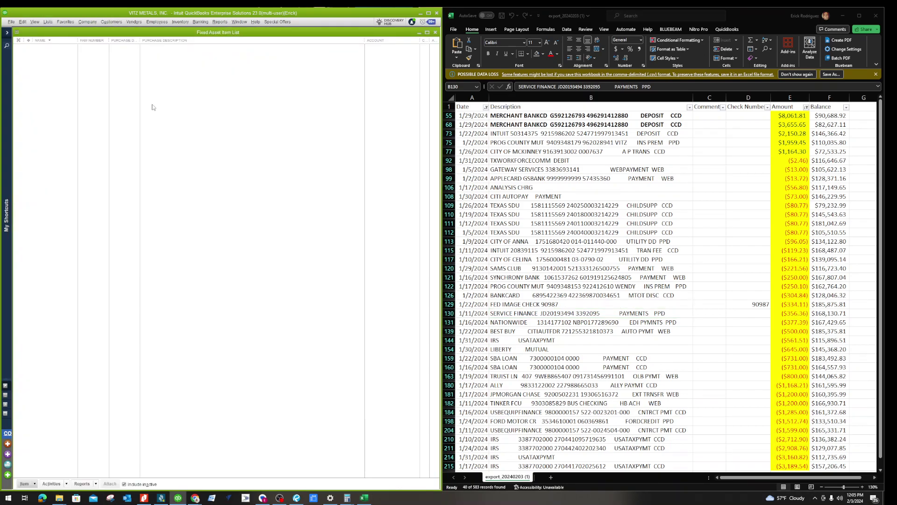
{"action": "key", "text": "Escape"}
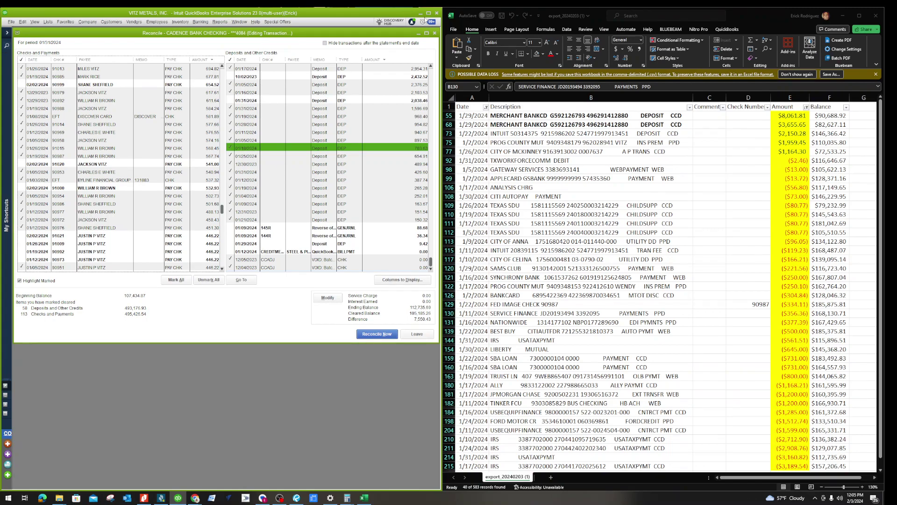
Search FORD in Chrome's address bar and open 'Account Manager | Official Site of Ford Credit'
{"action": "left_click", "coordinate": [195, 498]}
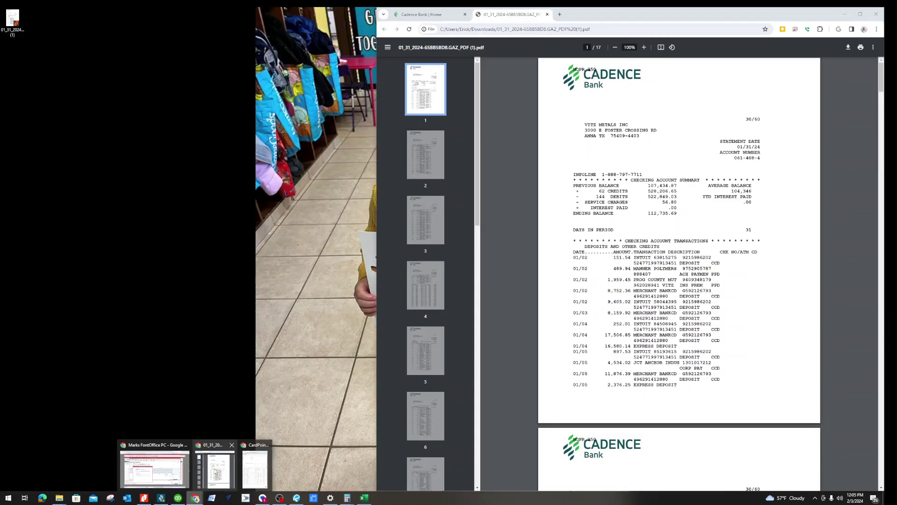
{"action": "left_click", "coordinate": [501, 30]}
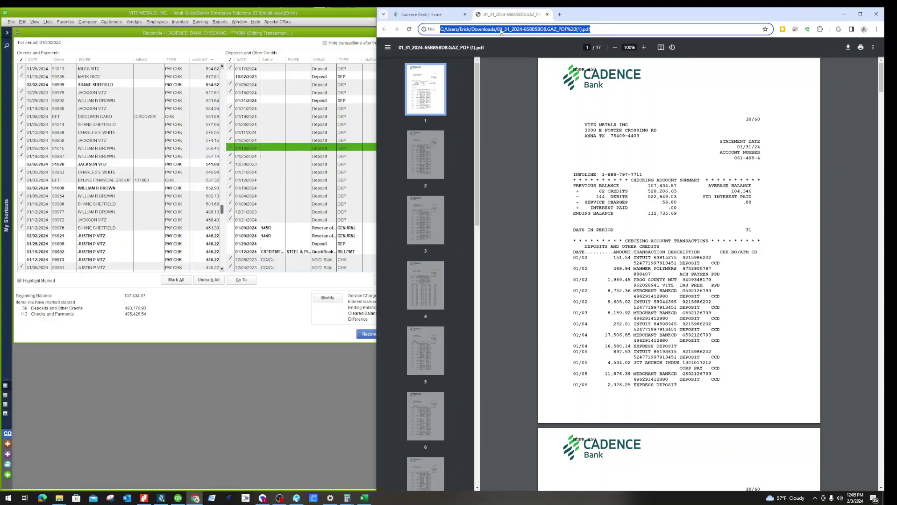
{"action": "type", "text": "FRO"}
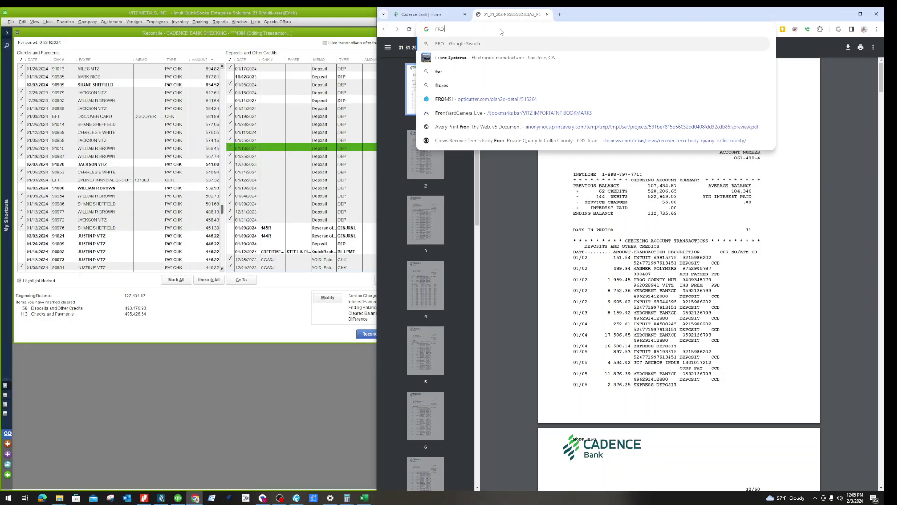
{"action": "key", "text": "BackSpace"}
{"action": "key", "text": "BackSpace"}
{"action": "type", "text": "I"}
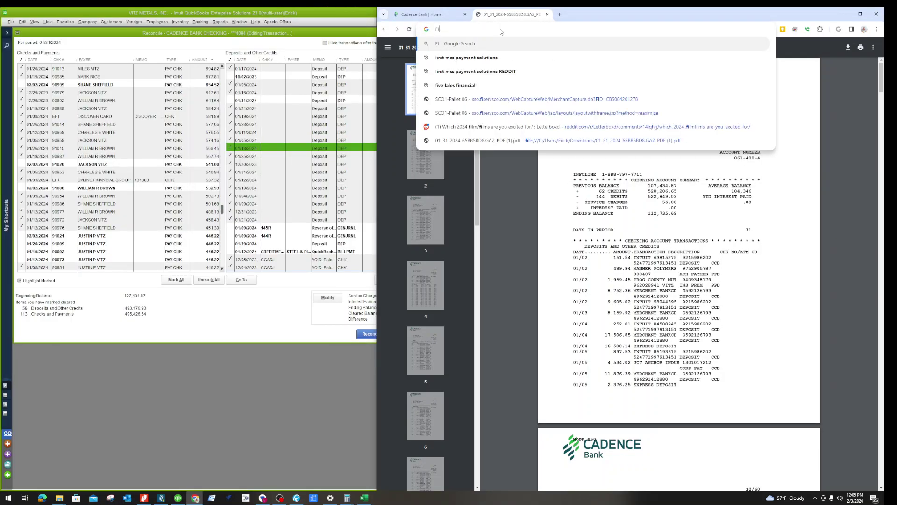
{"action": "key", "text": "BackSpace"}
{"action": "type", "text": "ORD"}
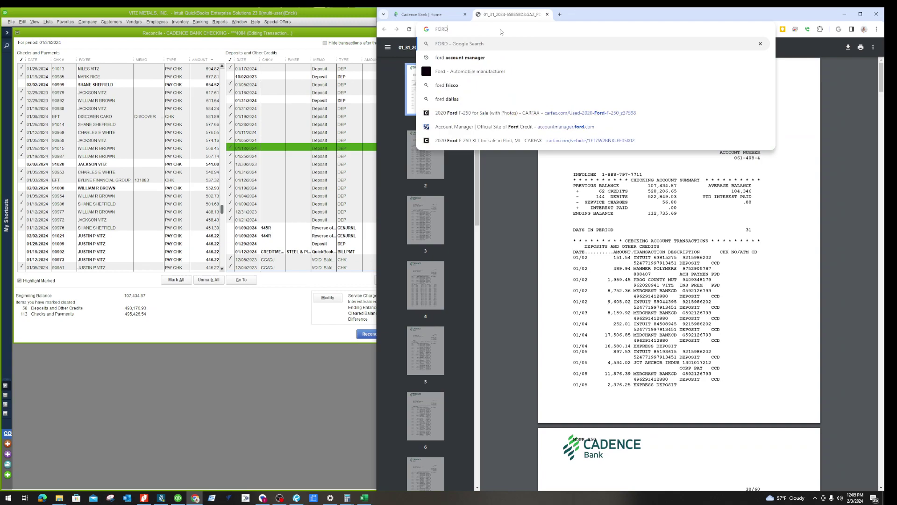
{"action": "left_click", "coordinate": [519, 130]}
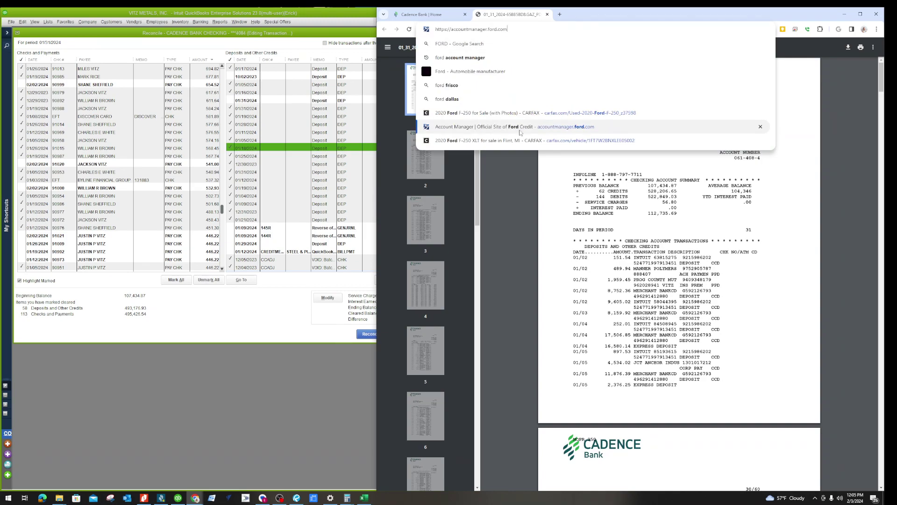
{"action": "left_click", "coordinate": [520, 132]}
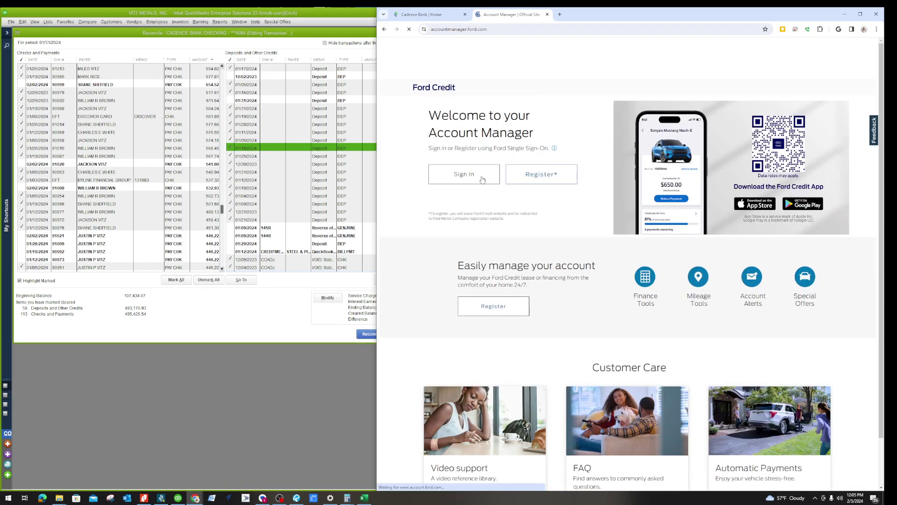
{"action": "left_click", "coordinate": [464, 153]}
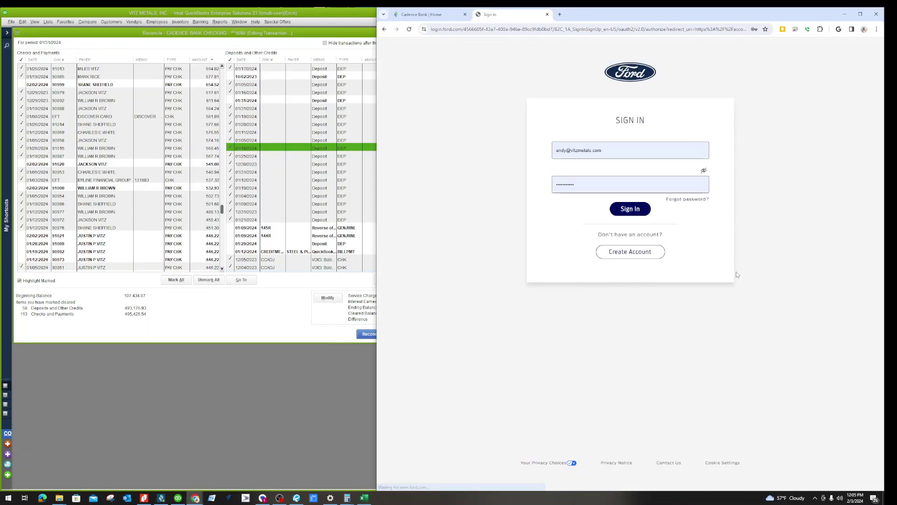
{"action": "left_click", "coordinate": [626, 208]}
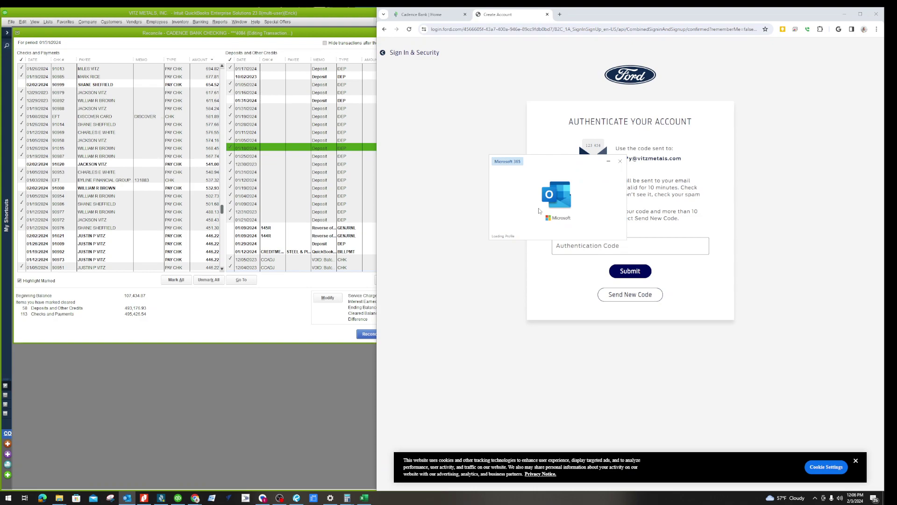
{"action": "left_click", "coordinate": [613, 242]}
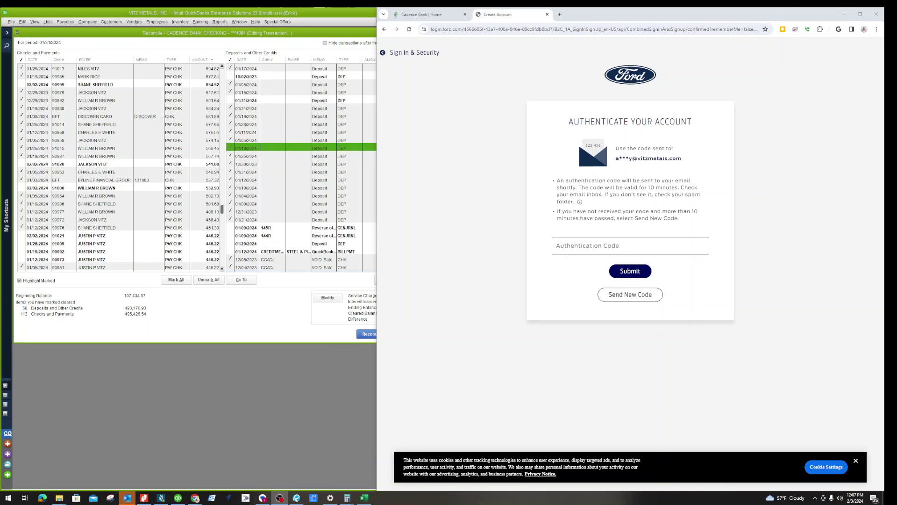
{"action": "left_click", "coordinate": [568, 243]}
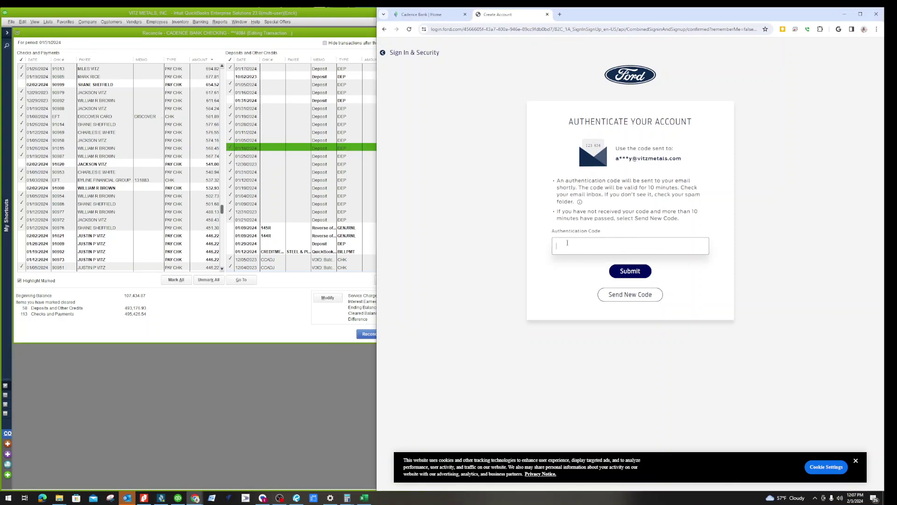
{"action": "key", "text": "Return"}
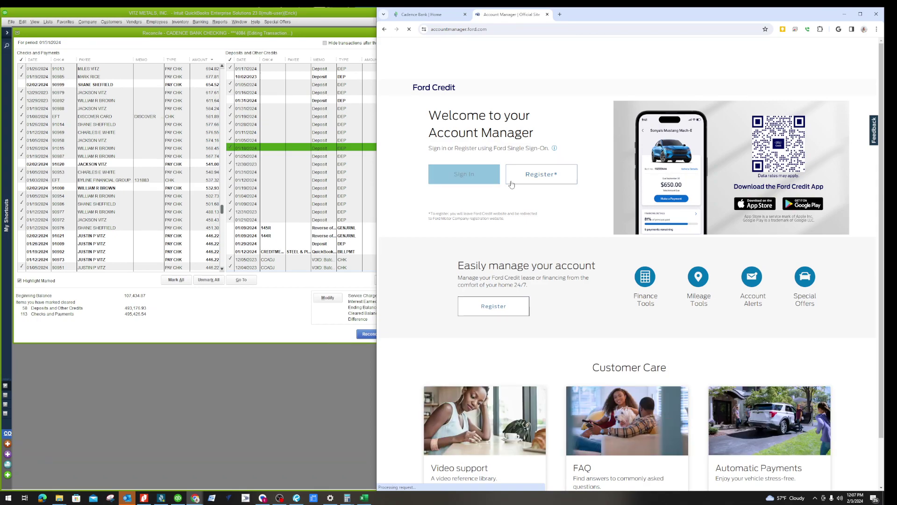
Retry the Ford Credit sign-in, dismiss the cookie notice, and go Back to the F-350 payments page
{"action": "left_click", "coordinate": [487, 171]}
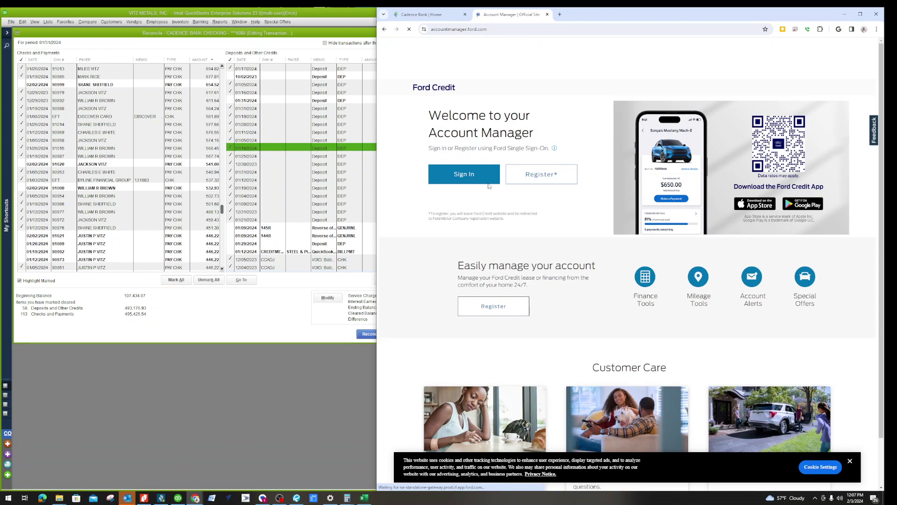
{"action": "left_click", "coordinate": [850, 462]}
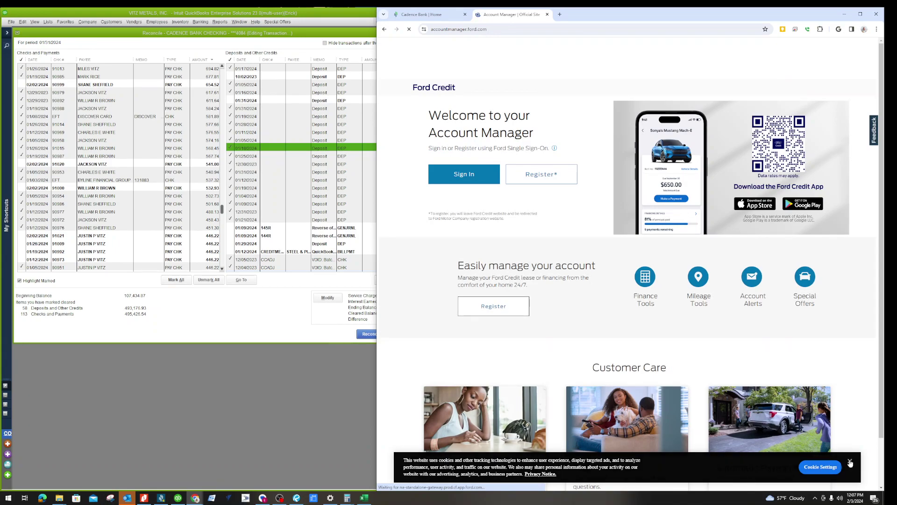
{"action": "mouse_move", "coordinate": [821, 58]}
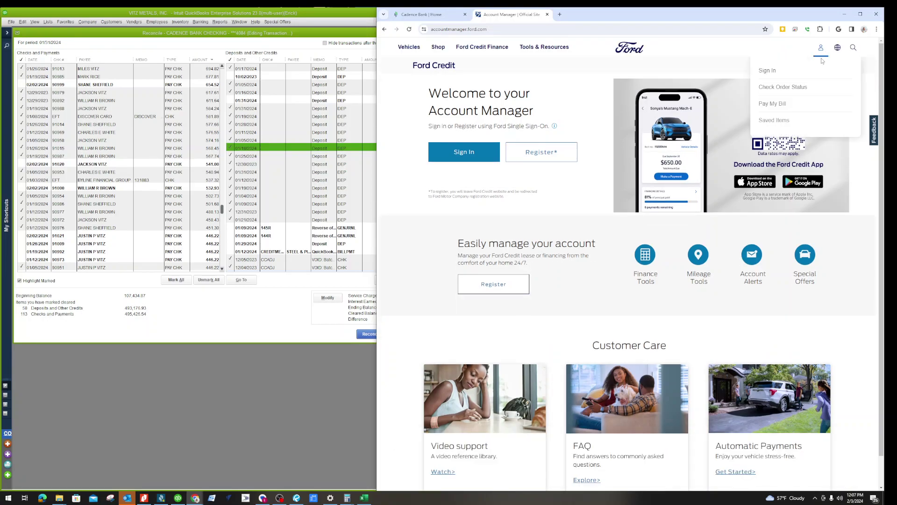
{"action": "left_click", "coordinate": [788, 80]}
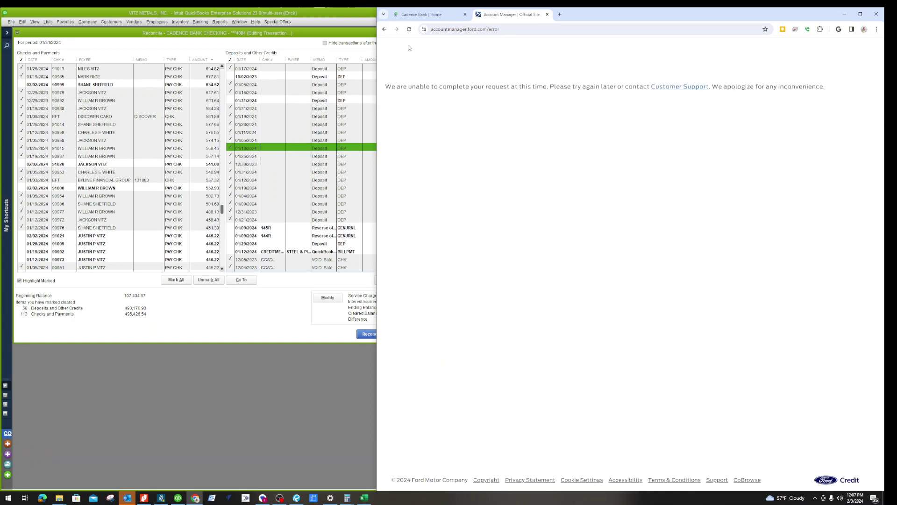
{"action": "left_click", "coordinate": [384, 29]}
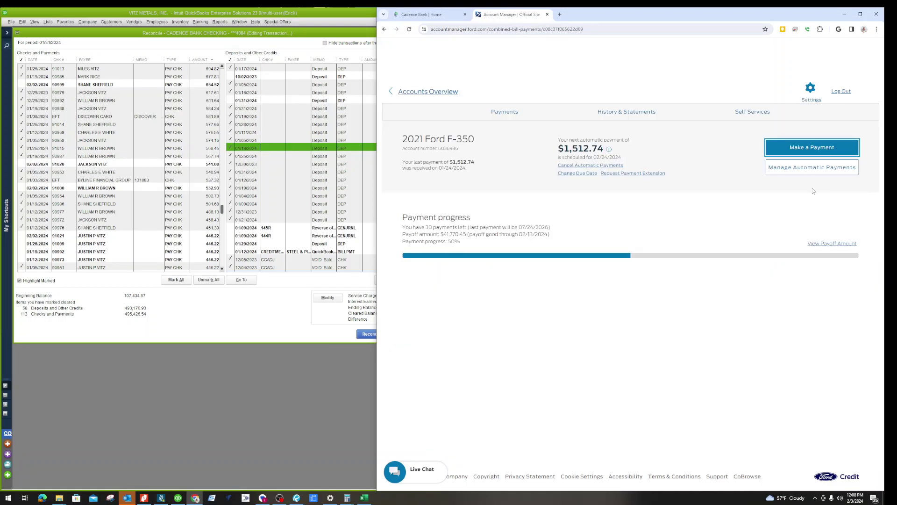
Expand January 2024 in Transaction History: $1,512.74 split into $1,264.17 principal and $248.57 interest
{"action": "left_click", "coordinate": [628, 112]}
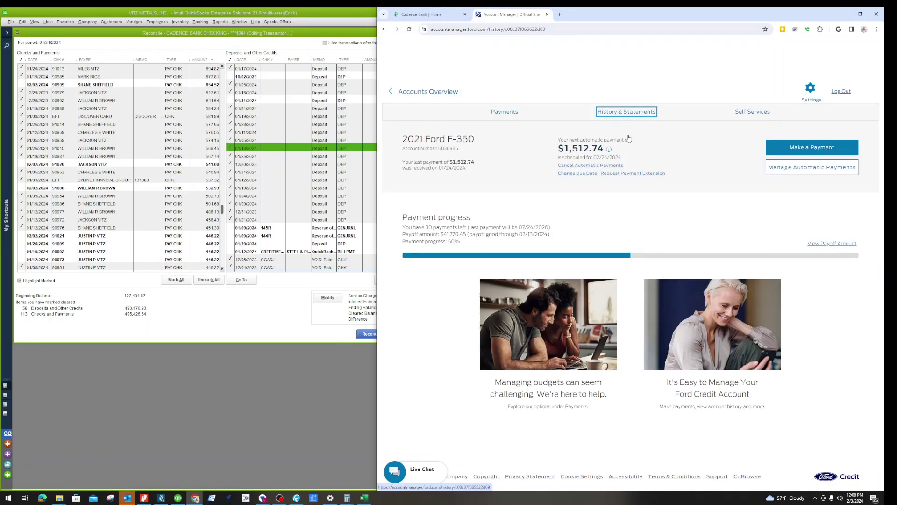
{"action": "left_click", "coordinate": [698, 268]}
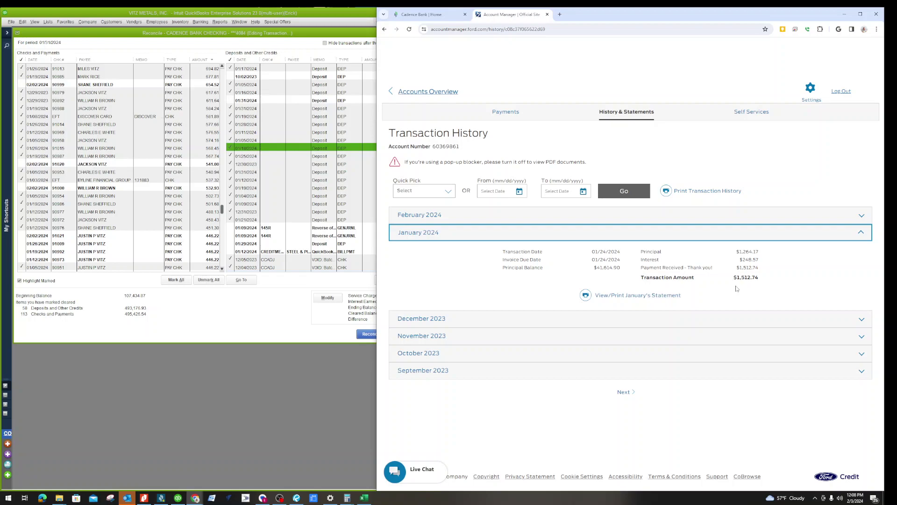
{"action": "left_click_drag", "start_coordinate": [223, 209], "coordinate": [197, 467]}
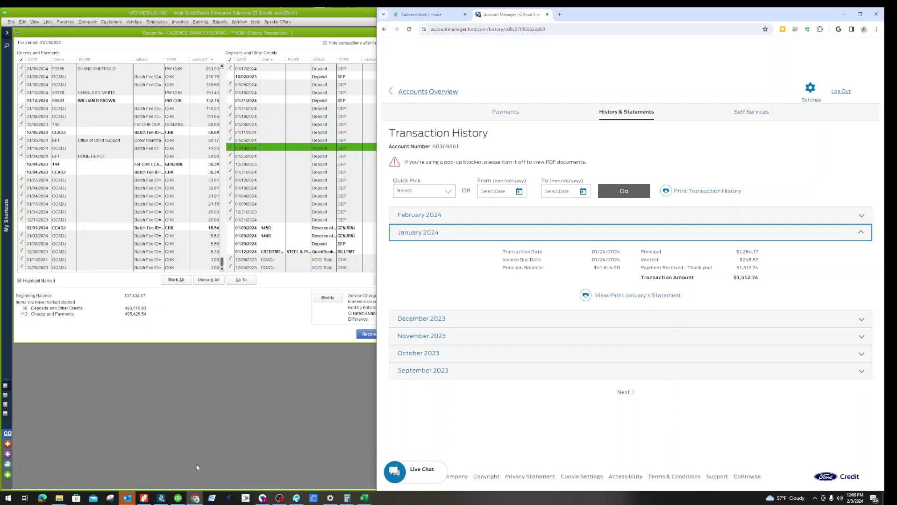
{"action": "scroll", "coordinate": [113, 219], "scroll_direction": "up", "scroll_amount": 15}
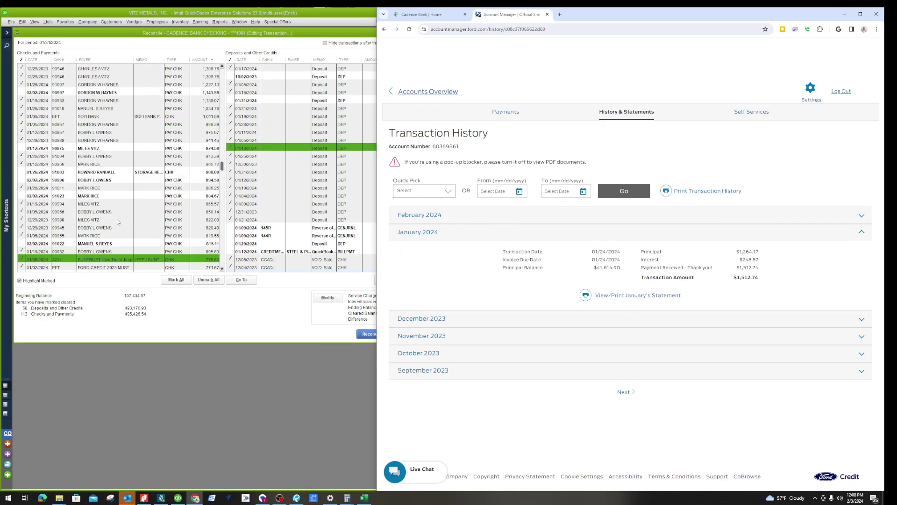
{"action": "scroll", "coordinate": [118, 222], "scroll_direction": "up", "scroll_amount": 10}
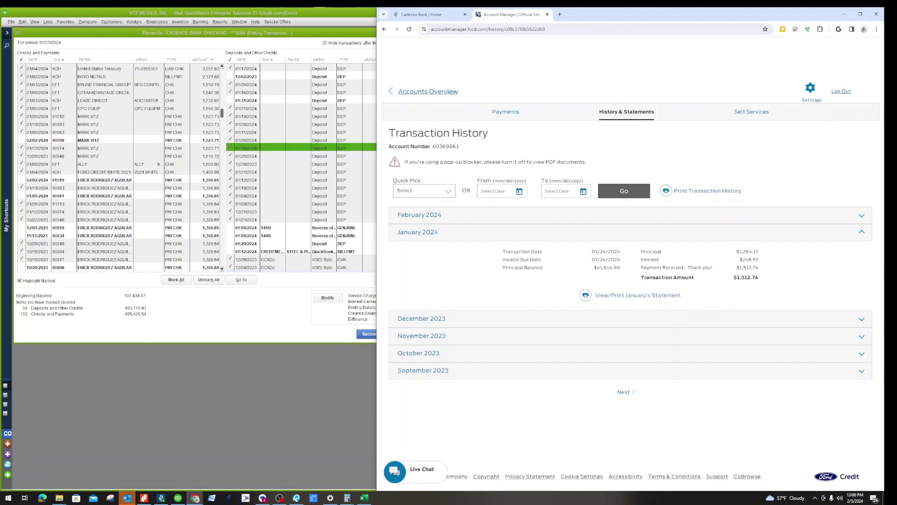
Confirm the 1/24/2024 FORD MOTOR CR $1,512.74 row in Excel, then move and minimize the spreadsheet
{"action": "left_click", "coordinate": [364, 498]}
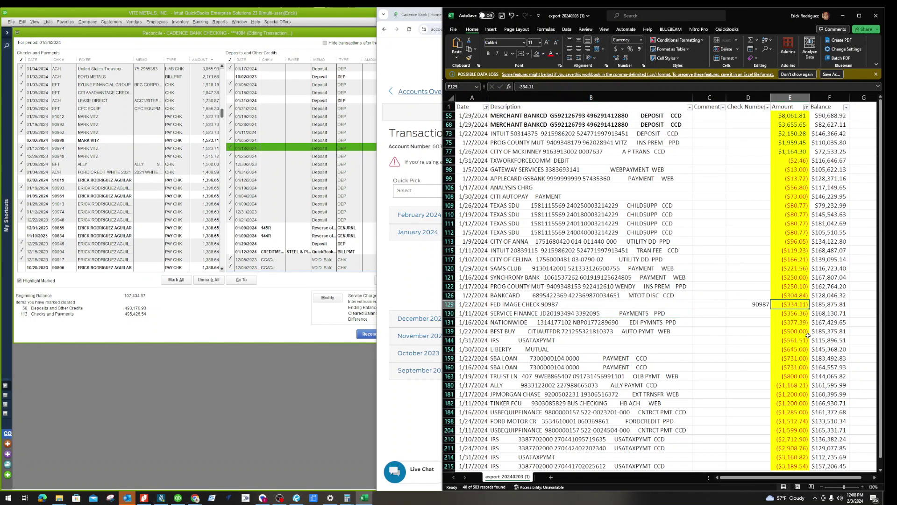
{"action": "left_click_drag", "start_coordinate": [823, 260], "coordinate": [454, 260]}
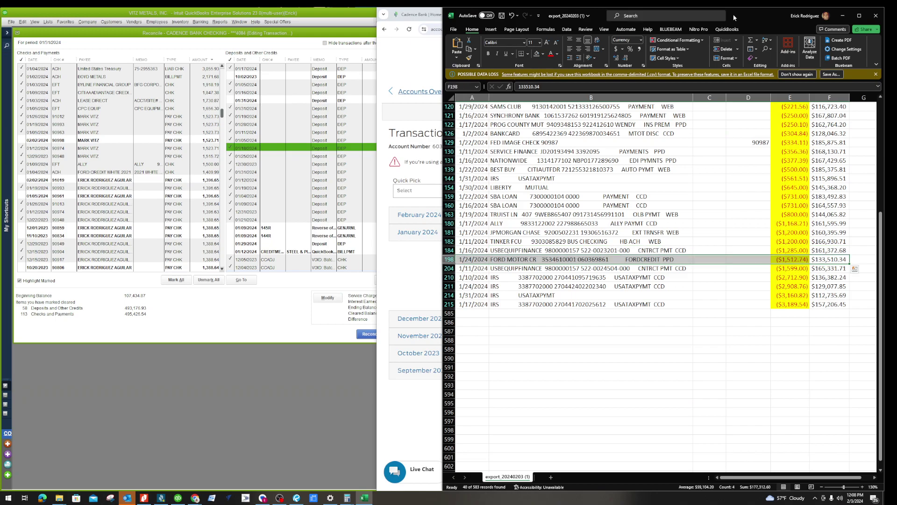
{"action": "left_click_drag", "start_coordinate": [741, 10], "coordinate": [525, 62]}
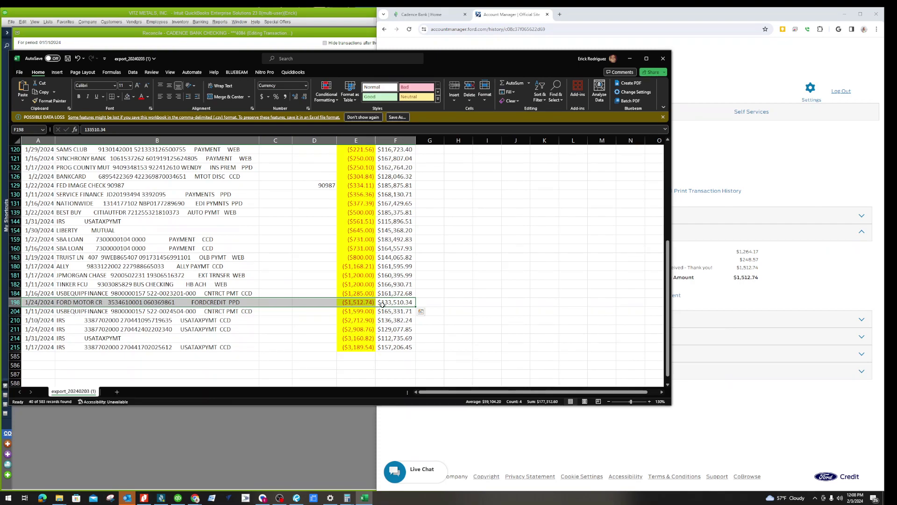
{"action": "left_click", "coordinate": [629, 59]}
Highlight the January payment's interest amount on the Ford page and return to QuickBooks
{"action": "left_click_drag", "start_coordinate": [759, 252], "coordinate": [722, 274]}
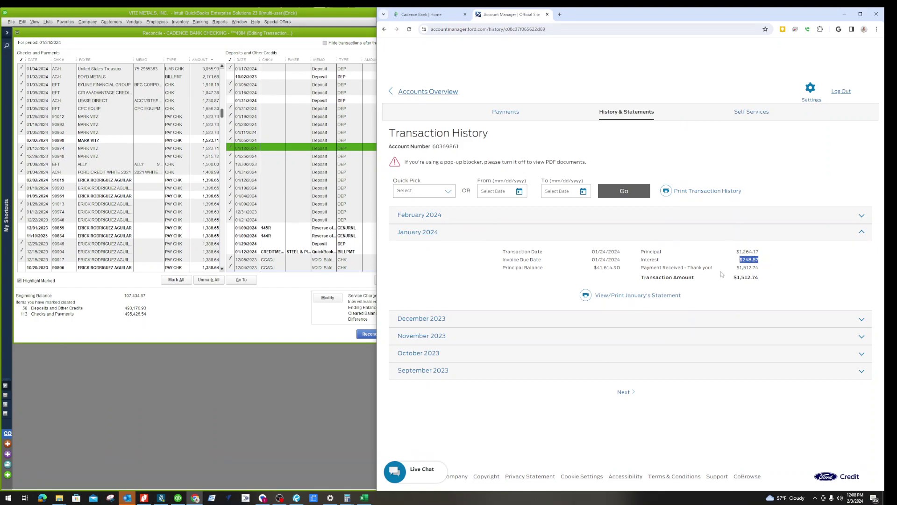
{"action": "left_click", "coordinate": [49, 22]}
{"action": "left_click", "coordinate": [49, 21]}
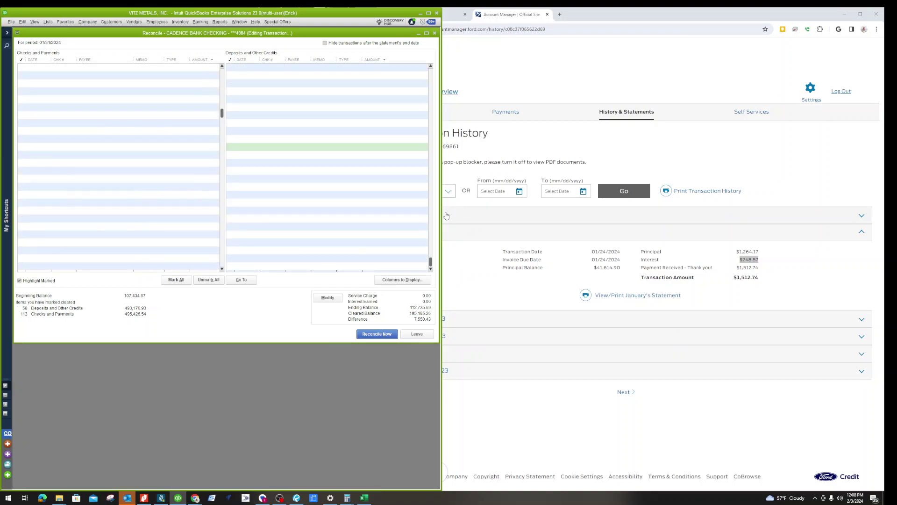
Run a QuickReport on Cadence Bank Checking from the Chart of Accounts
{"action": "left_click", "coordinate": [42, 199]}
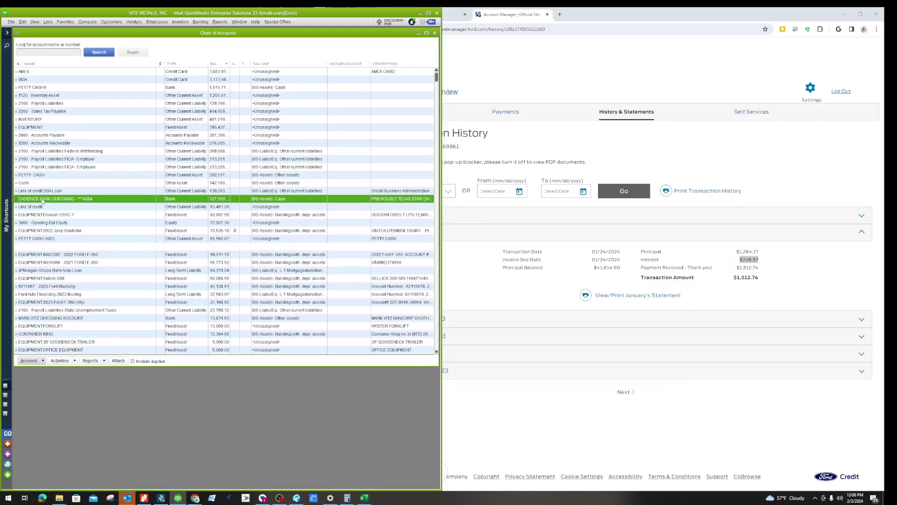
{"action": "key", "text": "ctrl+f"}
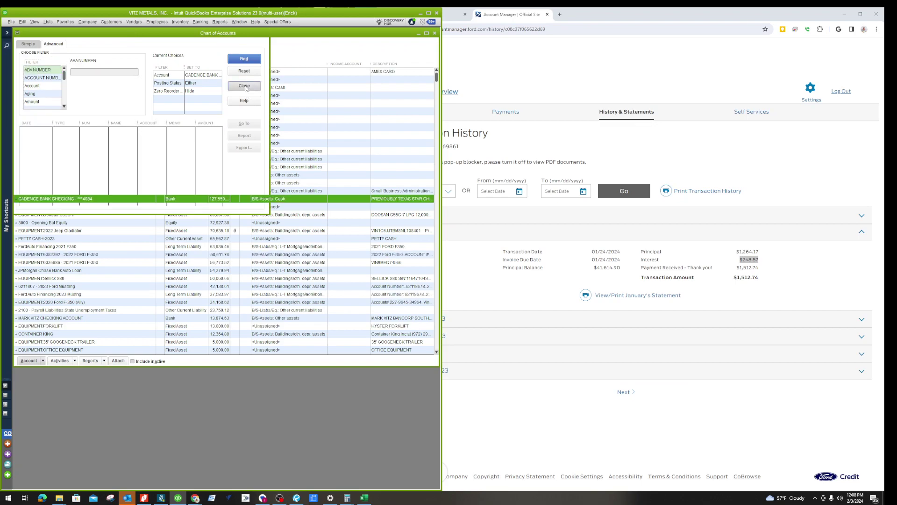
{"action": "left_click", "coordinate": [244, 86]}
{"action": "right_click", "coordinate": [67, 200]}
{"action": "left_click", "coordinate": [84, 330]}
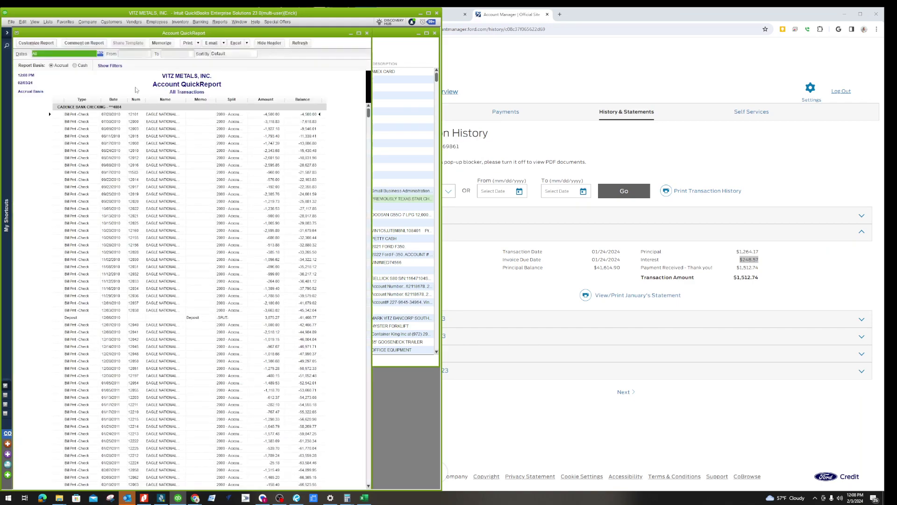
Limit the report to Last Fiscal Year, sort by Amount, and find the 01/24/2023 Ford Credit payment
{"action": "left_click", "coordinate": [42, 54]}
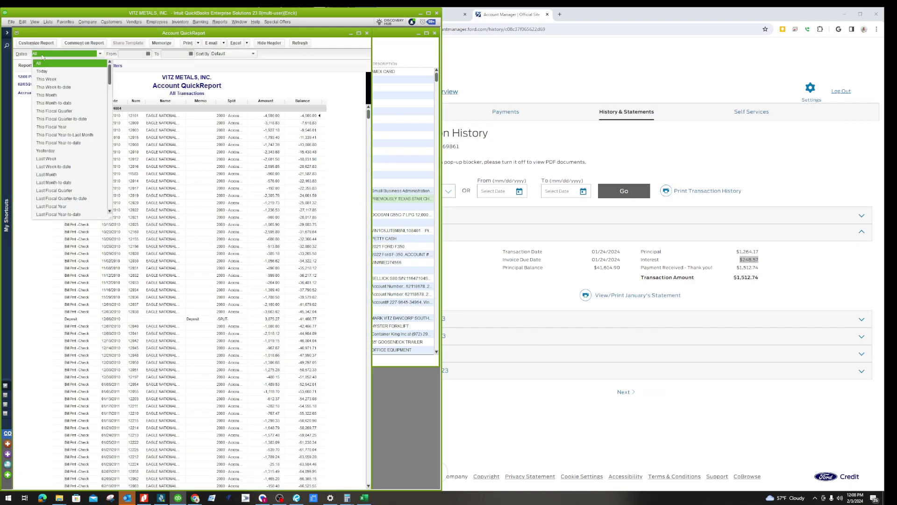
{"action": "left_click", "coordinate": [58, 207]}
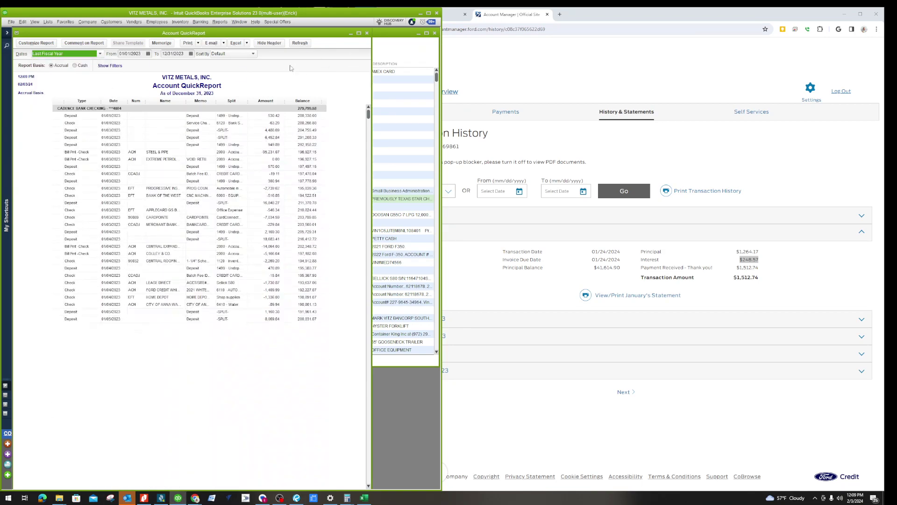
{"action": "left_click", "coordinate": [233, 54]}
{"action": "left_click", "coordinate": [222, 119]}
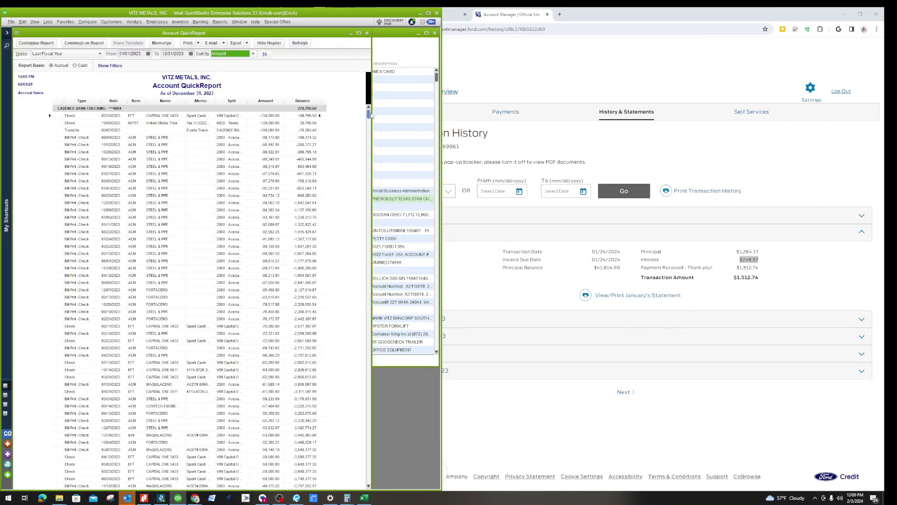
{"action": "scroll", "coordinate": [368, 225], "scroll_direction": "down", "scroll_amount": 10}
{"action": "left_click_drag", "start_coordinate": [369, 230], "coordinate": [363, 180]}
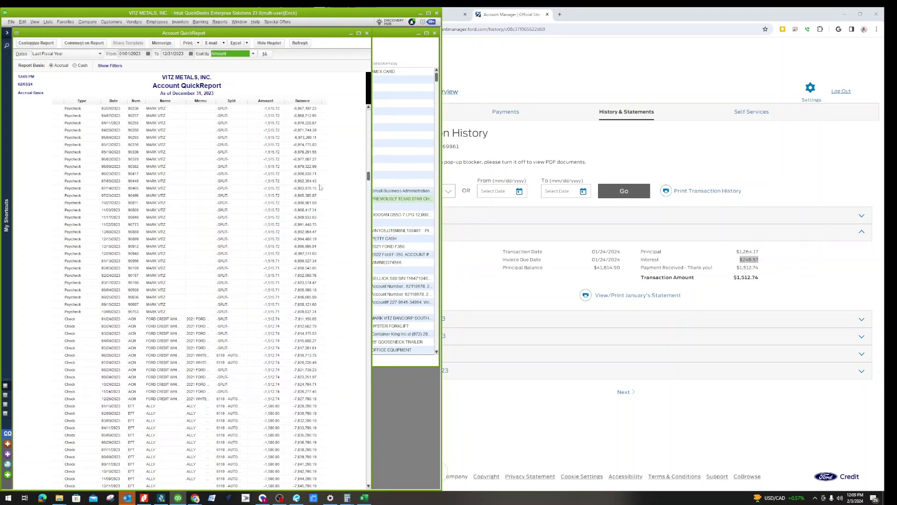
{"action": "scroll", "coordinate": [155, 233], "scroll_direction": "up", "scroll_amount": 10}
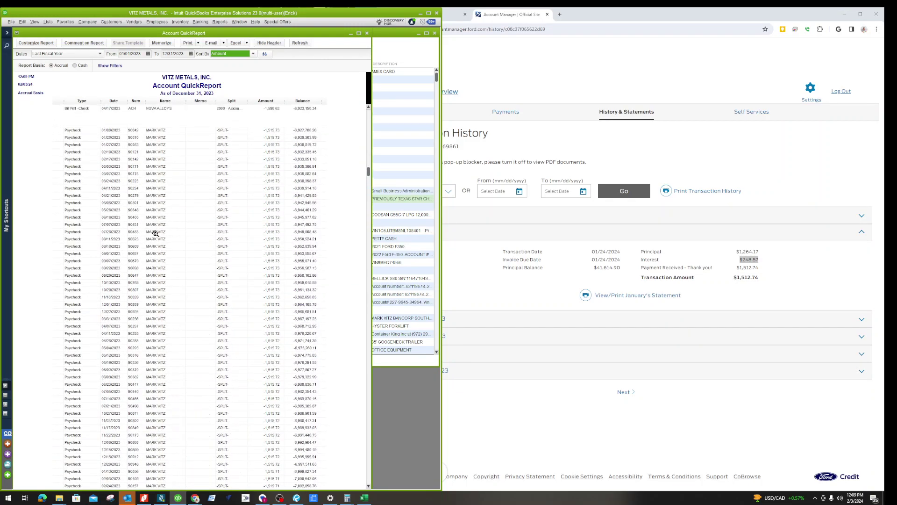
{"action": "scroll", "coordinate": [198, 297], "scroll_direction": "down", "scroll_amount": 5}
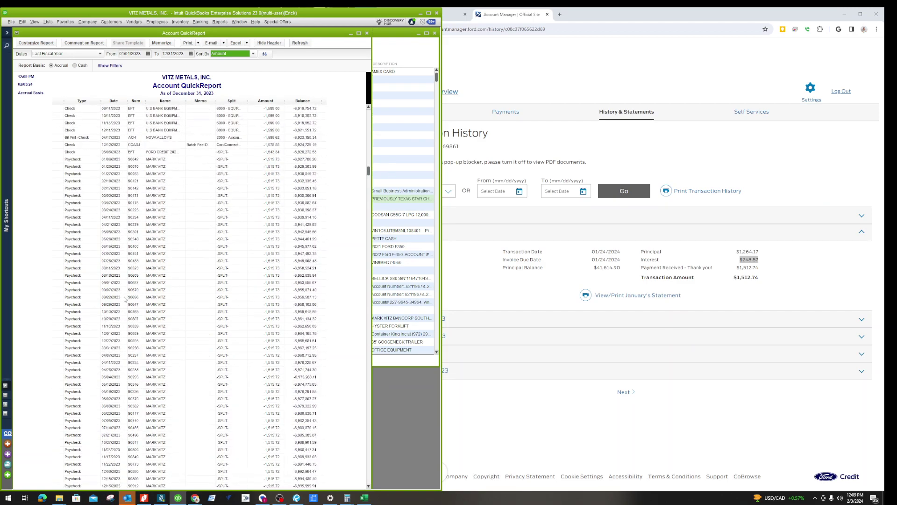
{"action": "scroll", "coordinate": [152, 271], "scroll_direction": "down", "scroll_amount": 7}
{"action": "scroll", "coordinate": [152, 272], "scroll_direction": "down", "scroll_amount": 5}
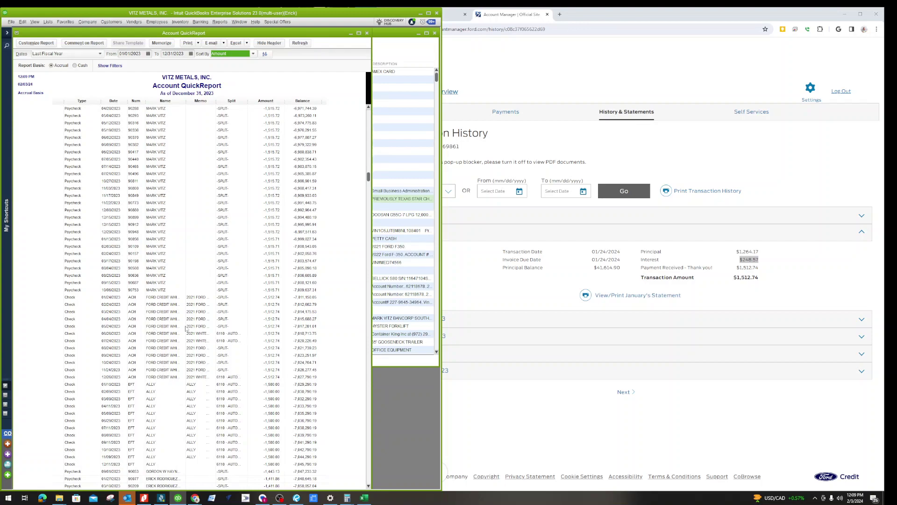
{"action": "left_click", "coordinate": [170, 299]}
Review the 01/24/2023 and 12/26/2023 Ford Credit checks without changing them
{"action": "double_click", "coordinate": [170, 298]}
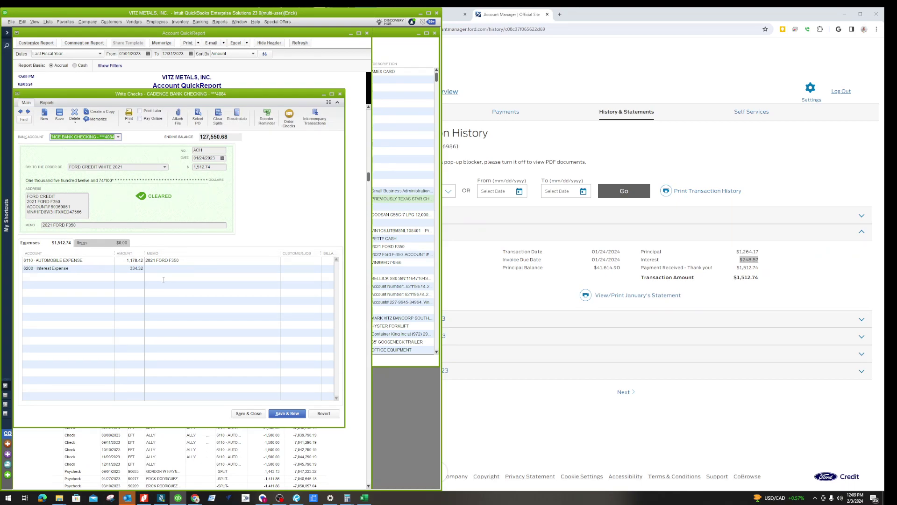
{"action": "key", "text": "Escape"}
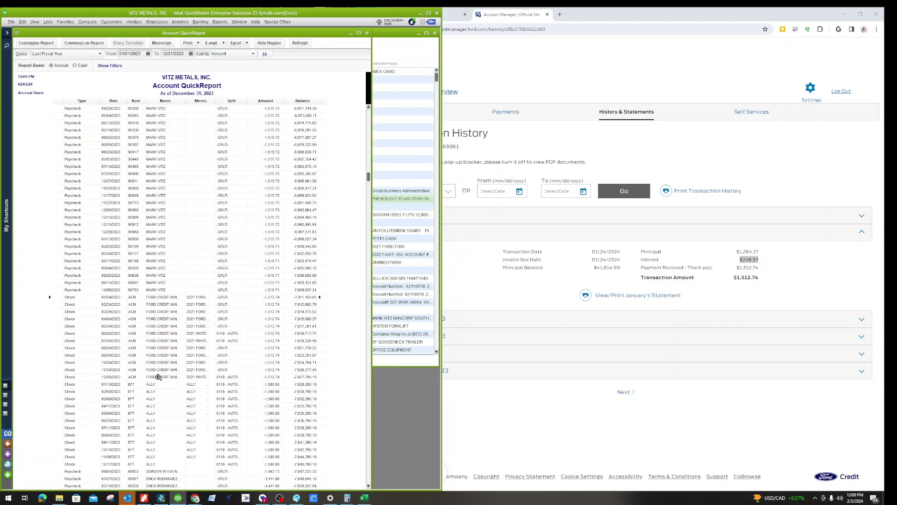
{"action": "double_click", "coordinate": [158, 377]}
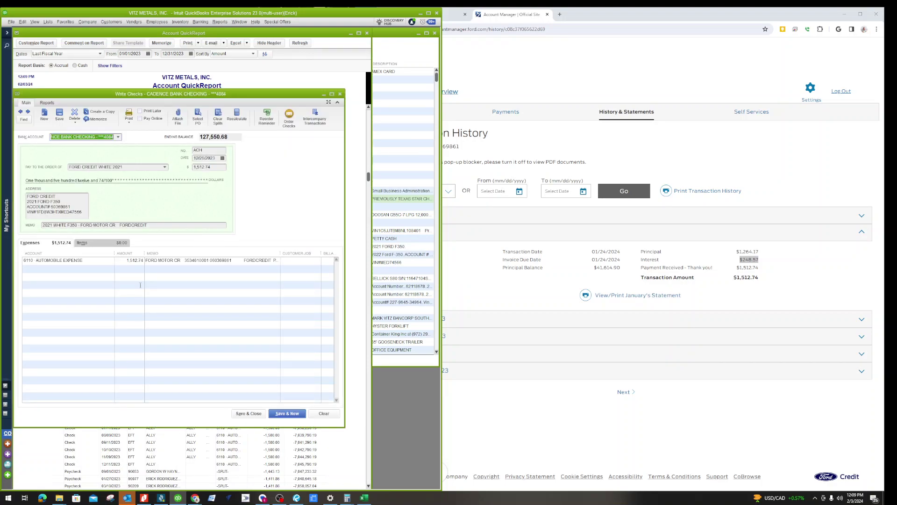
{"action": "left_click", "coordinate": [249, 415]}
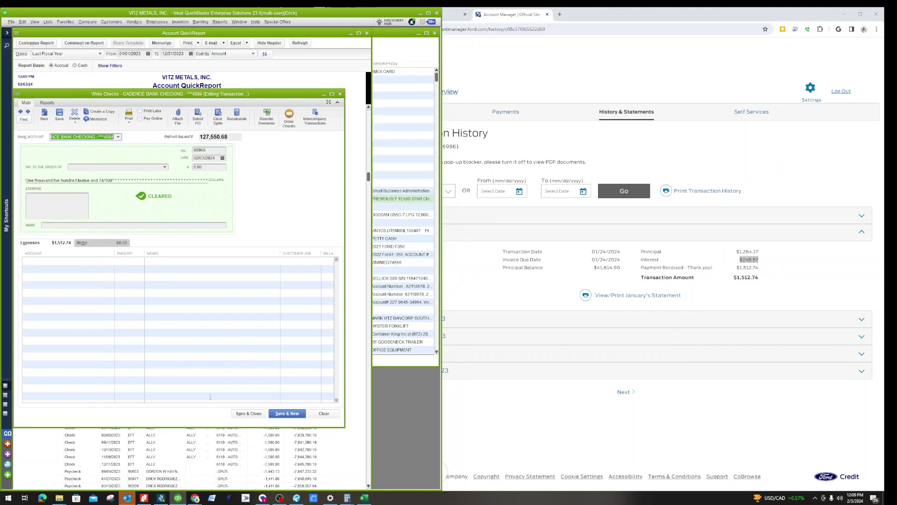
{"action": "left_click", "coordinate": [249, 414]}
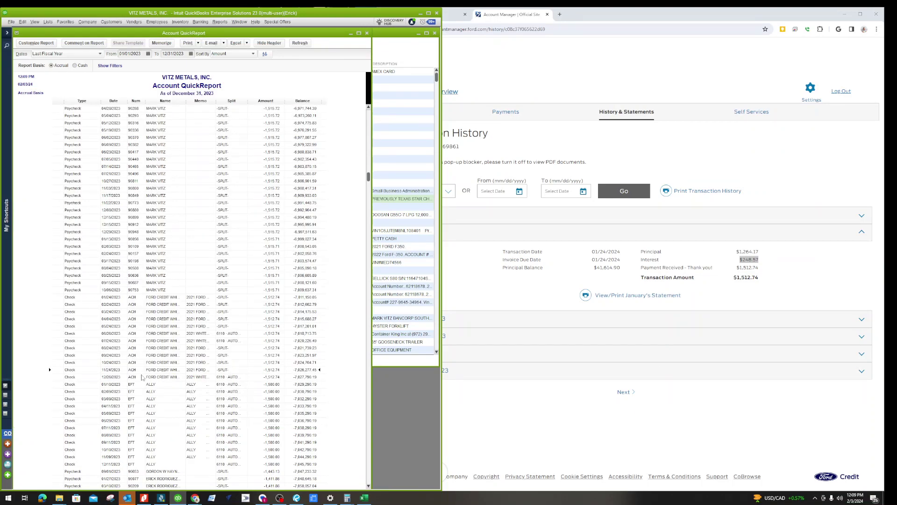
Duplicate the 11/24/2023 Ford Credit check and date the copy 01/24/2024
{"action": "double_click", "coordinate": [169, 369]}
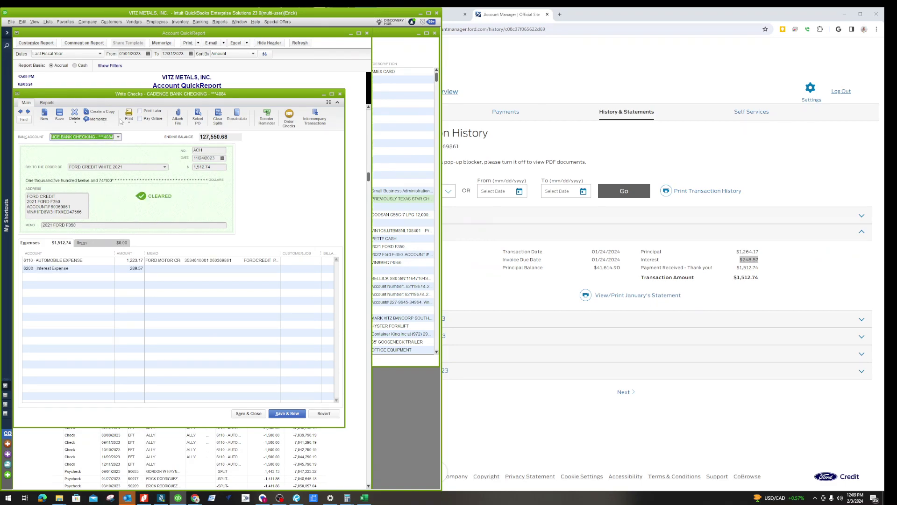
{"action": "left_click", "coordinate": [108, 116]}
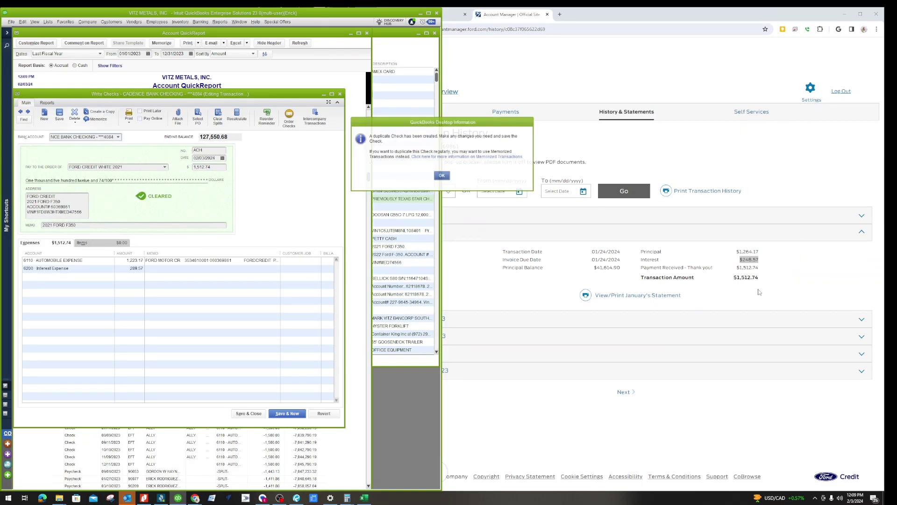
{"action": "left_click", "coordinate": [442, 176]}
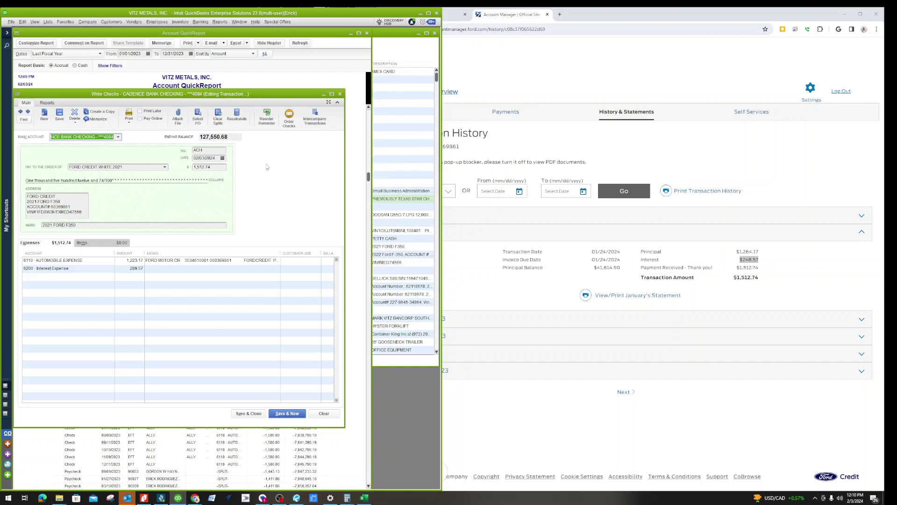
{"action": "left_click", "coordinate": [222, 158]}
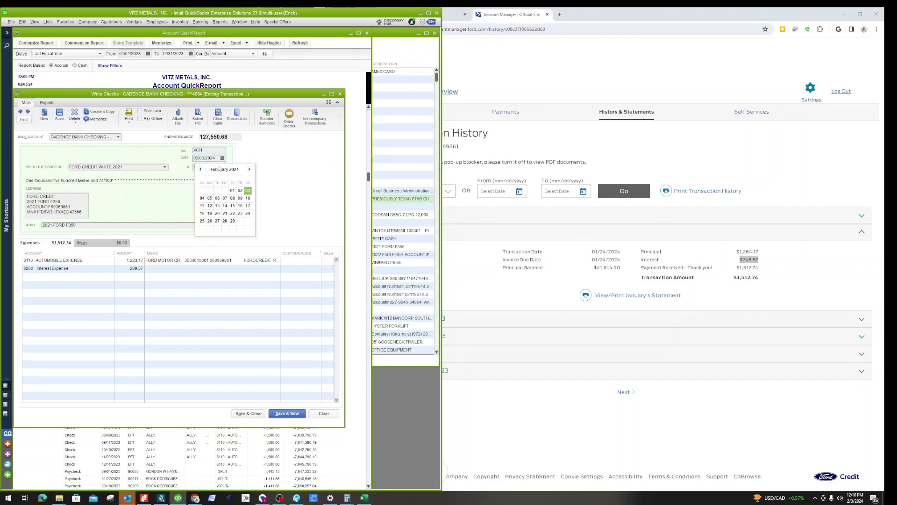
{"action": "left_click", "coordinate": [200, 169]}
{"action": "left_click", "coordinate": [225, 213]}
{"action": "left_click", "coordinate": [219, 169]}
Split the new check into 1,264.17 automobile expense and 248.57 interest expense
{"action": "left_click", "coordinate": [223, 300]}
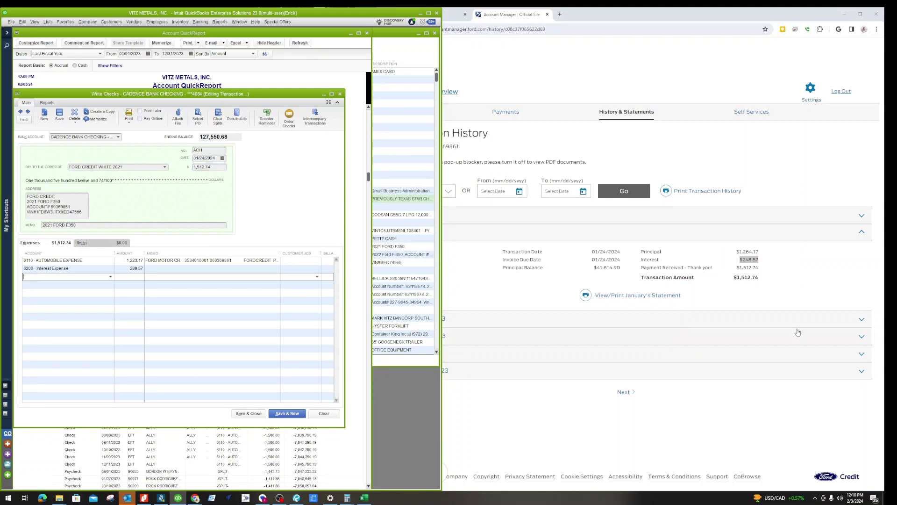
{"action": "left_click", "coordinate": [125, 261]}
{"action": "type", "text": "1264."}
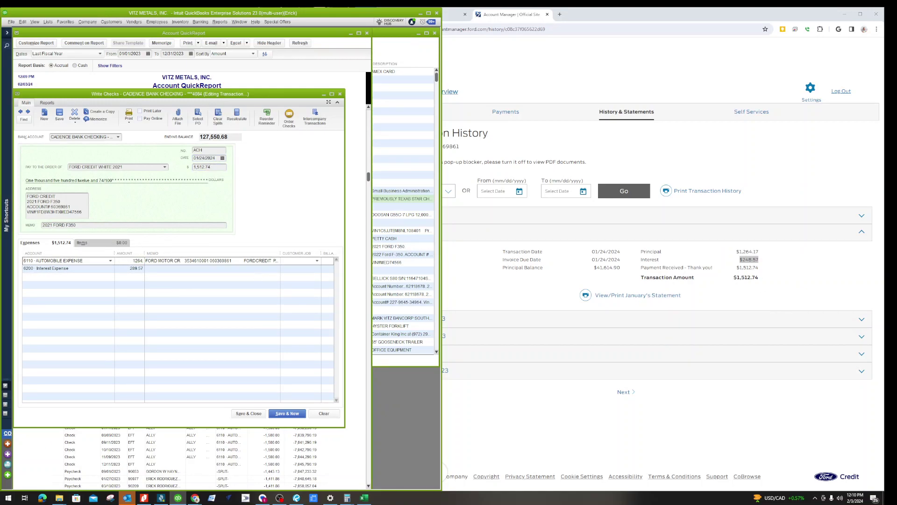
{"action": "key", "text": "Down"}
{"action": "type", "text": "24"}
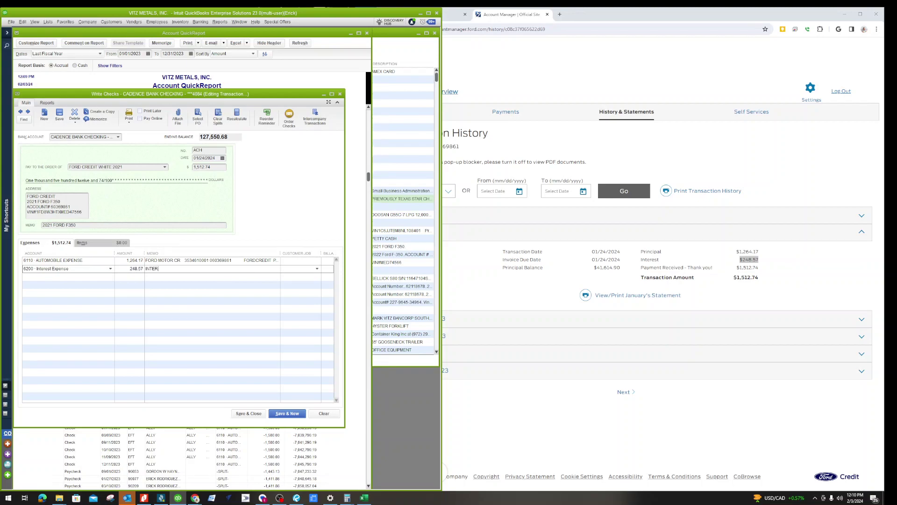
Download January's Ford Credit statement PDF and attach it to the check
{"action": "left_click", "coordinate": [640, 298]}
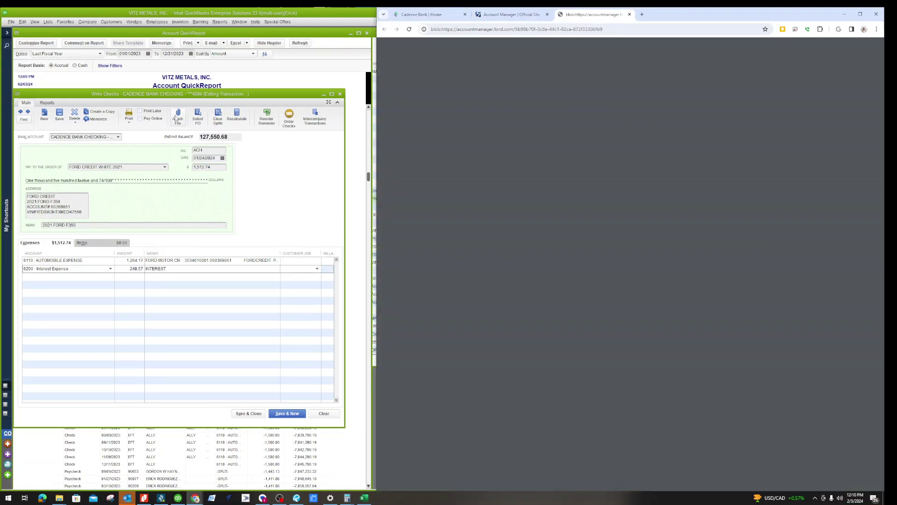
{"action": "left_click", "coordinate": [176, 118]}
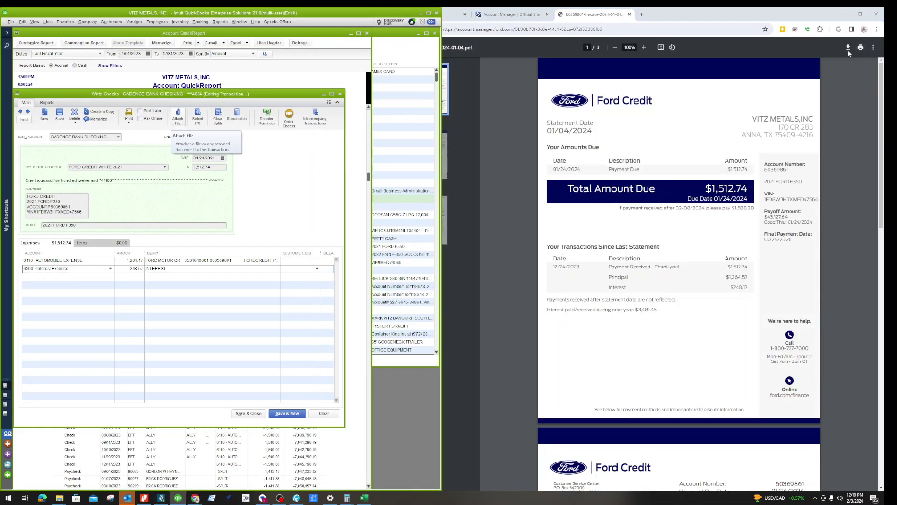
{"action": "left_click", "coordinate": [420, 247]}
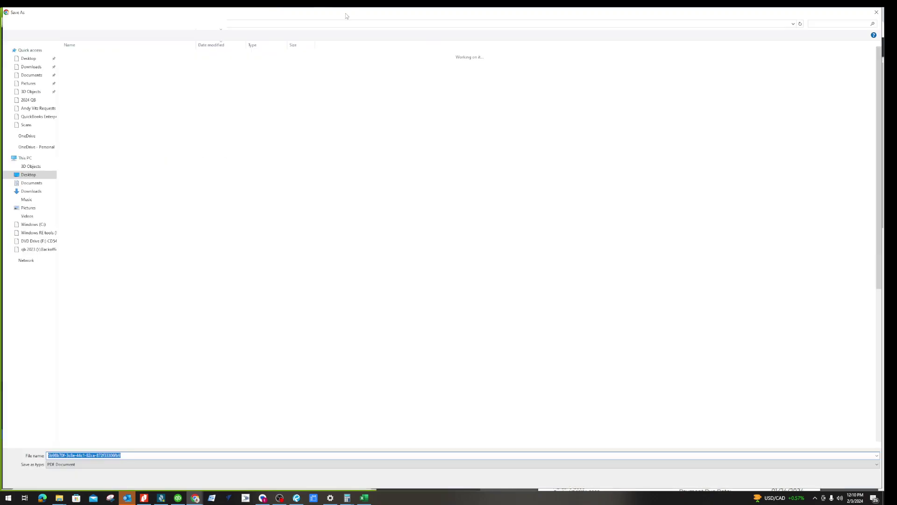
{"action": "left_click", "coordinate": [826, 479]}
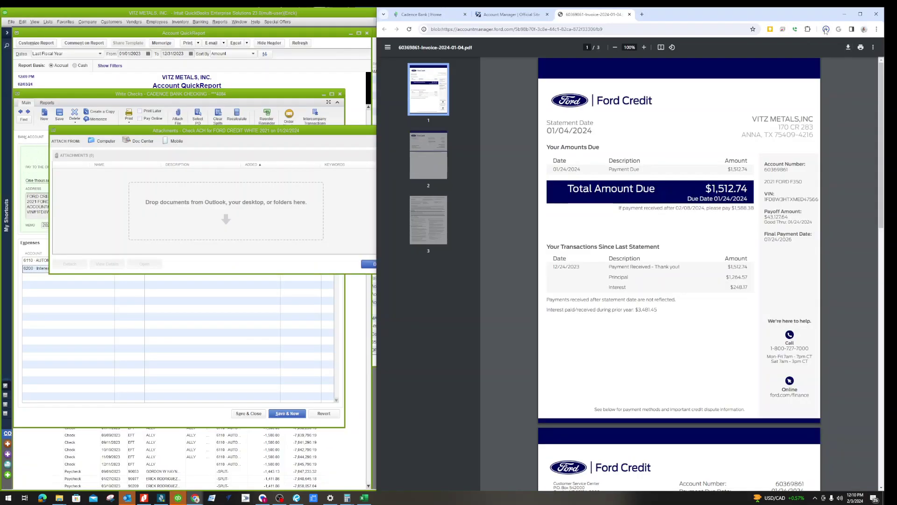
{"action": "left_click", "coordinate": [826, 30]}
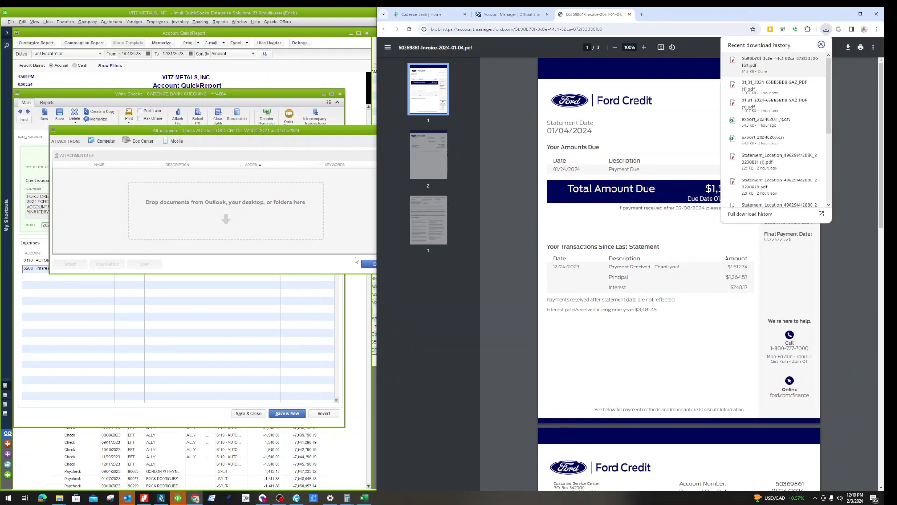
{"action": "left_click_drag", "start_coordinate": [776, 64], "coordinate": [224, 210]}
{"action": "left_click", "coordinate": [370, 264]}
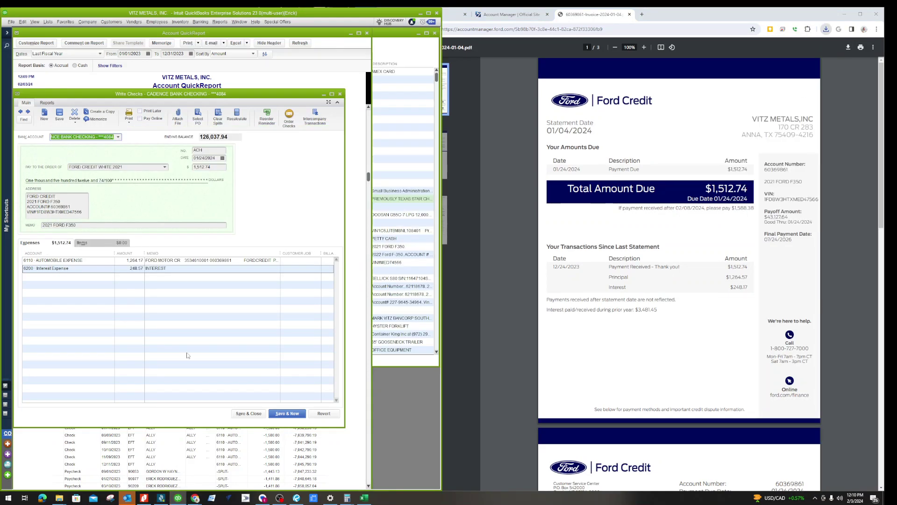
Save the Ford Credit check, set E198 in Excel to No Fill, and snap Excel to the right half
{"action": "left_click", "coordinate": [250, 413]}
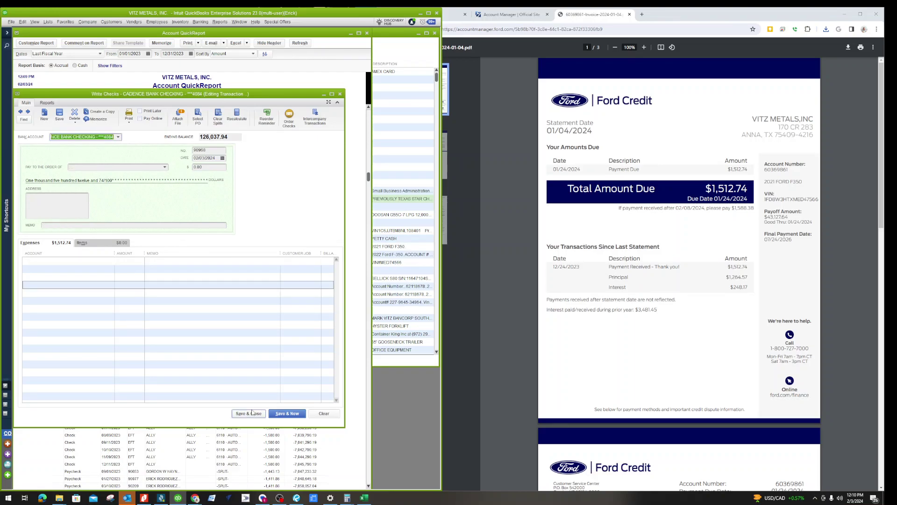
{"action": "left_click", "coordinate": [365, 498]}
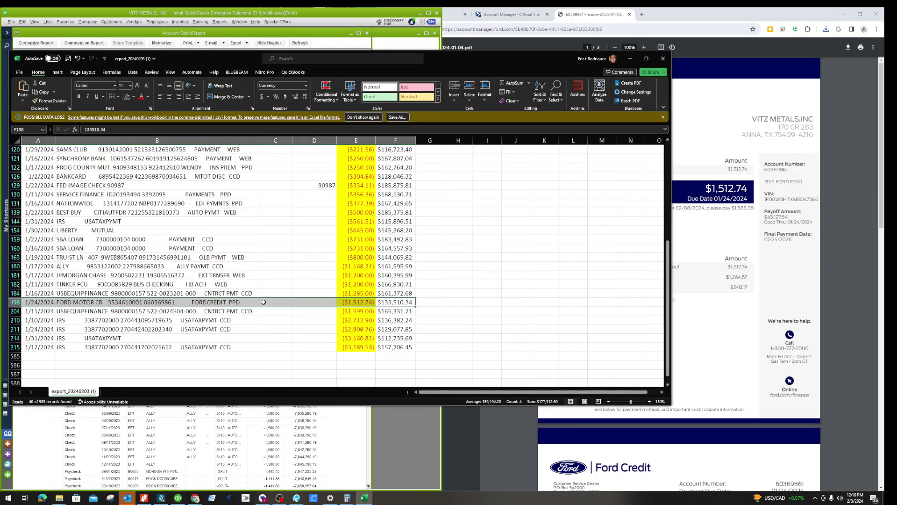
{"action": "left_click", "coordinate": [338, 302]}
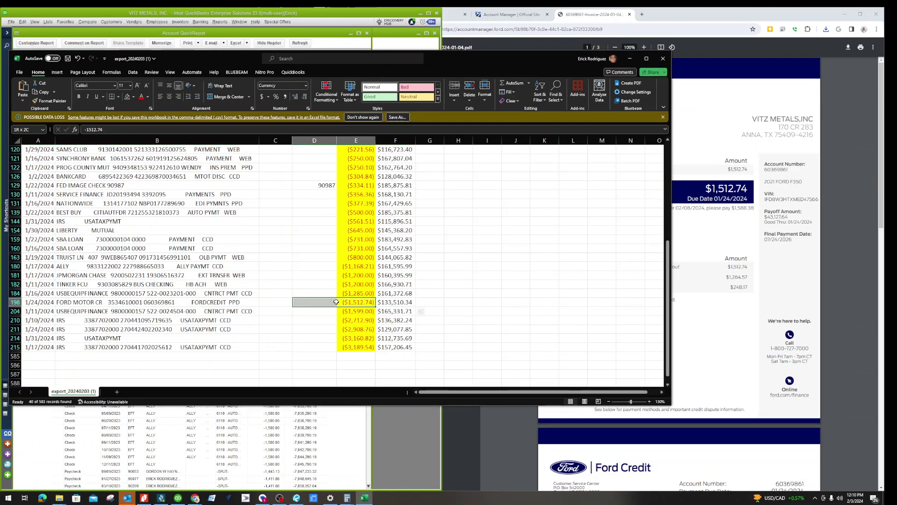
{"action": "left_click", "coordinate": [128, 97]}
{"action": "key", "text": "super+Right"}
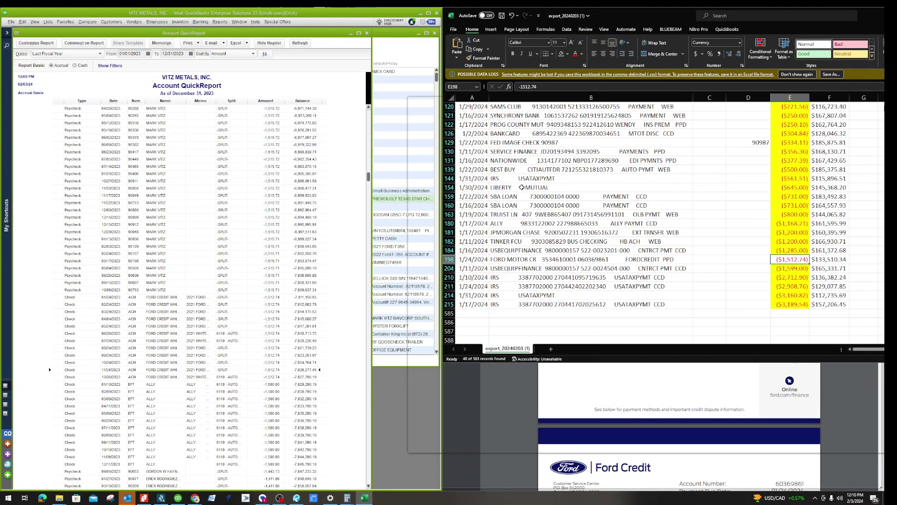
Open the Cadence Bank Checking reconciliation and tick the 01/24/2024 Ford Credit 1,512.74 payment
{"action": "left_click", "coordinate": [201, 22]}
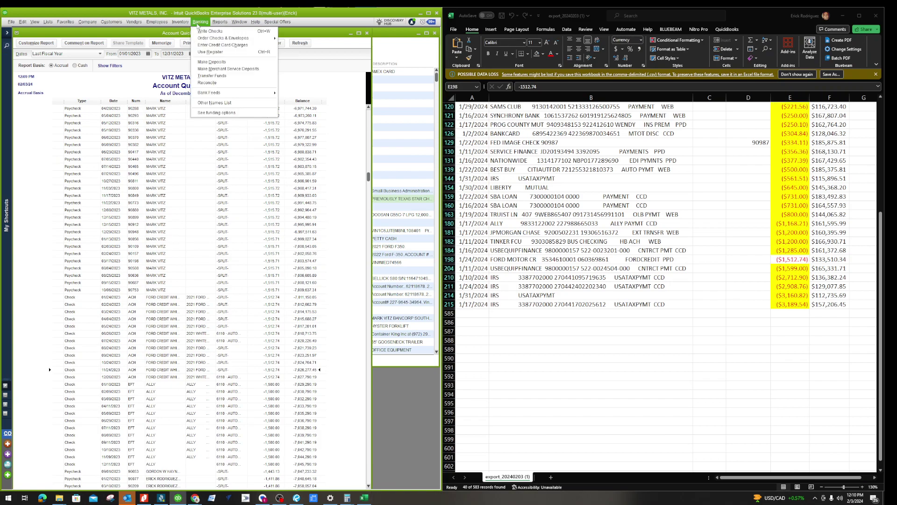
{"action": "left_click", "coordinate": [206, 83]}
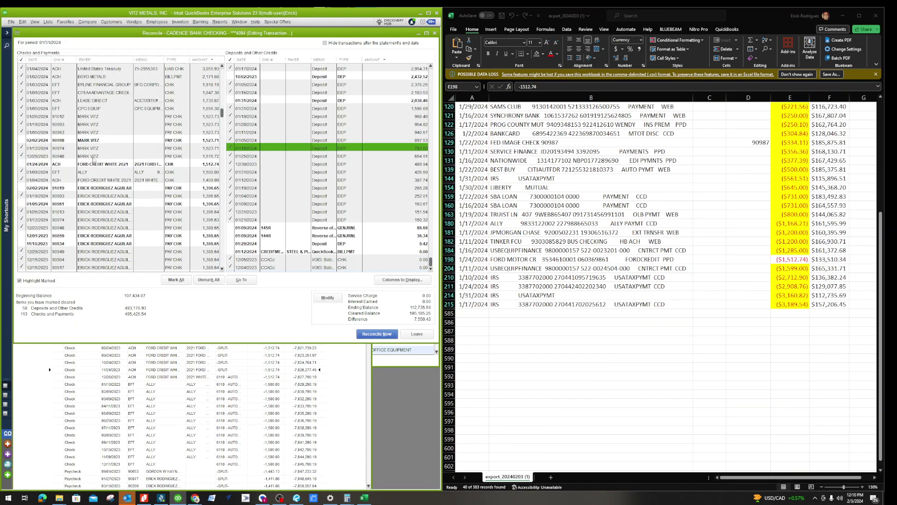
{"action": "left_click", "coordinate": [98, 163]}
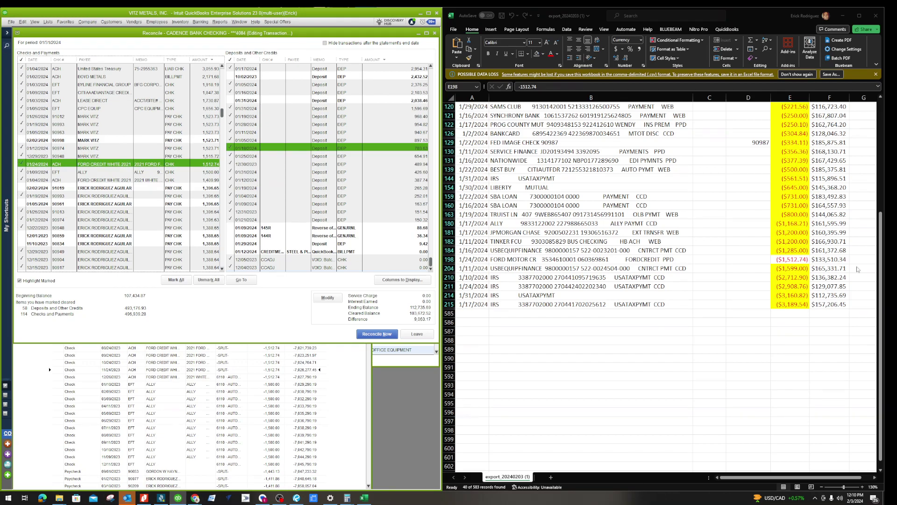
{"action": "scroll", "coordinate": [760, 355], "scroll_direction": "up", "scroll_amount": 6}
{"action": "scroll", "coordinate": [698, 254], "scroll_direction": "down", "scroll_amount": 3}
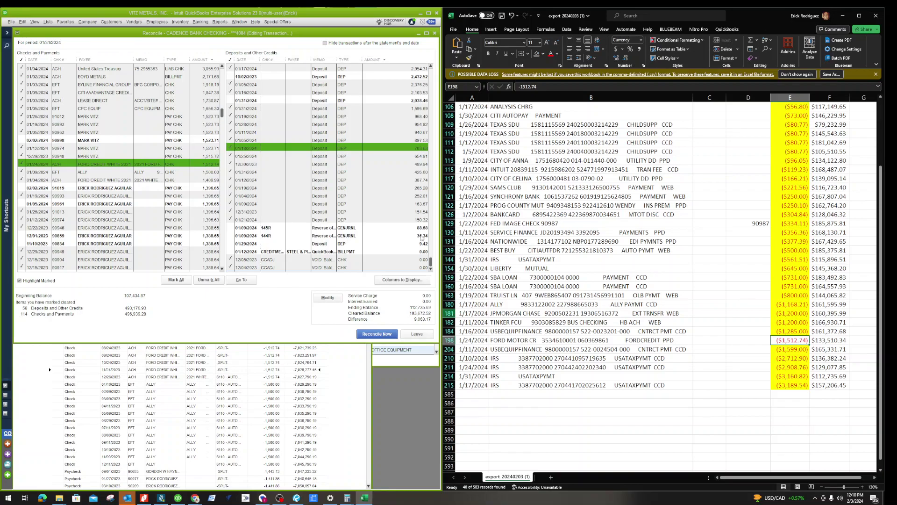
Compare the JPMORGAN CHASE, SBA LOAN and LIBERTY MUTUAL entries, then return to the reconciliation
{"action": "left_click", "coordinate": [519, 313]}
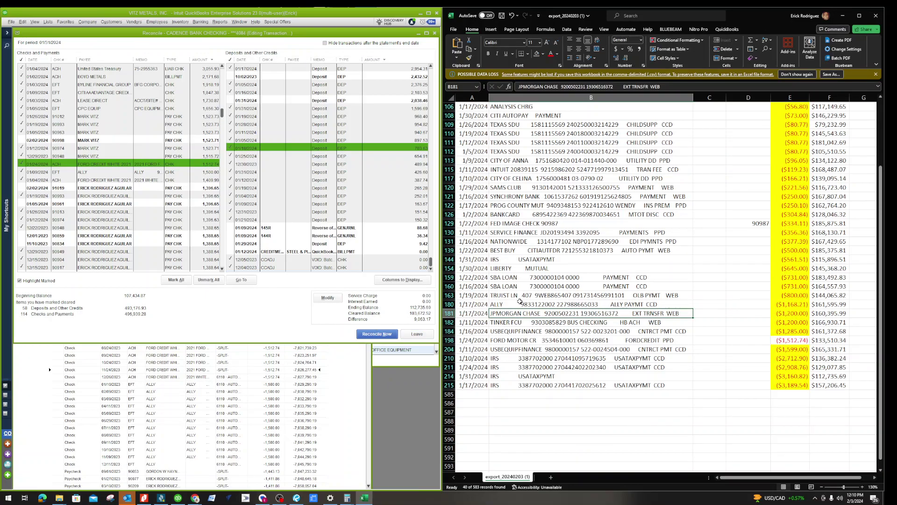
{"action": "left_click", "coordinate": [562, 286]}
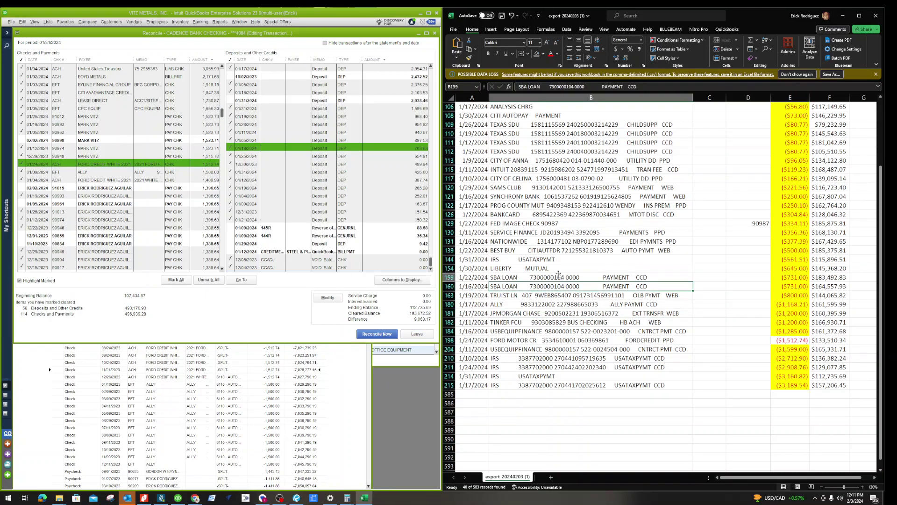
{"action": "left_click", "coordinate": [366, 358]}
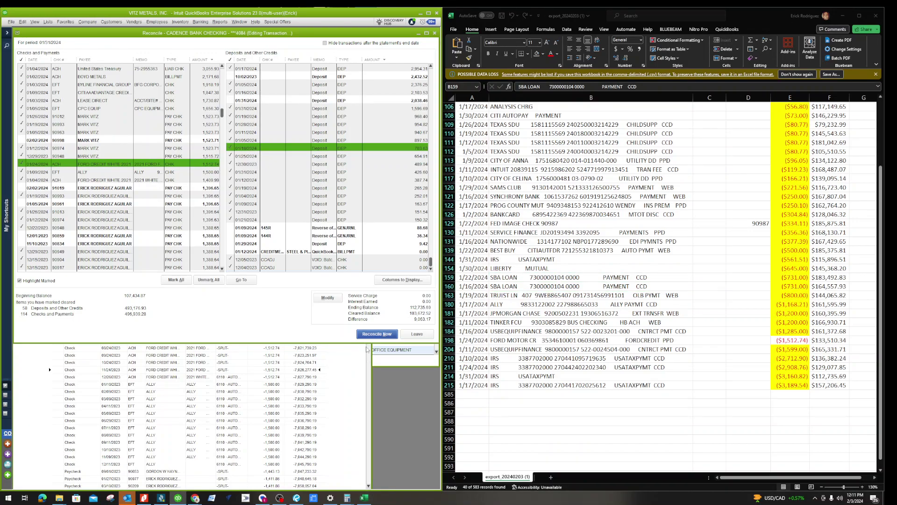
{"action": "left_click", "coordinate": [657, 279]}
{"action": "left_click", "coordinate": [511, 267]}
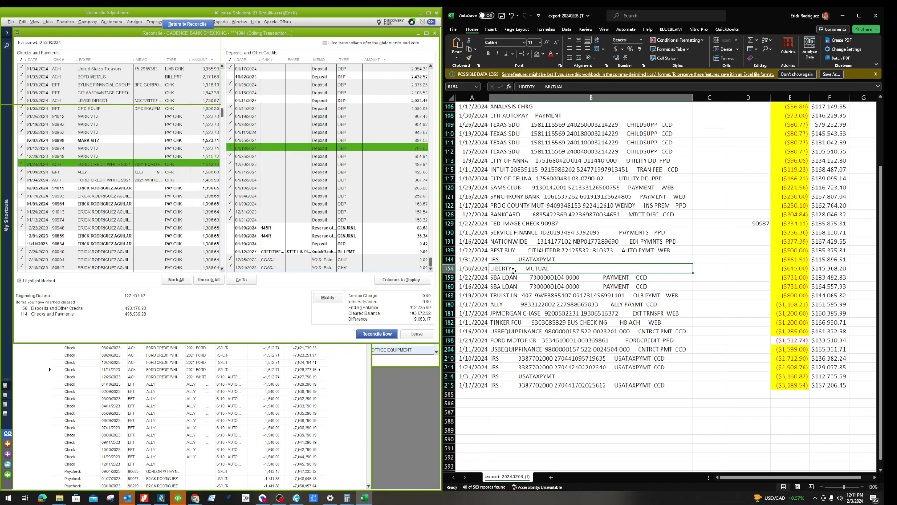
{"action": "left_click", "coordinate": [181, 28]}
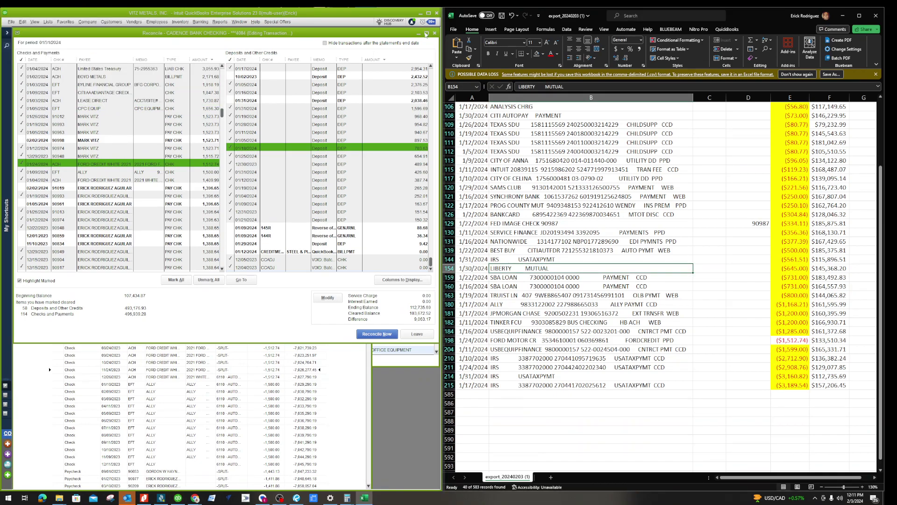
{"action": "left_click", "coordinate": [235, 324]}
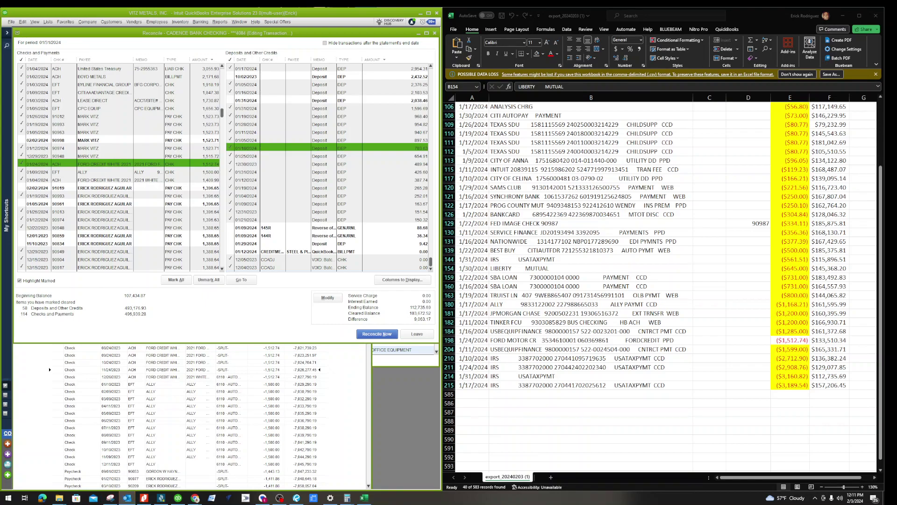
Leave the reconciliation and close the account report, checking the NATIONWIDE -377.39 row in the export
{"action": "key", "text": "Escape"}
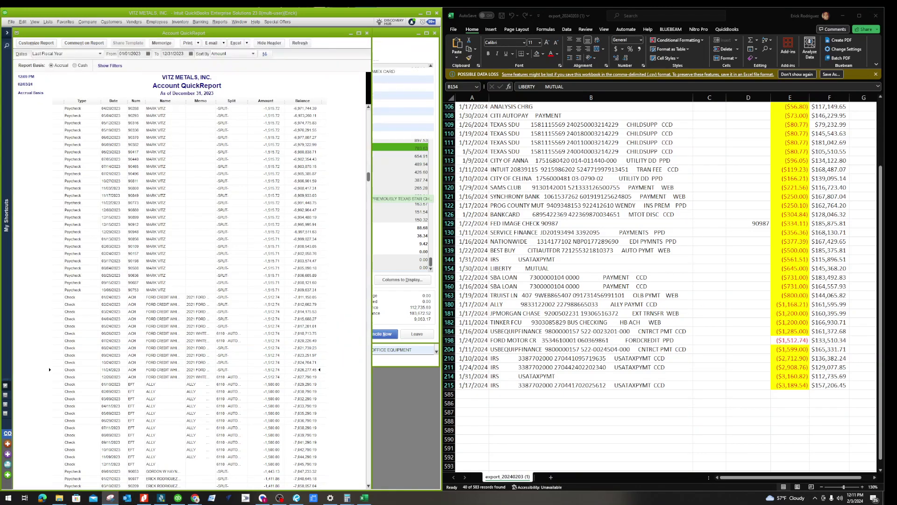
{"action": "left_click", "coordinate": [573, 250]}
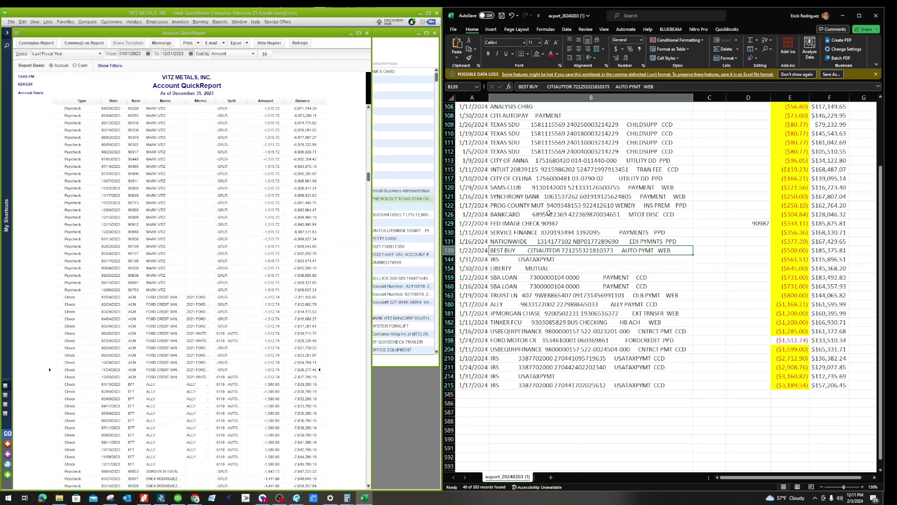
{"action": "left_click_drag", "start_coordinate": [539, 242], "coordinate": [790, 241]}
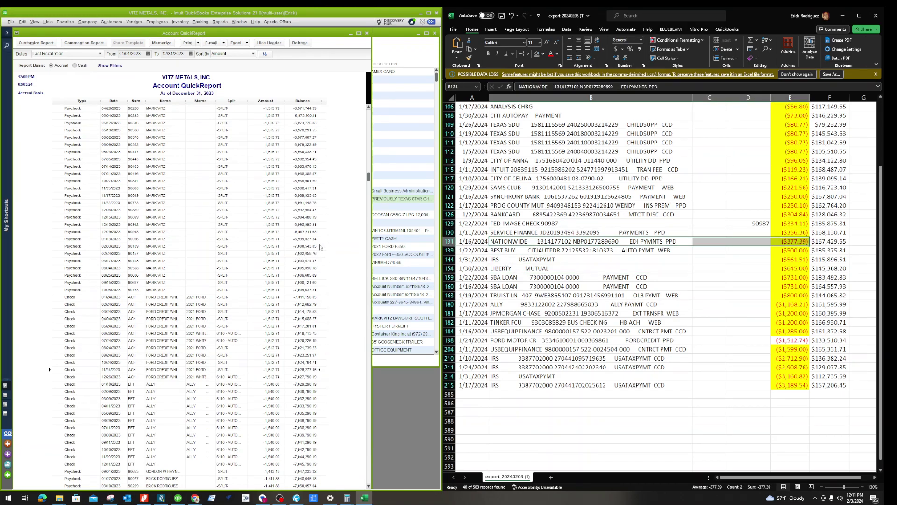
{"action": "left_click", "coordinate": [366, 33]}
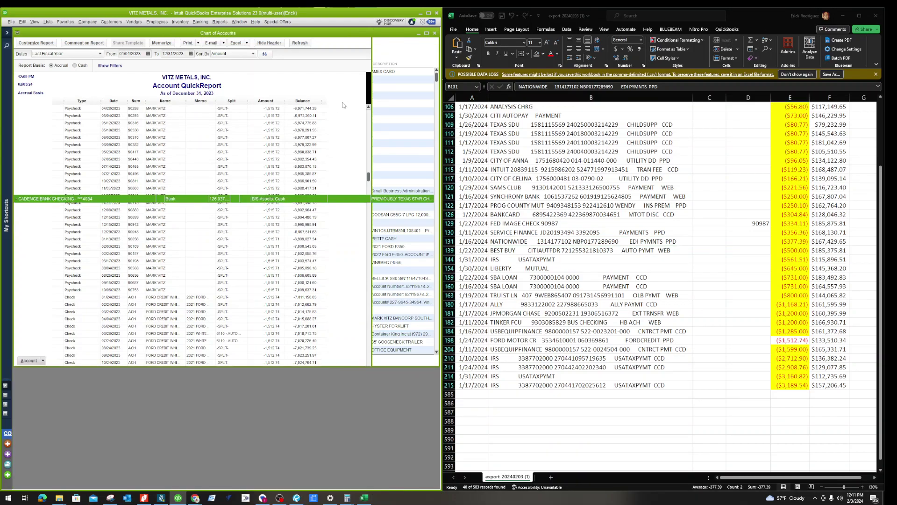
{"action": "left_click_drag", "start_coordinate": [522, 240], "coordinate": [785, 242]}
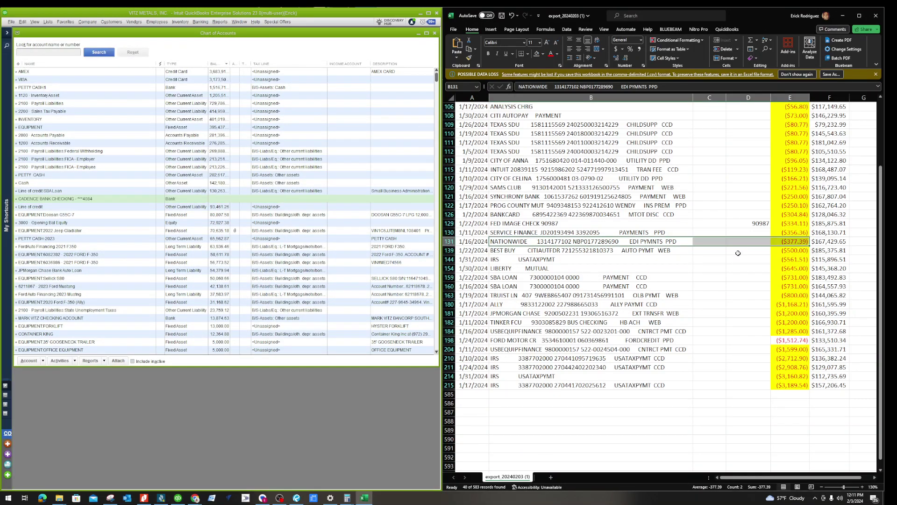
Run an Account QuickReport on CADENCE BANK CHECKING from the Chart of Accounts
{"action": "right_click", "coordinate": [61, 199]}
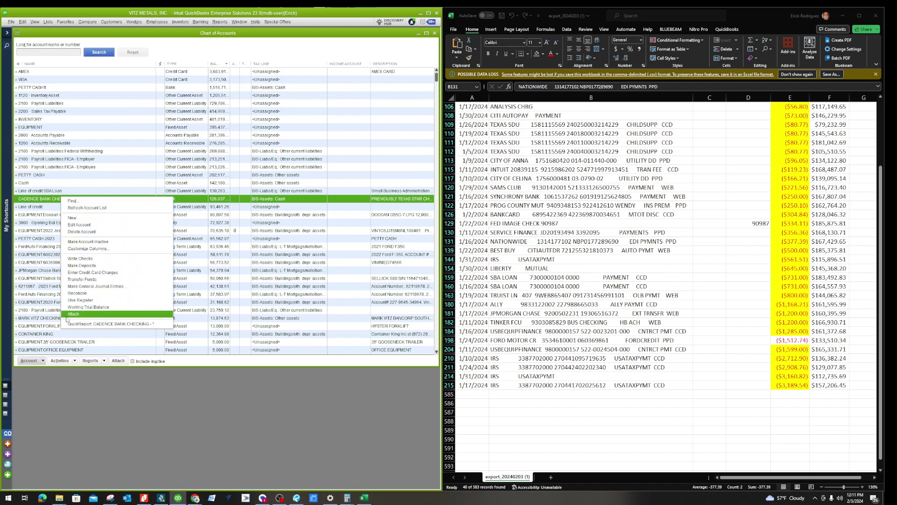
{"action": "left_click", "coordinate": [50, 202]}
{"action": "right_click", "coordinate": [51, 202]}
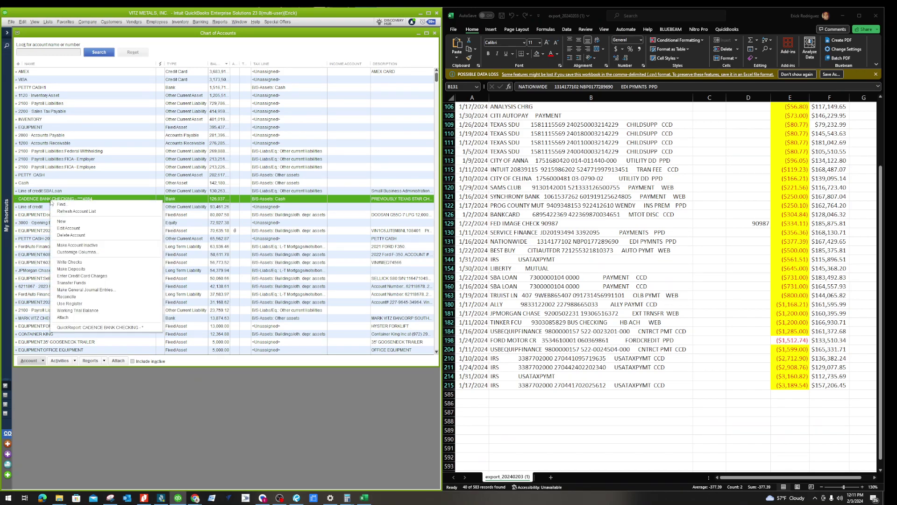
{"action": "left_click", "coordinate": [67, 329]}
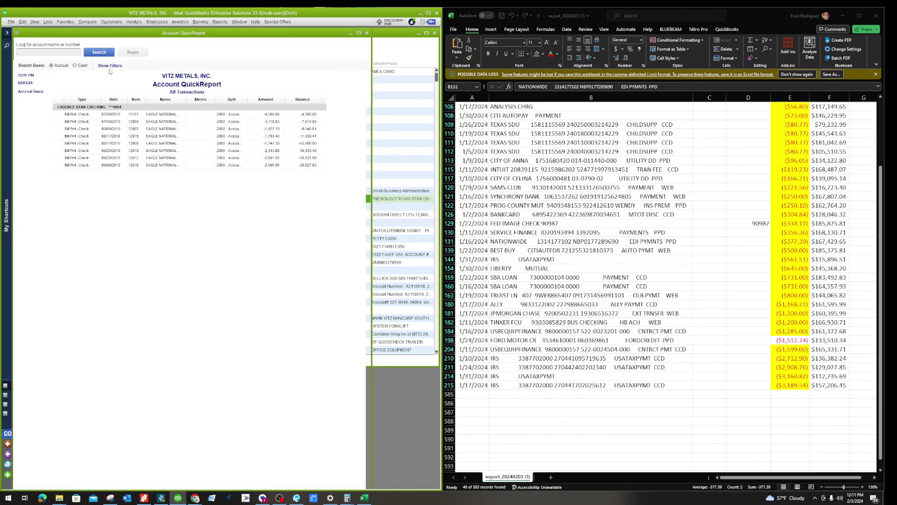
Limit the checking QuickReport to last fiscal year and sort it by Amount
{"action": "left_click", "coordinate": [100, 54]}
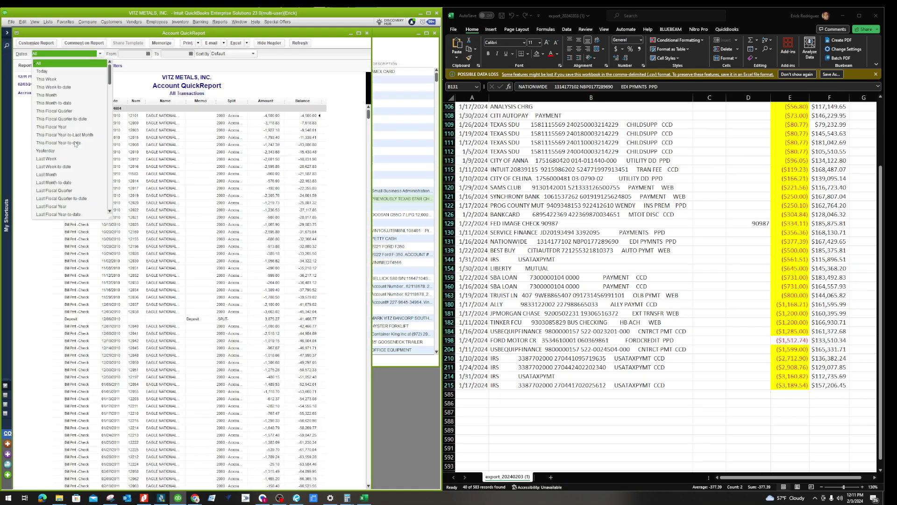
{"action": "left_click", "coordinate": [52, 206]}
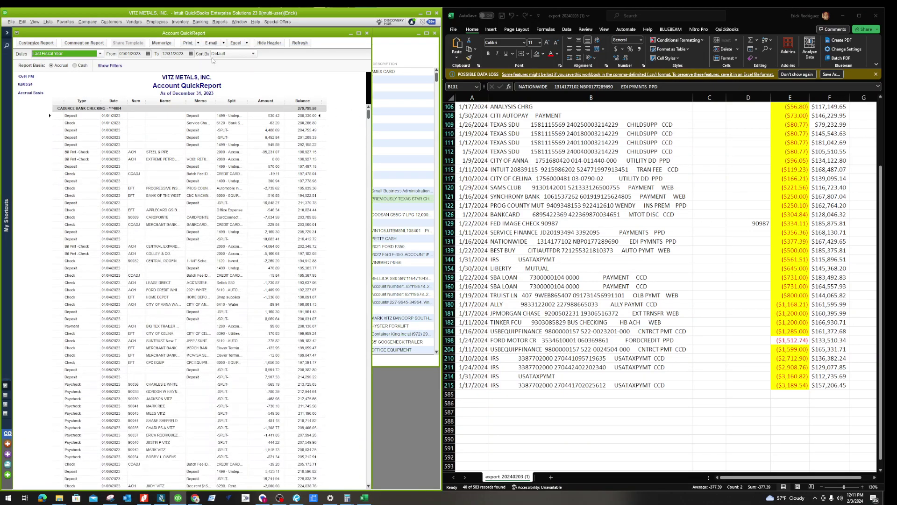
{"action": "left_click", "coordinate": [253, 54]}
{"action": "left_click", "coordinate": [233, 121]}
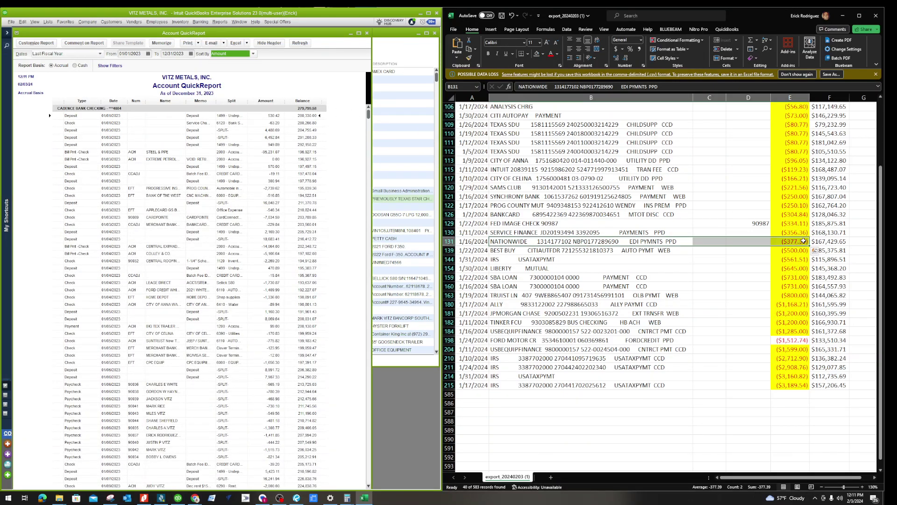
Pick out the 11/14/2023 NATIONWIDE payment and its matching row 131 entry in the export
{"action": "scroll", "coordinate": [368, 117], "scroll_direction": "down", "scroll_amount": 15}
{"action": "key", "text": "shift+Down"}
{"action": "left_click", "coordinate": [816, 242], "text": "shift"}
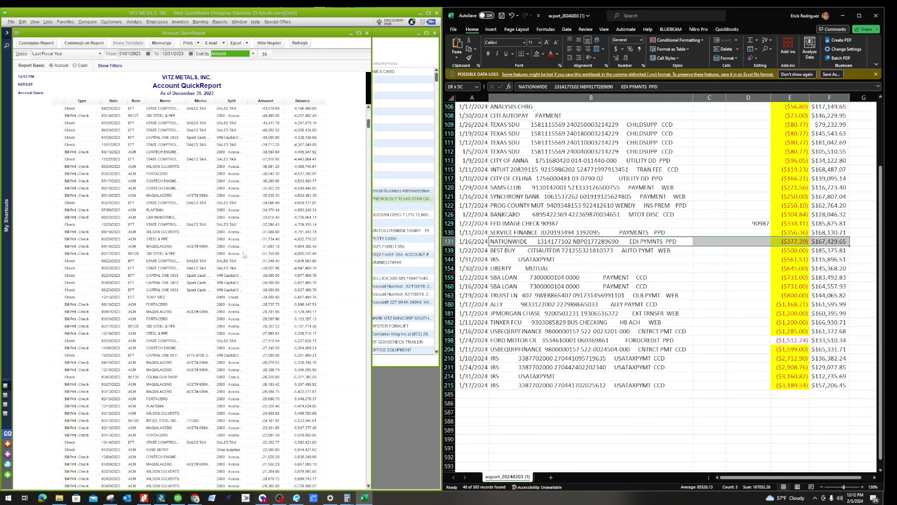
{"action": "left_click", "coordinate": [368, 241]}
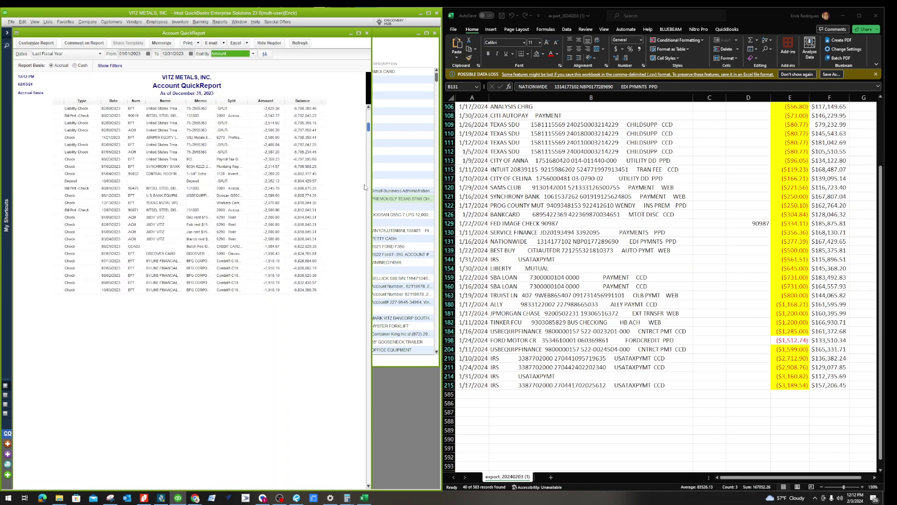
{"action": "scroll", "coordinate": [368, 241], "scroll_direction": "down", "scroll_amount": 15}
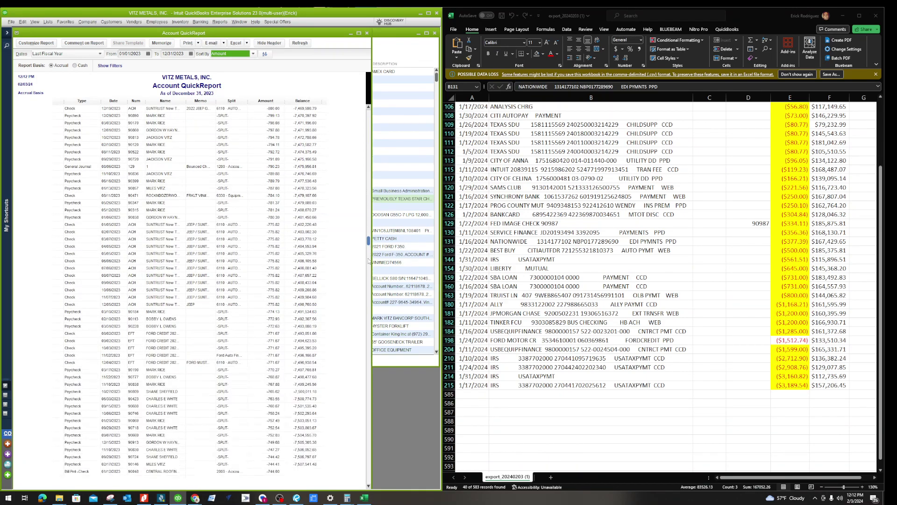
{"action": "scroll", "coordinate": [335, 253], "scroll_direction": "down", "scroll_amount": 10}
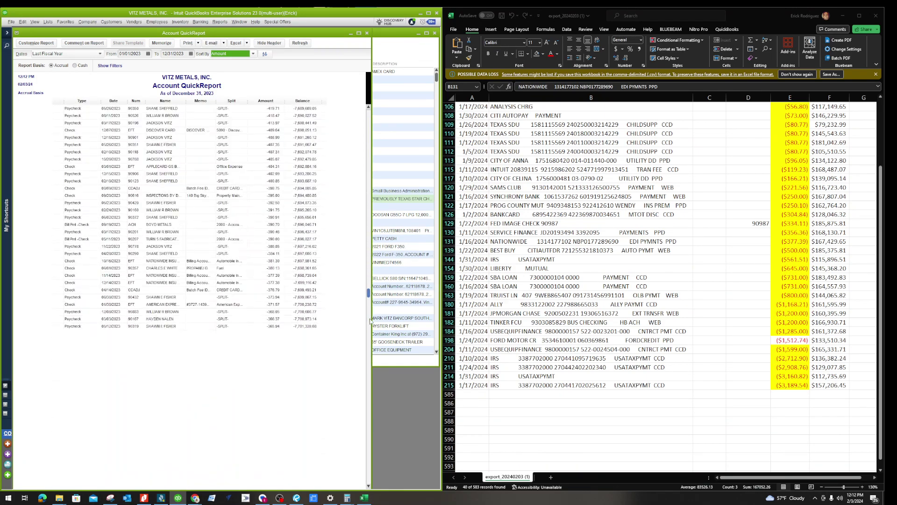
{"action": "scroll", "coordinate": [335, 253], "scroll_direction": "up", "scroll_amount": 10}
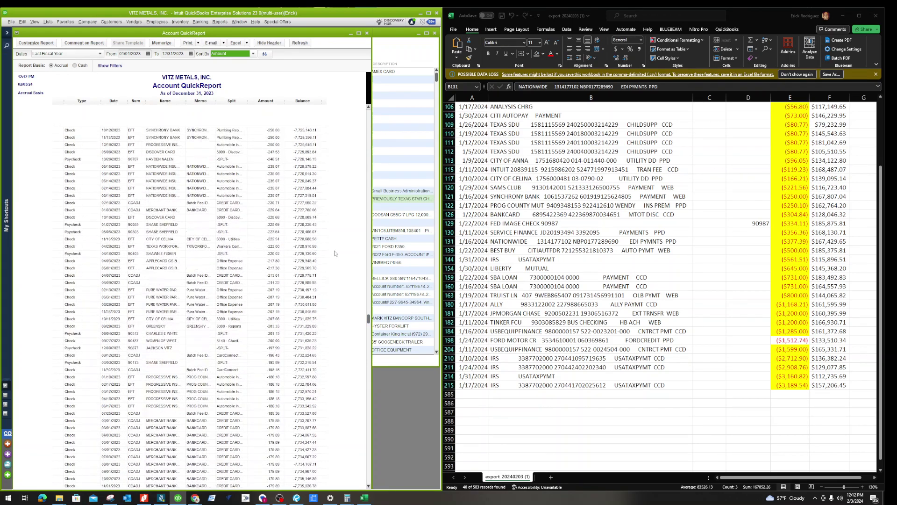
{"action": "scroll", "coordinate": [335, 253], "scroll_direction": "up", "scroll_amount": 10}
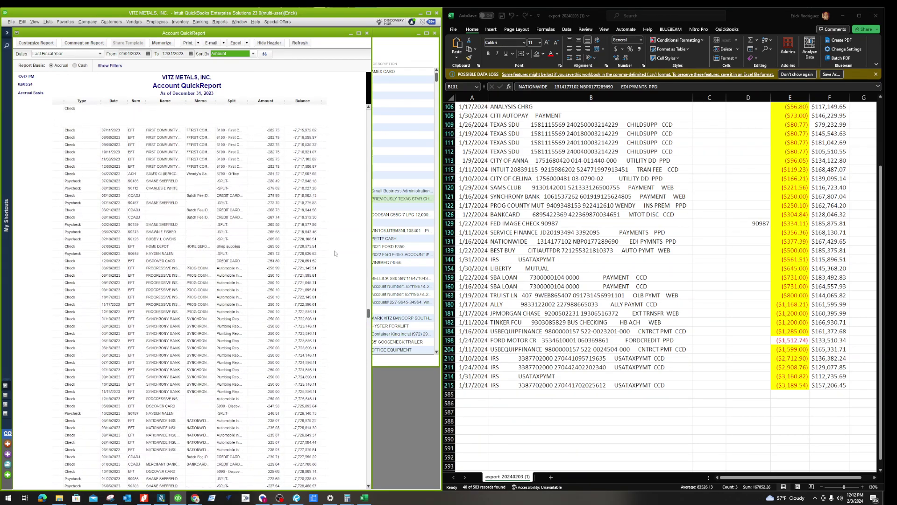
{"action": "scroll", "coordinate": [336, 254], "scroll_direction": "up", "scroll_amount": 10}
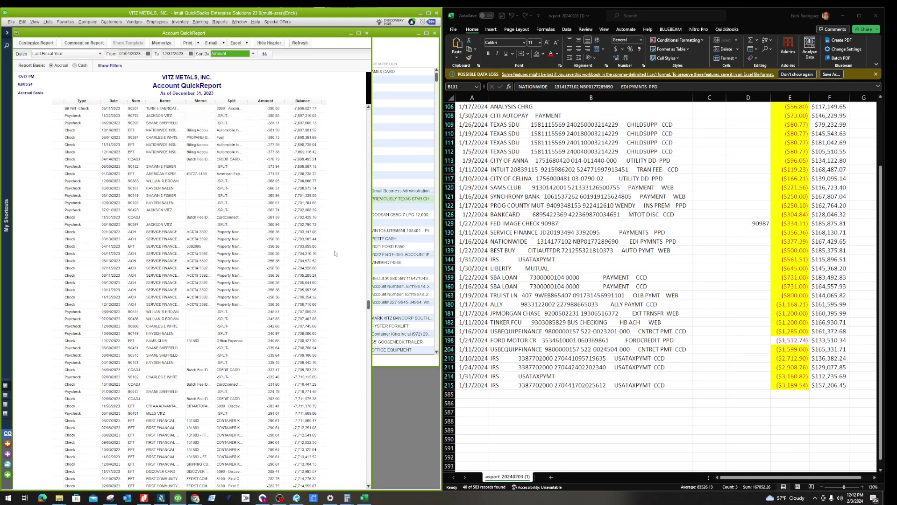
{"action": "left_click", "coordinate": [171, 146]}
{"action": "key", "text": "alt+Tab"}
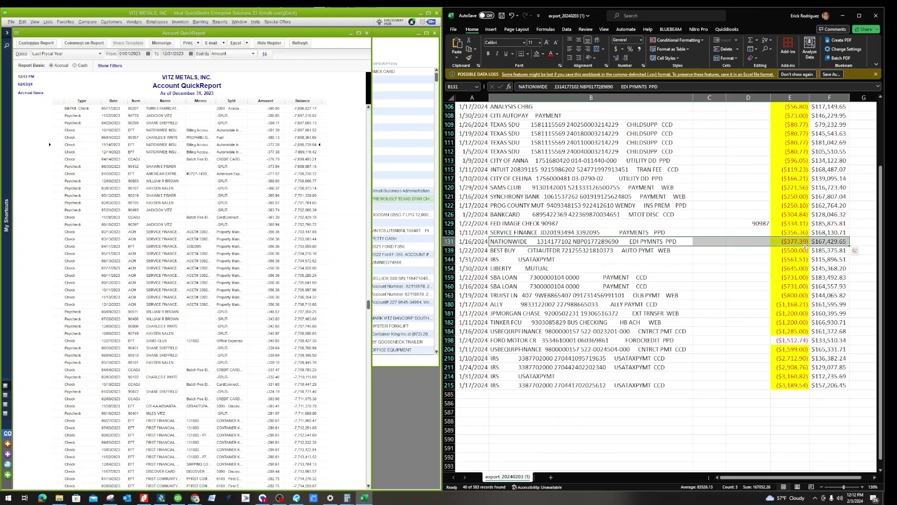
{"action": "left_click", "coordinate": [644, 238]}
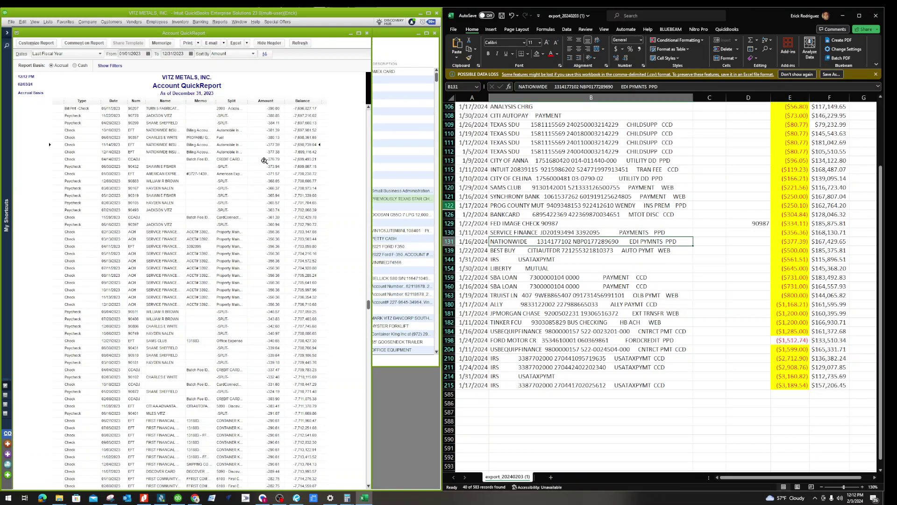
Open the 11/14/2023 Nationwide Insurance check and create a copy of it
{"action": "double_click", "coordinate": [179, 148]}
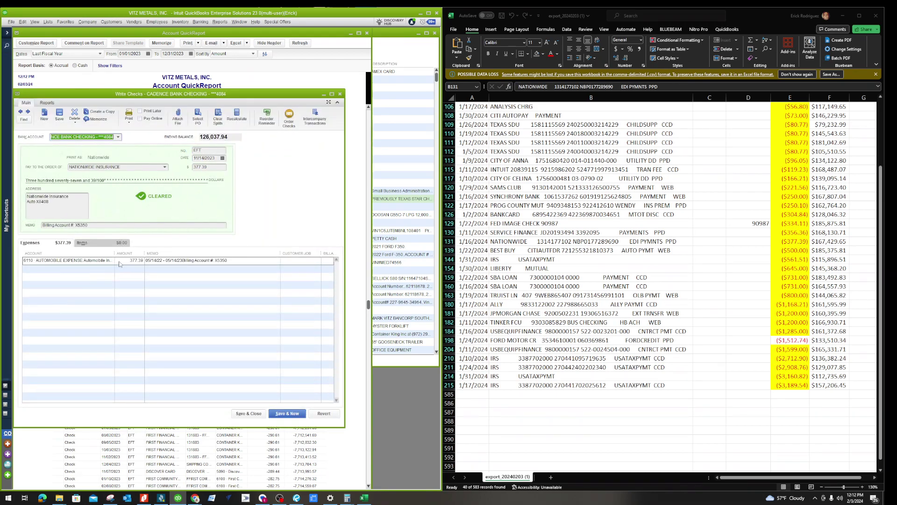
{"action": "double_click", "coordinate": [115, 255]}
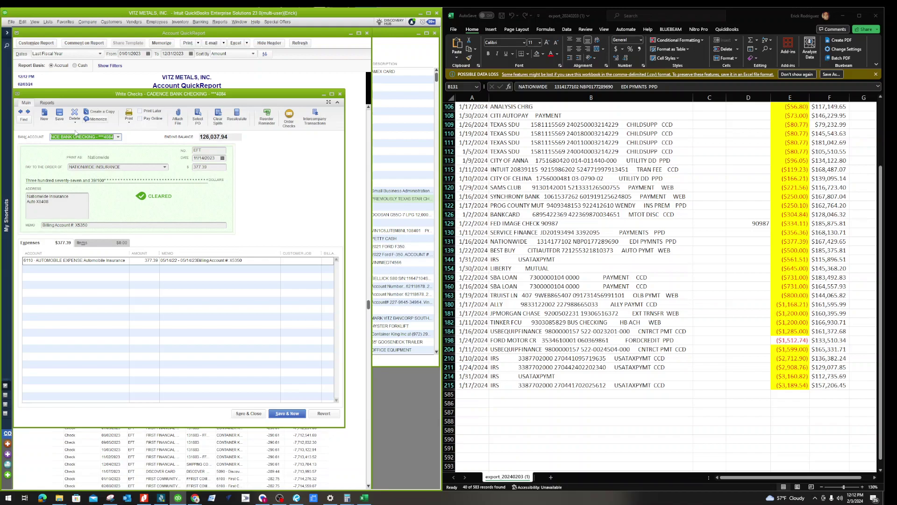
{"action": "left_click", "coordinate": [99, 113]}
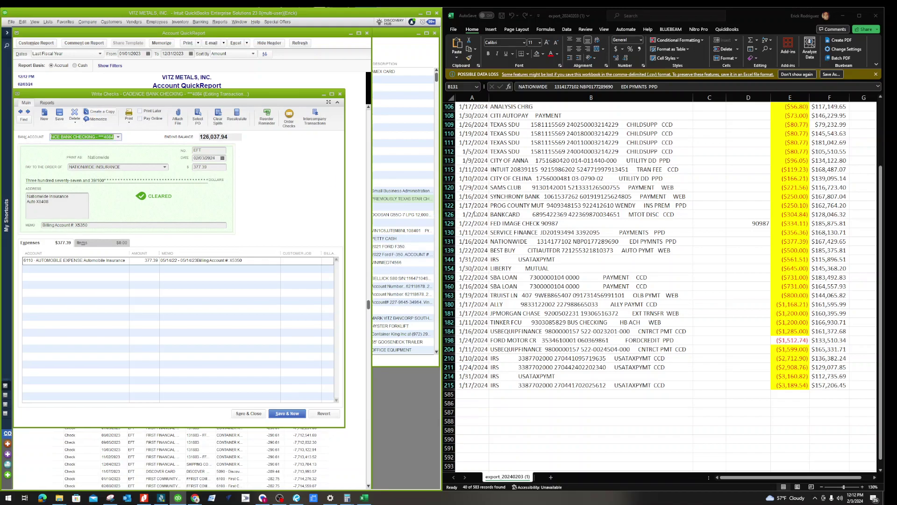
{"action": "left_click", "coordinate": [438, 177]}
Date the copied $377.39 check 01/16/2024 to match the bank export and save it
{"action": "left_click", "coordinate": [791, 240]}
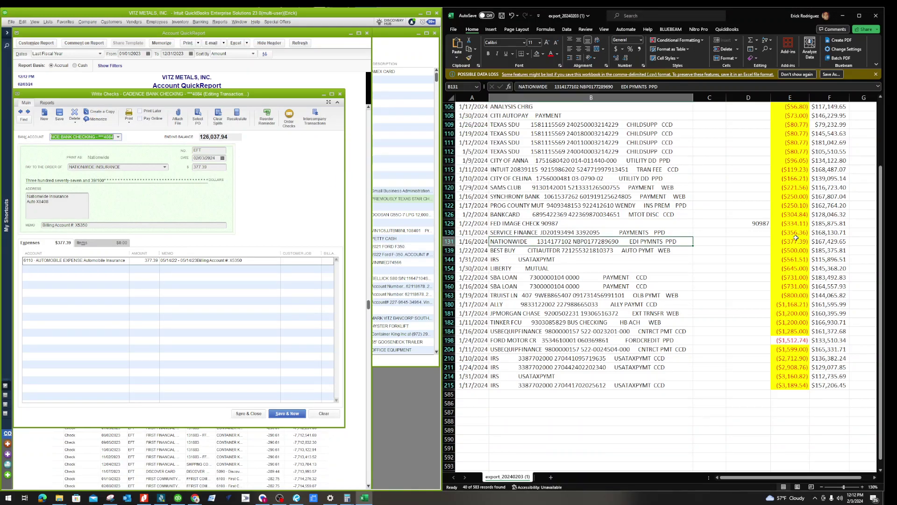
{"action": "left_click", "coordinate": [219, 164]}
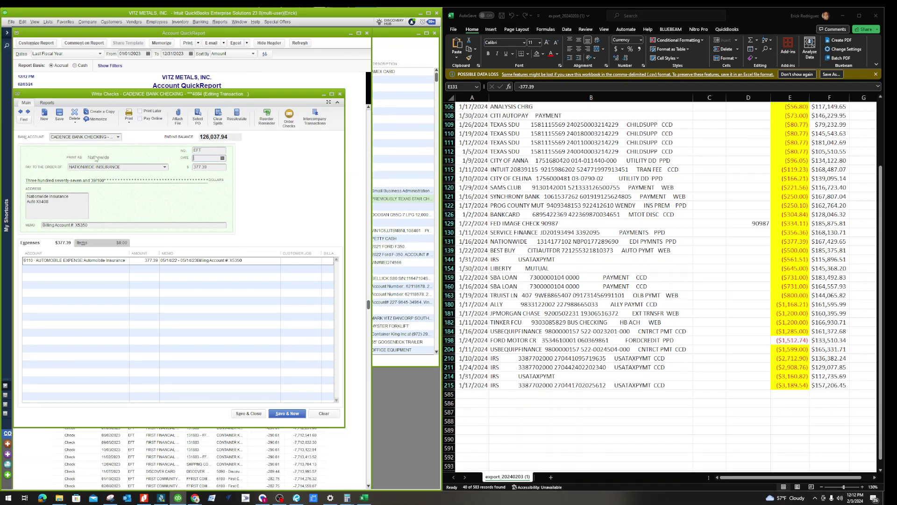
{"action": "type", "text": "01/16/2024"}
{"action": "key", "text": "Tab"}
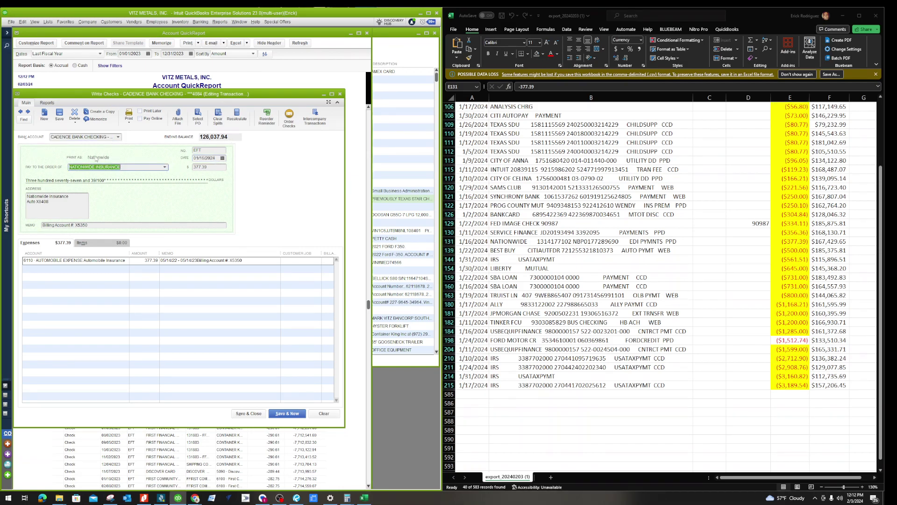
{"action": "left_click", "coordinate": [244, 300]}
{"action": "key", "text": "alt+Tab"}
{"action": "key", "text": "Home"}
{"action": "left_click", "coordinate": [95, 273]}
{"action": "left_click", "coordinate": [249, 413]}
{"action": "left_click", "coordinate": [790, 232]}
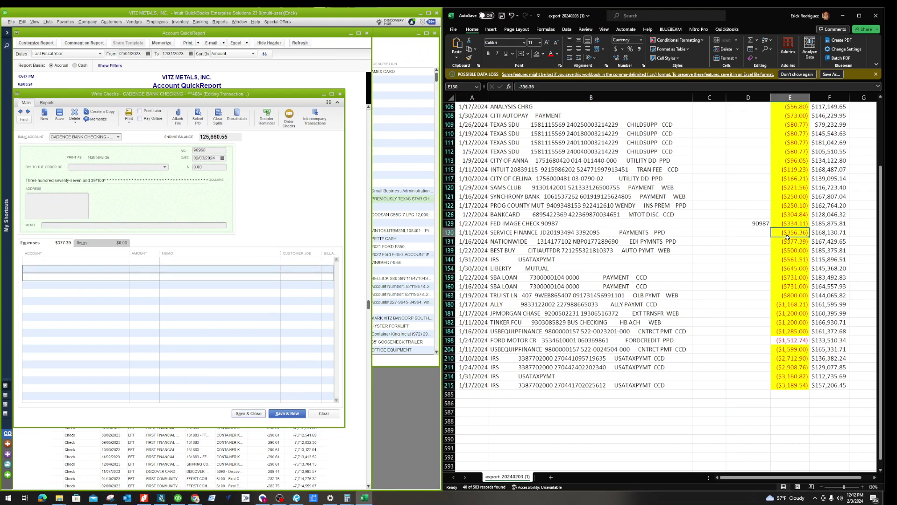
Set the Nationwide -377.39 amount in E131 to No Fill
{"action": "left_click", "coordinate": [792, 242]}
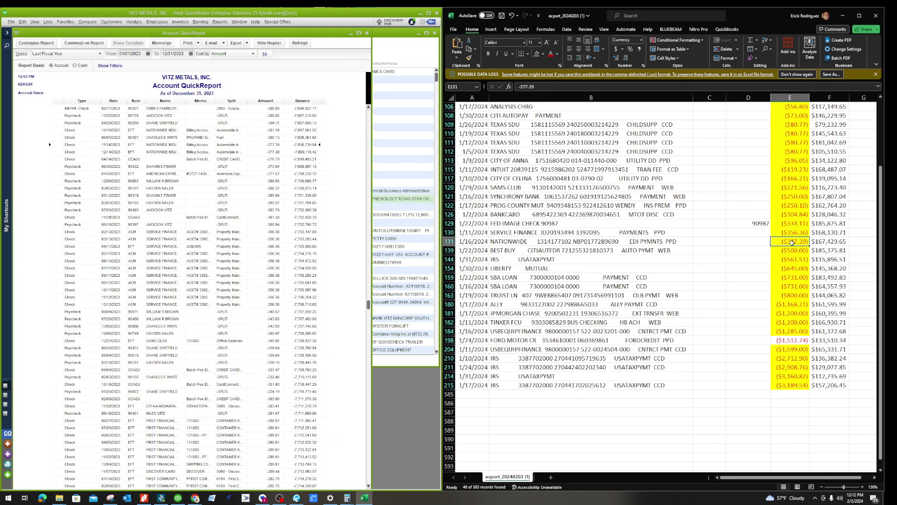
{"action": "left_click", "coordinate": [536, 54]}
{"action": "scroll", "coordinate": [670, 236], "scroll_direction": "up", "scroll_amount": 3}
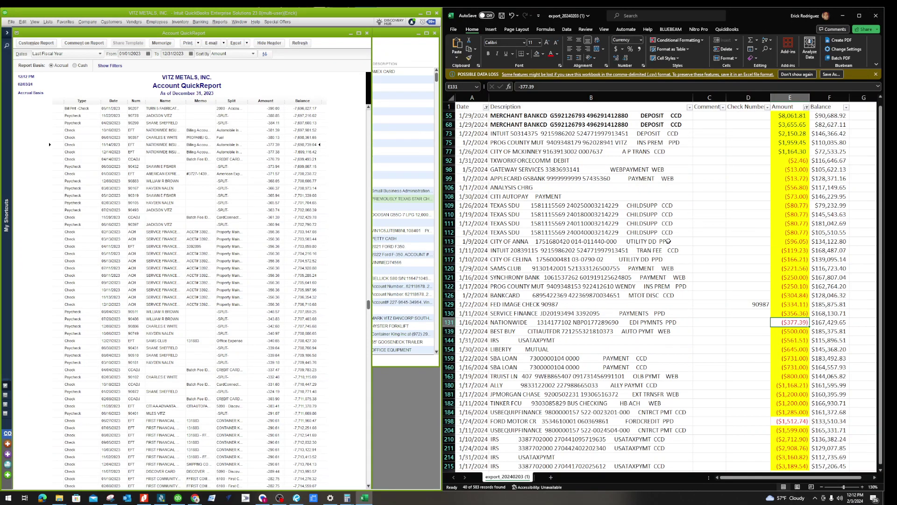
Minimize the QuickReport and begin reconciling Cadence Bank Checking through Banking > Reconcile
{"action": "left_click", "coordinate": [351, 34]}
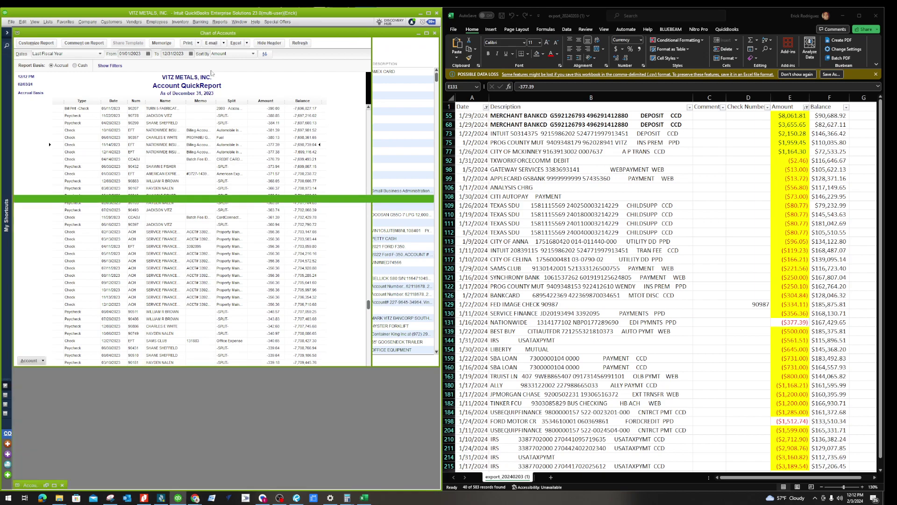
{"action": "left_click", "coordinate": [201, 22]}
{"action": "left_click", "coordinate": [207, 83]}
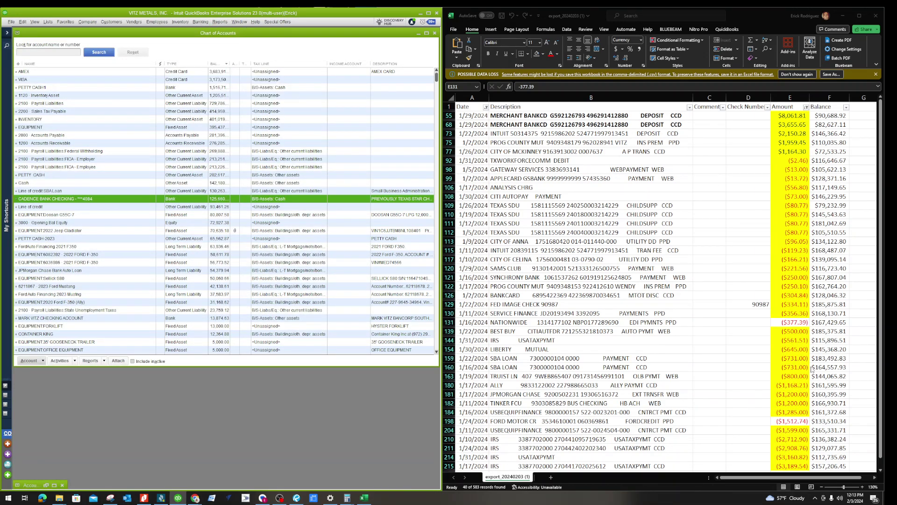
{"action": "left_click", "coordinate": [794, 321]}
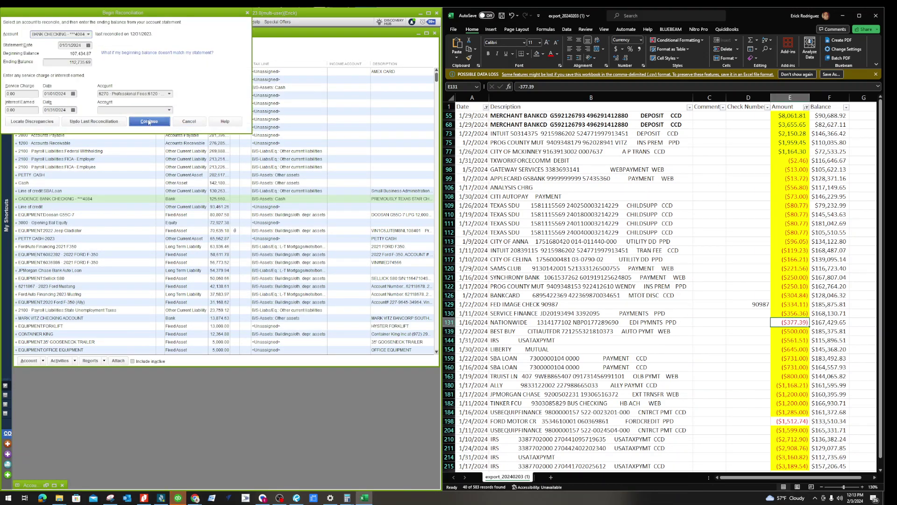